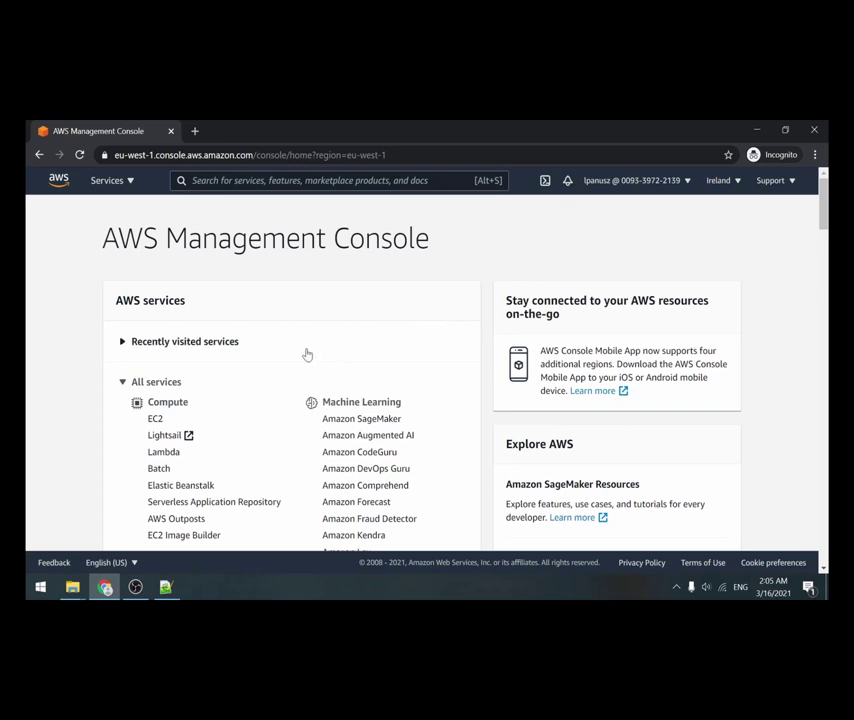
Start a CloudShell session from the management console and list the S3 buckets with aws s3 ls.
scroll(270, 404, down, 5)
scroll(278, 406, down, 5)
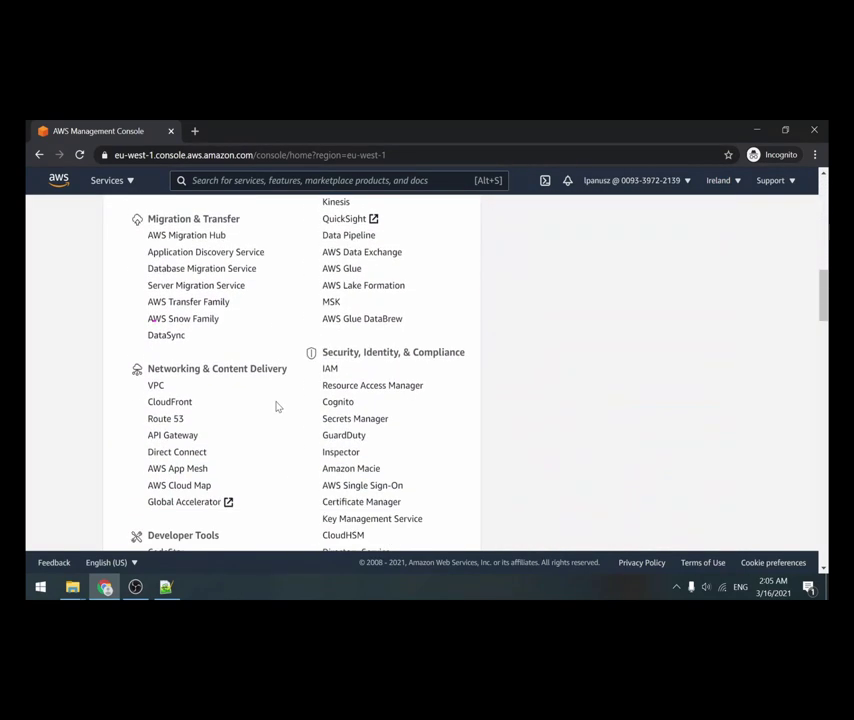
scroll(278, 406, up, 10)
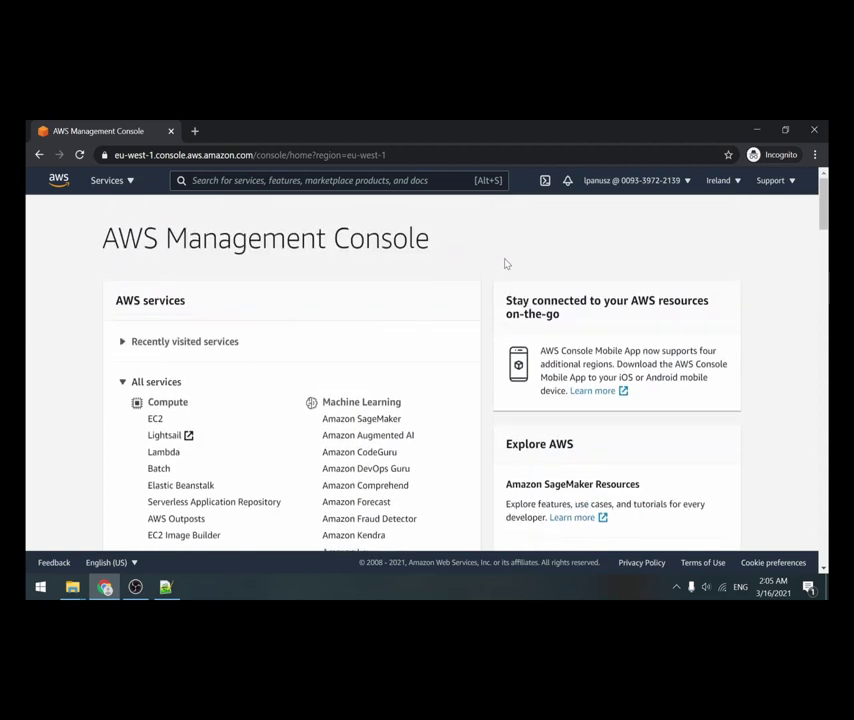
click(545, 182)
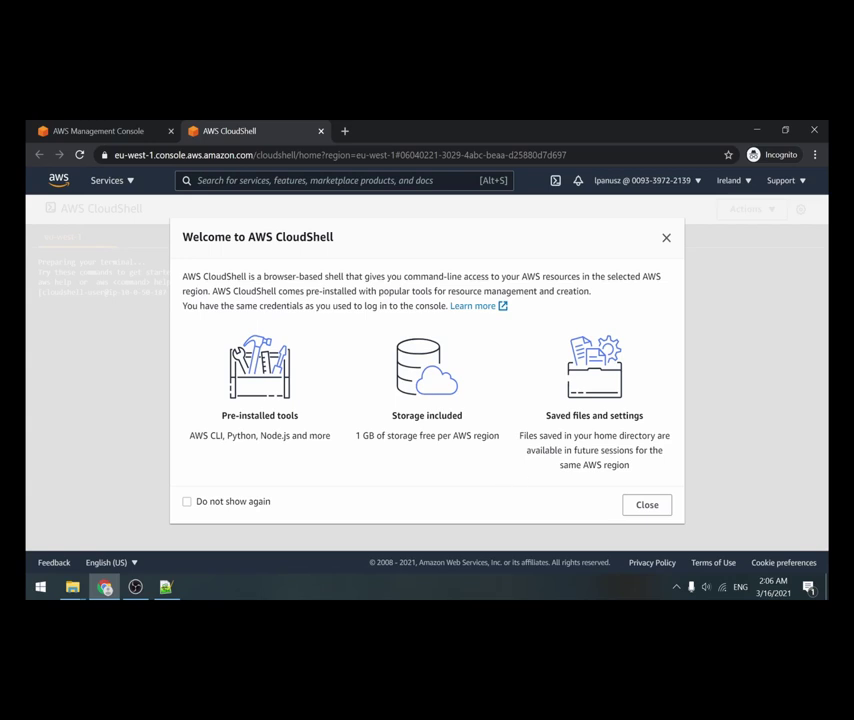
click(647, 506)
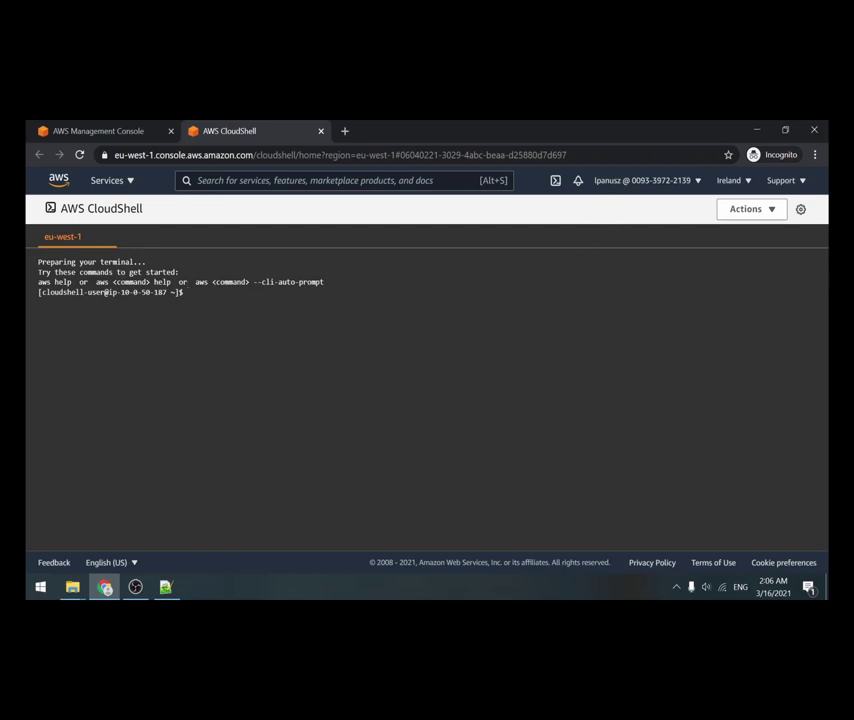
text(aws s3 ls)
key(Return)
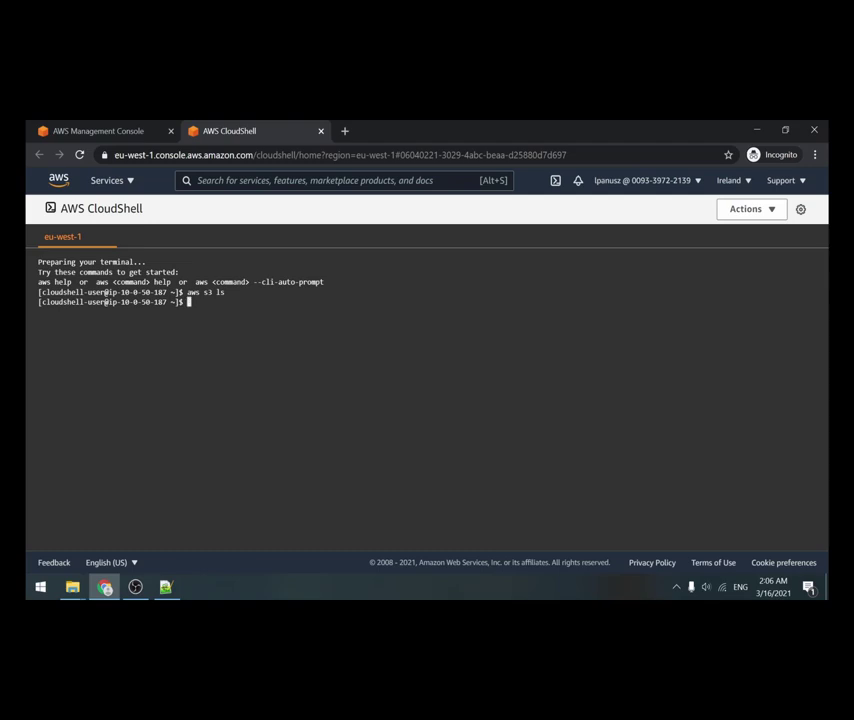
Create an S3 bucket by running aws s3 mb s3://awsomeweek-polska-2021 in CloudShell.
text(aws s3)
text( mb s)
text(3)
text(://)
text(aw)
text(s s3 mb s3://aw)
text(some)
text(week-)
text(polska-2021)
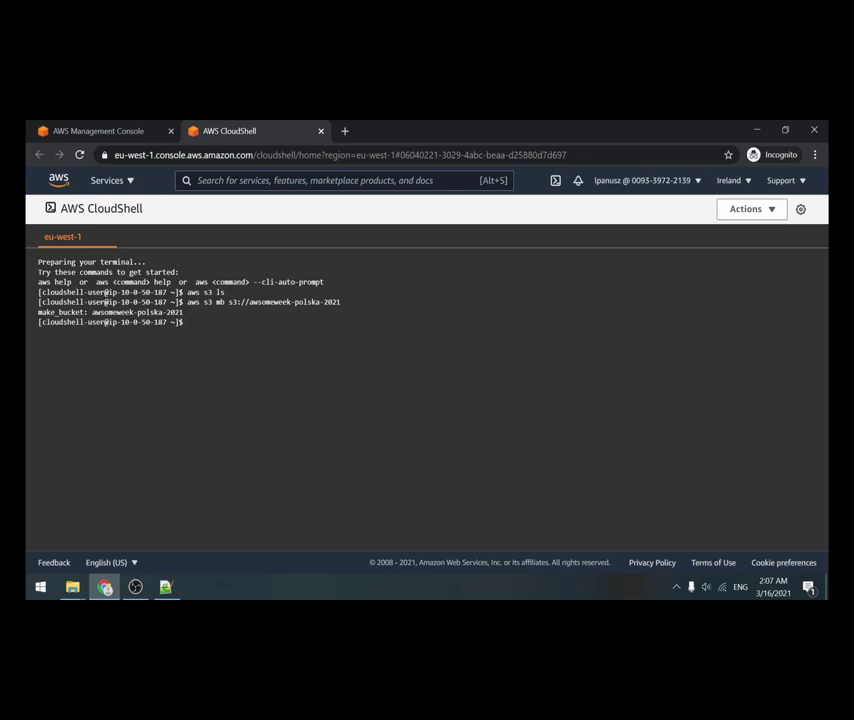
Run aws s3 ls again to check the bucket list after creating the new bucket.
text(a)
key(Up)
key(Up)
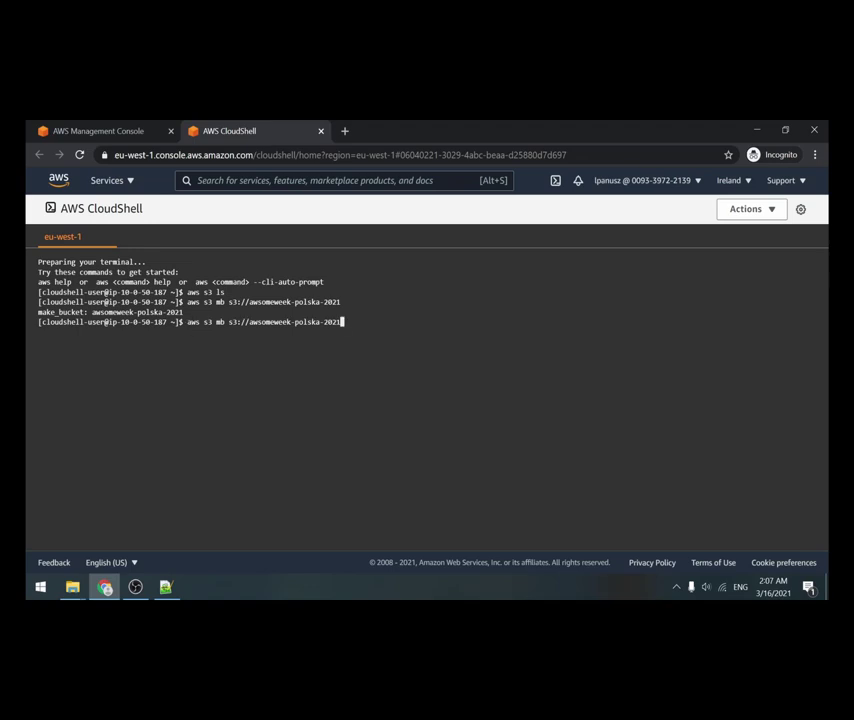
key(Return)
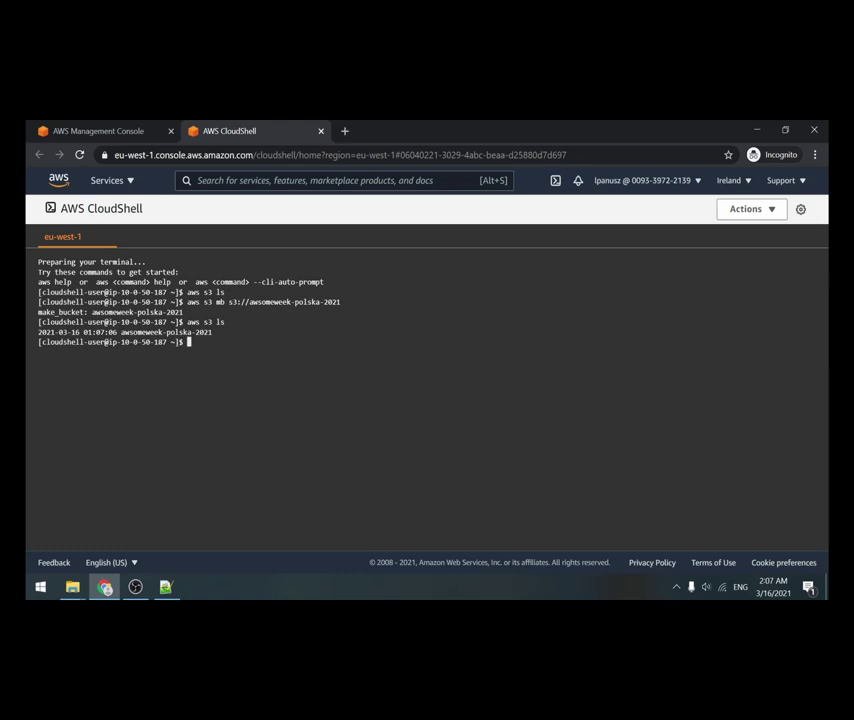
Return to the management console and open the awsomeweek-polska-2021 bucket in the S3 service.
click(130, 132)
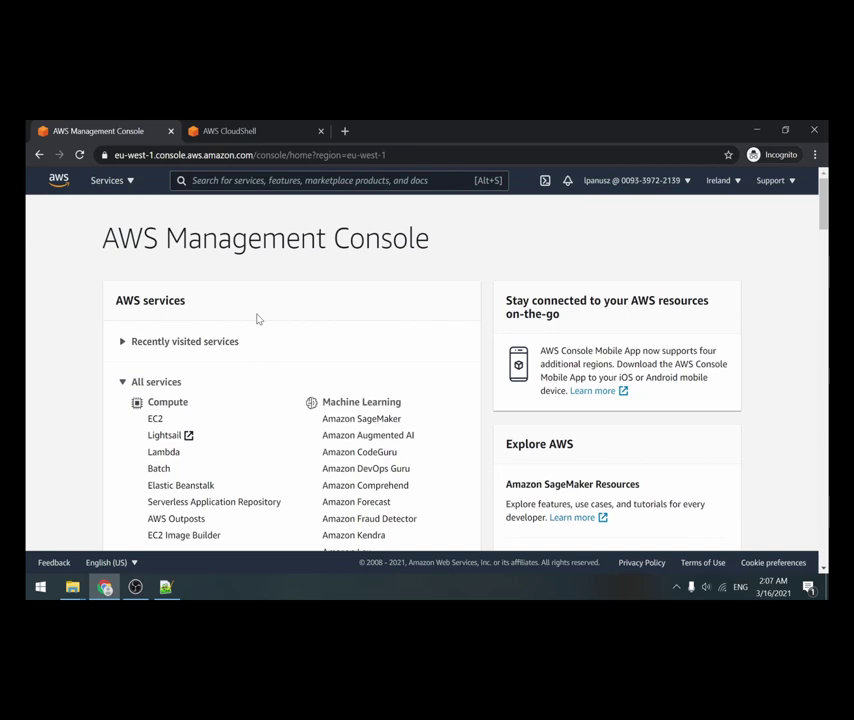
scroll(257, 319, down, 1)
scroll(257, 321, down, 2)
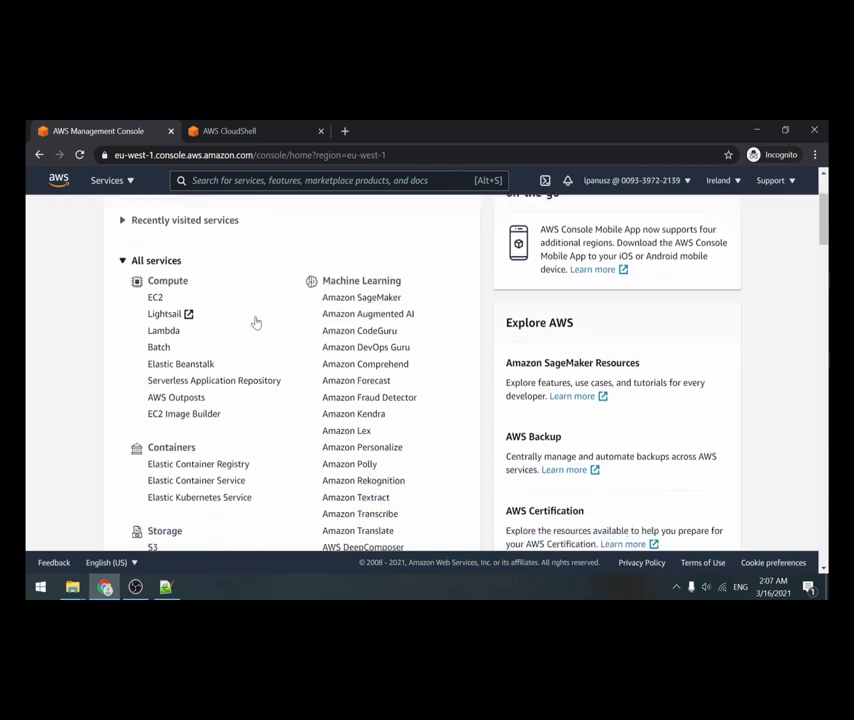
scroll(250, 328, down, 2)
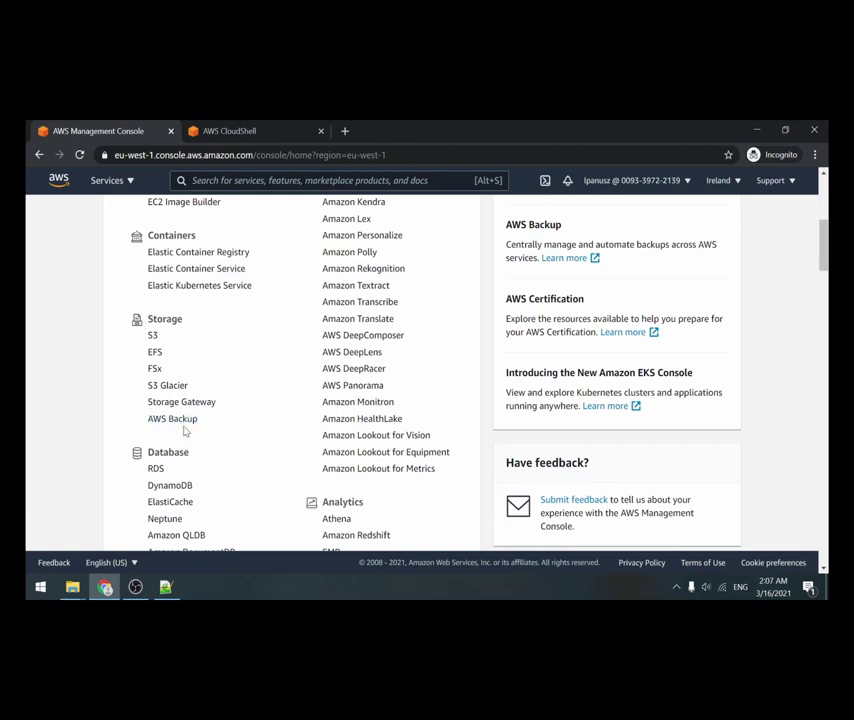
click(152, 338)
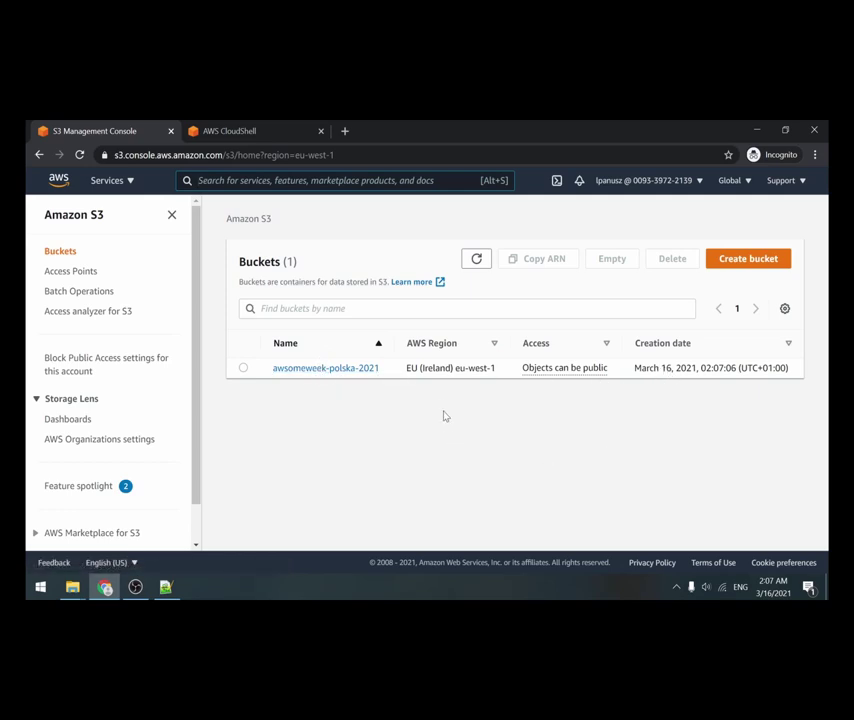
click(354, 373)
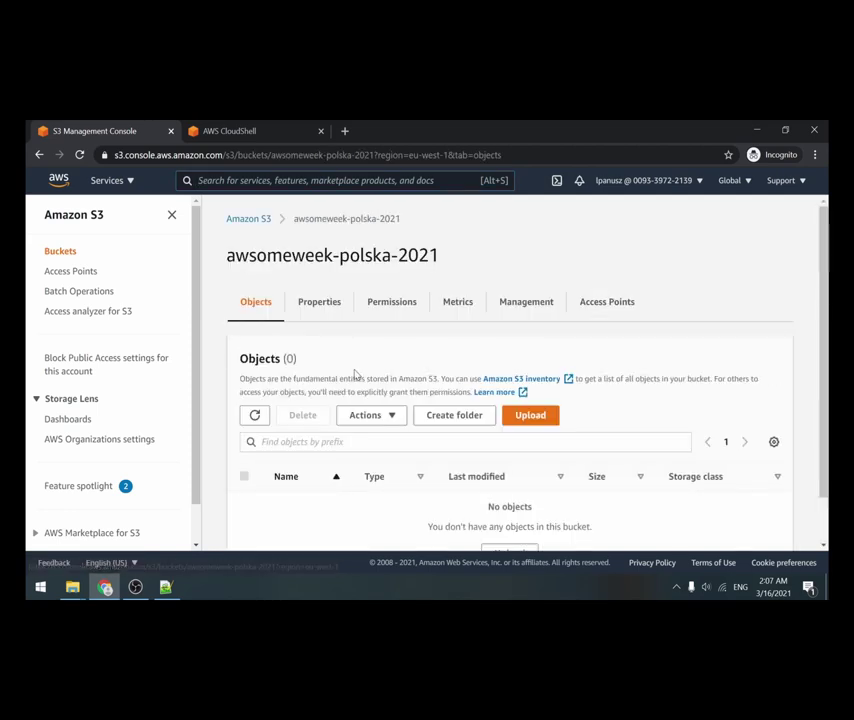
Upload aws_logo.png and index.html from the Demo folder to the bucket and close the upload status page.
scroll(353, 368, down, 1)
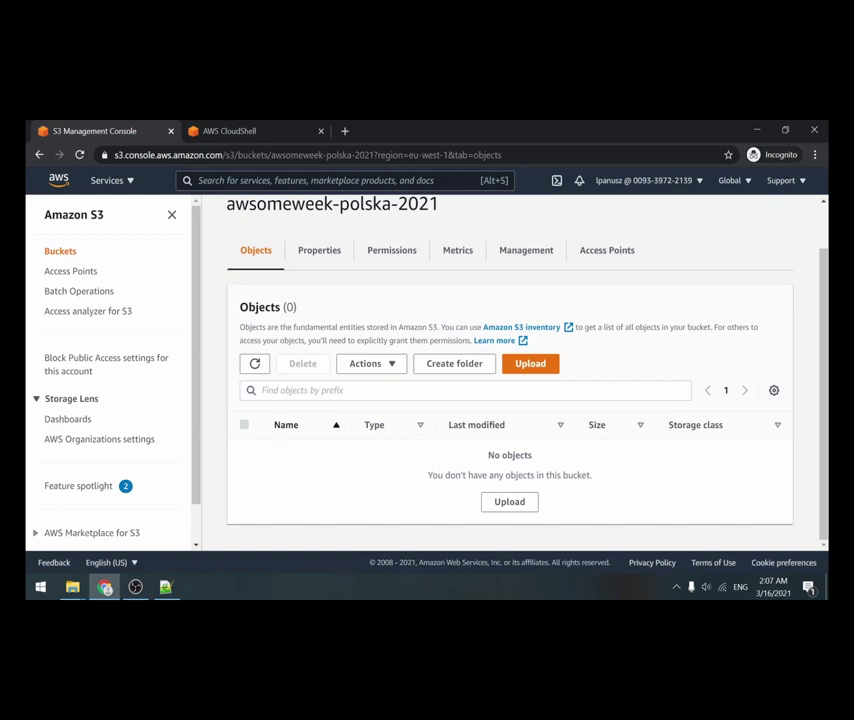
click(531, 366)
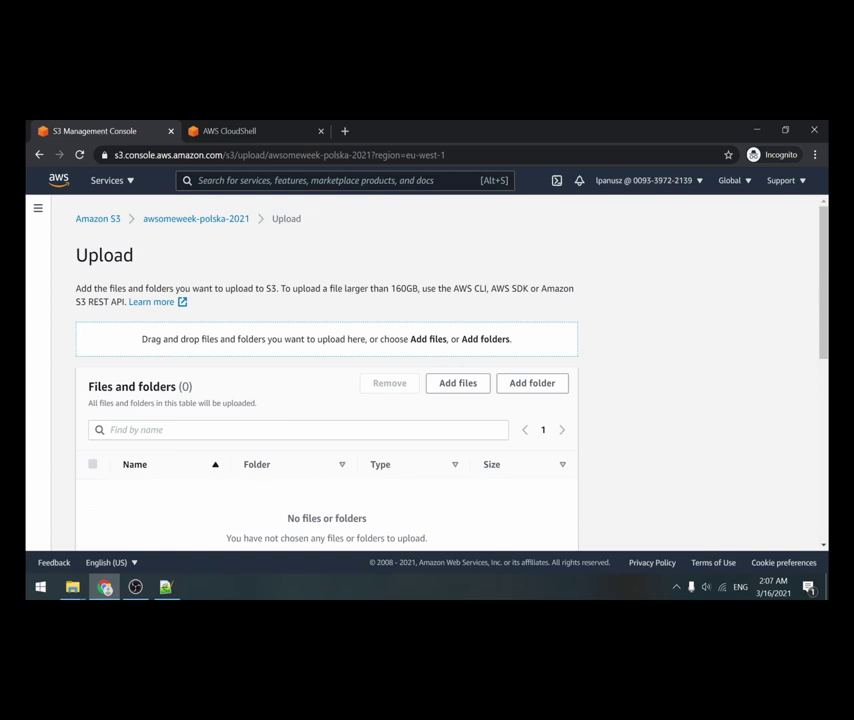
scroll(450, 340, down, 1)
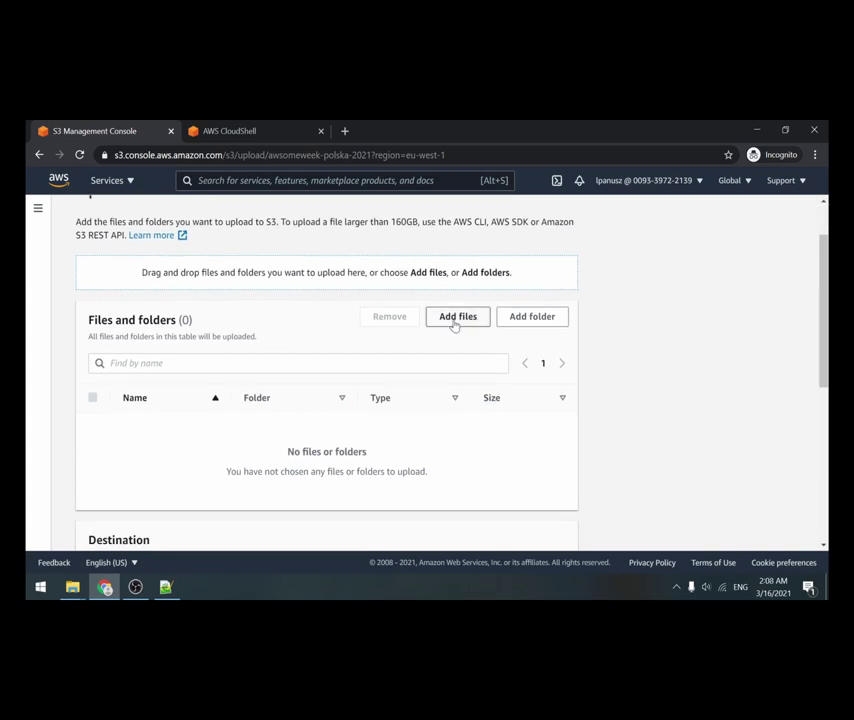
click(453, 321)
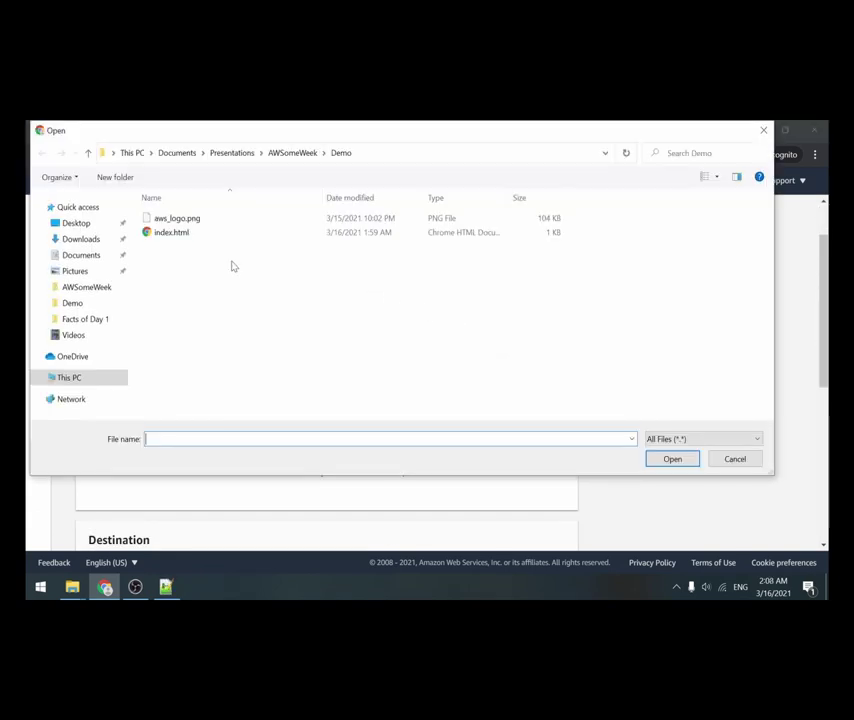
drag(189, 267, 178, 214)
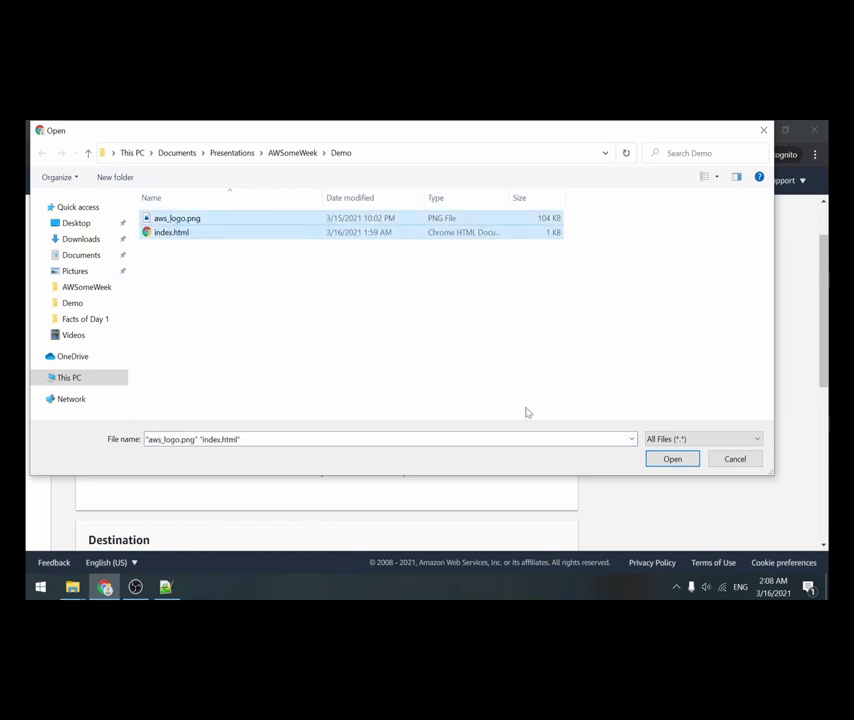
click(673, 459)
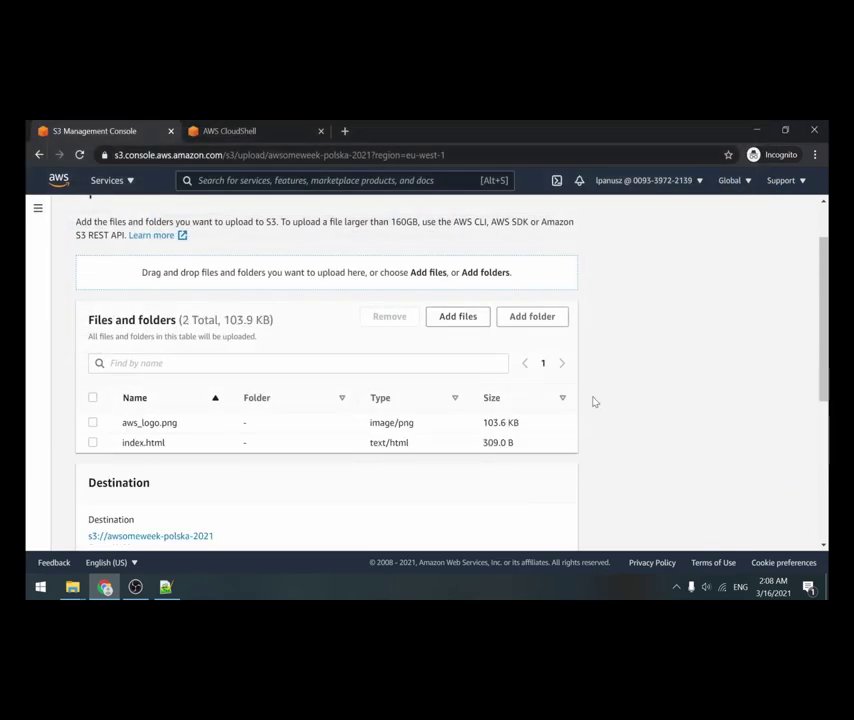
scroll(593, 401, down, 5)
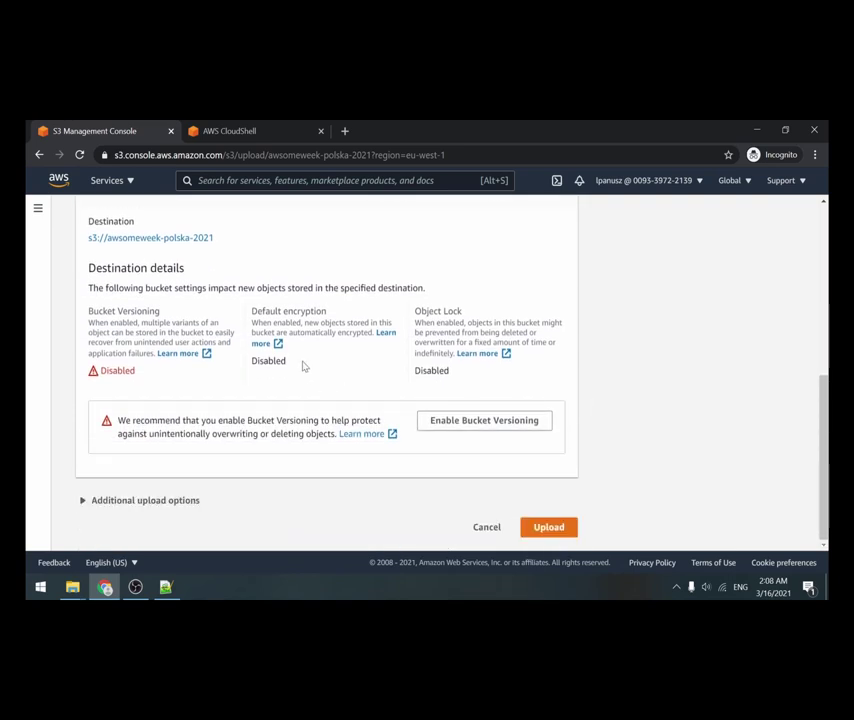
click(552, 528)
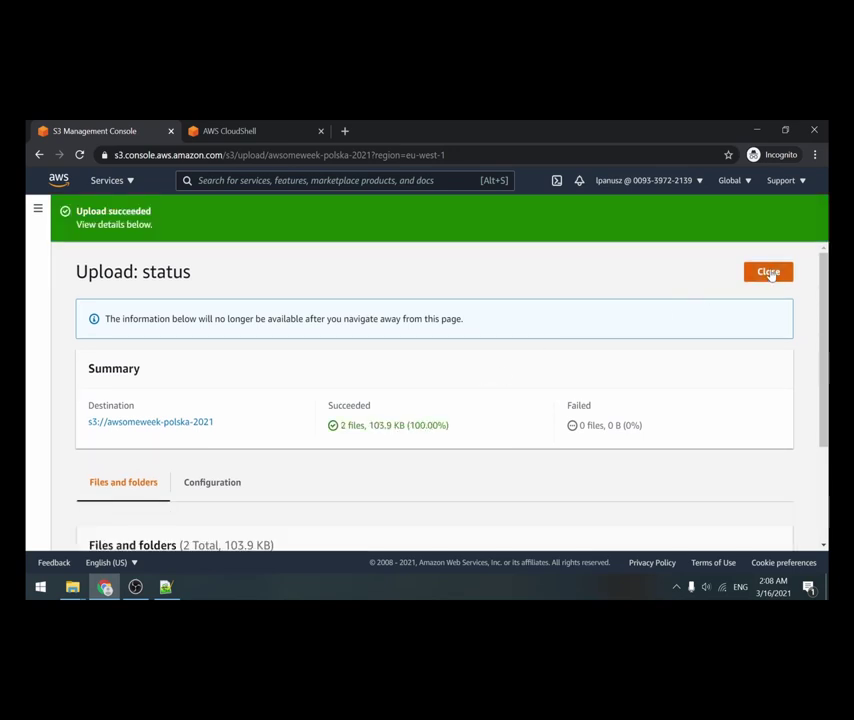
click(768, 272)
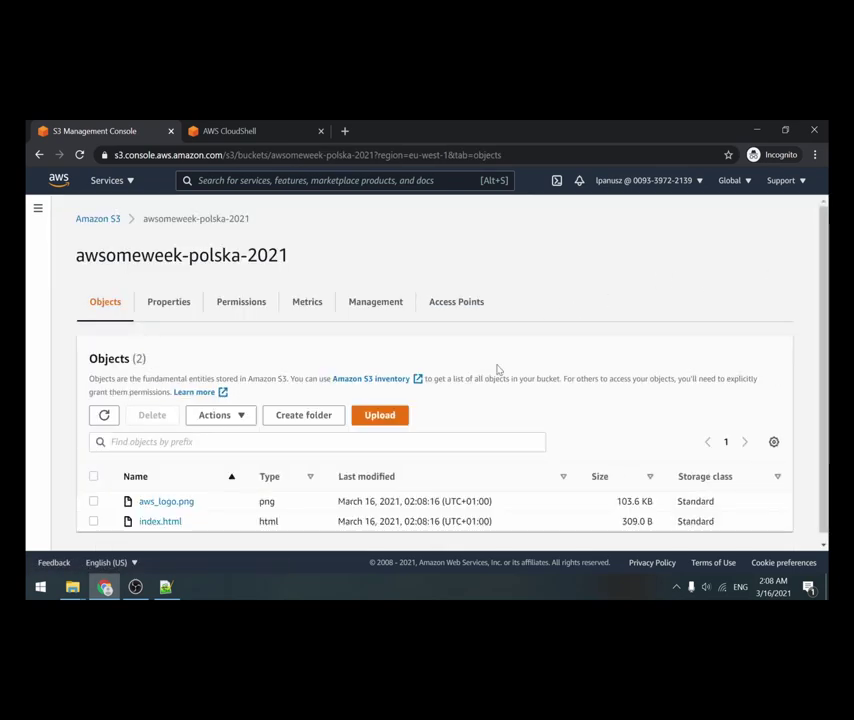
Open the details of aws_logo.png and load its object URL in a separate browser tab to test public access.
scroll(498, 369, down, 1)
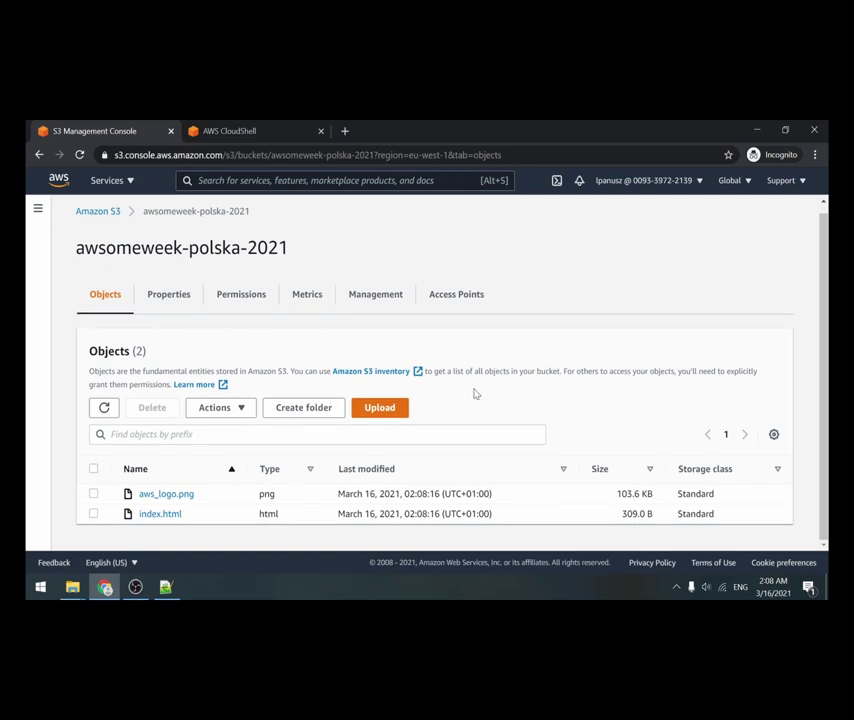
click(180, 497)
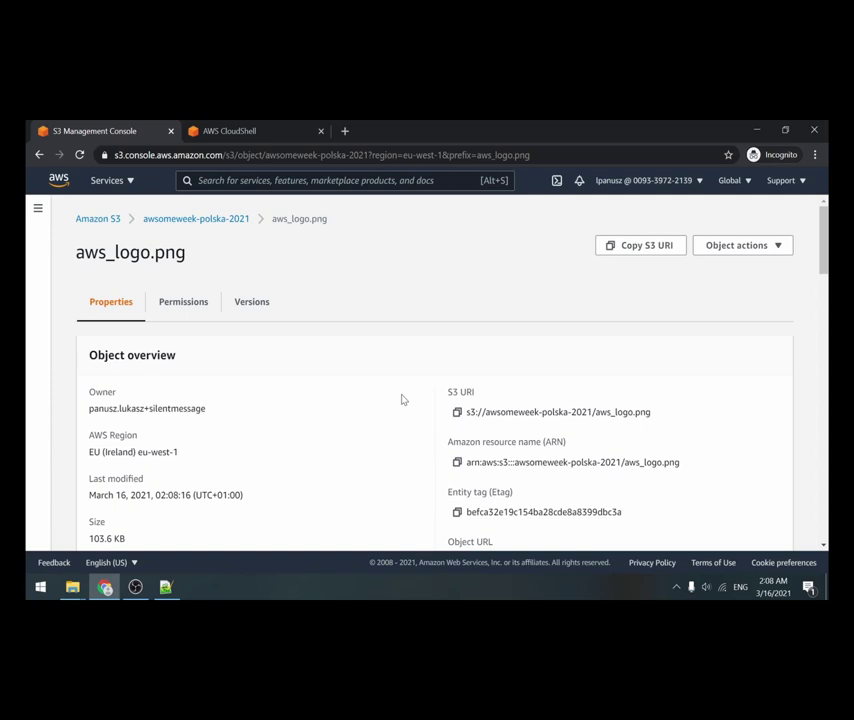
scroll(401, 399, down, 3)
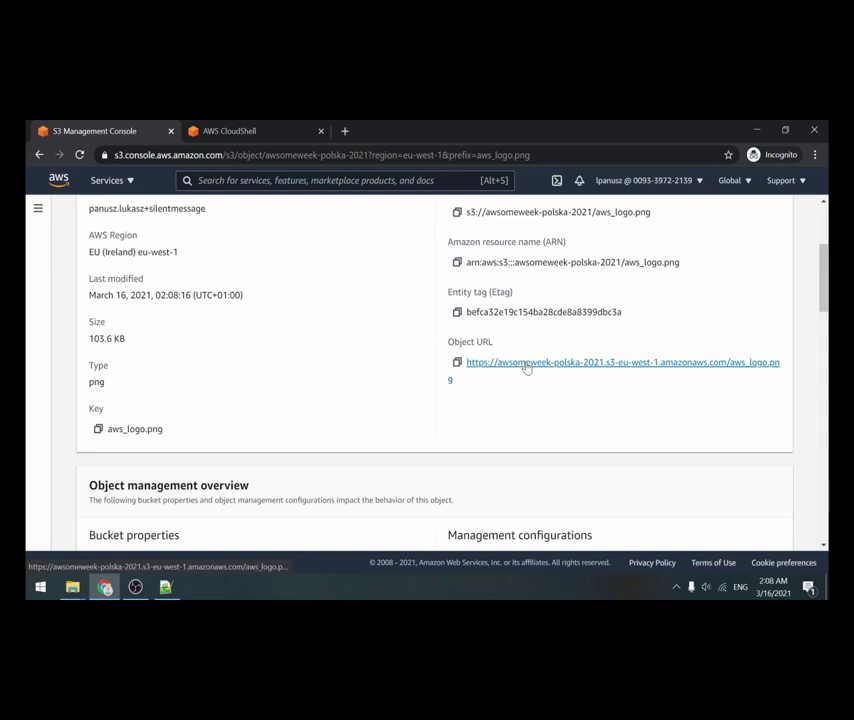
middle_click(526, 368)
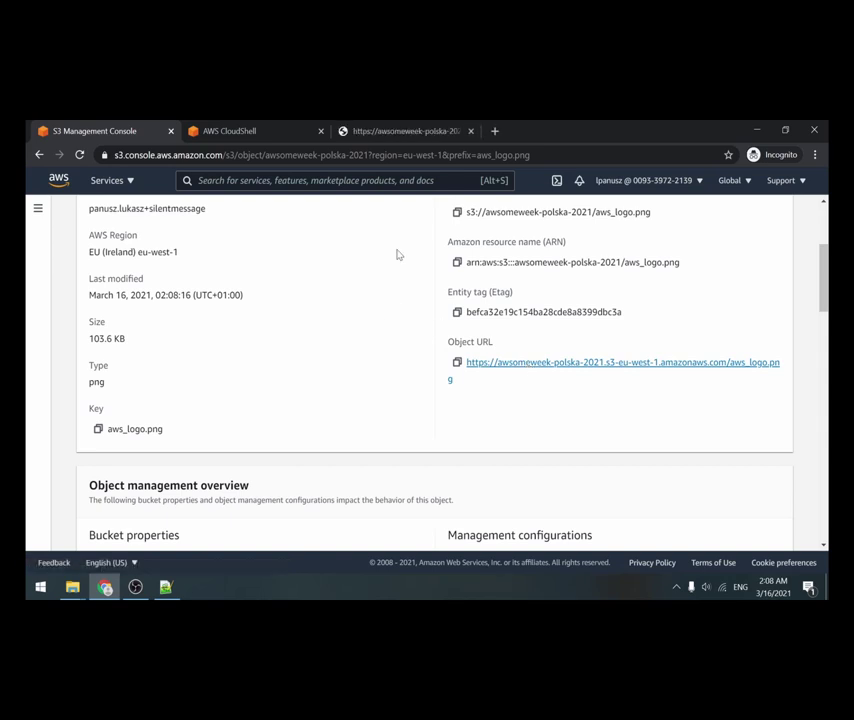
click(377, 137)
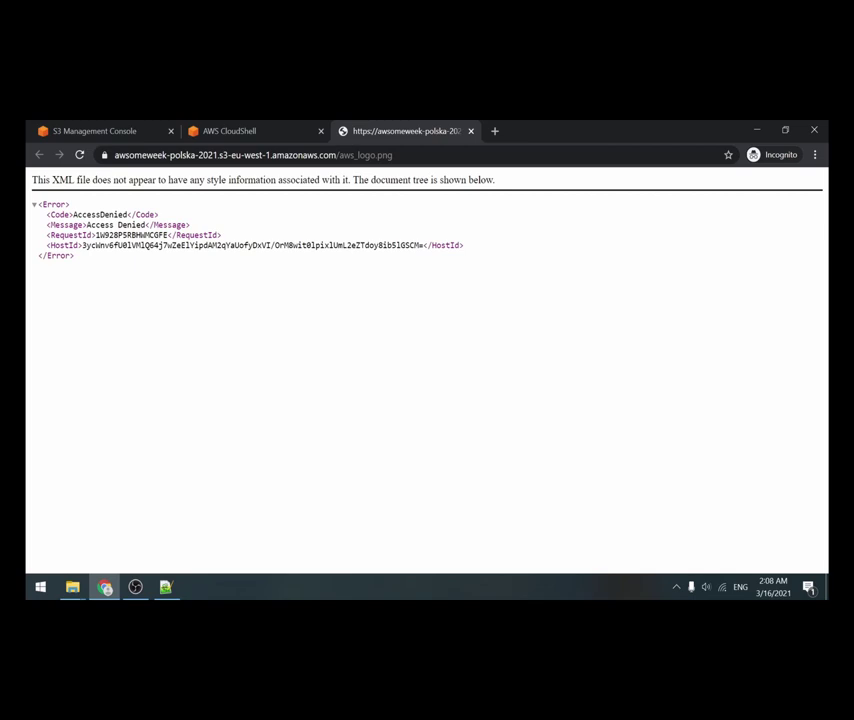
drag(87, 214, 118, 225)
click(118, 225)
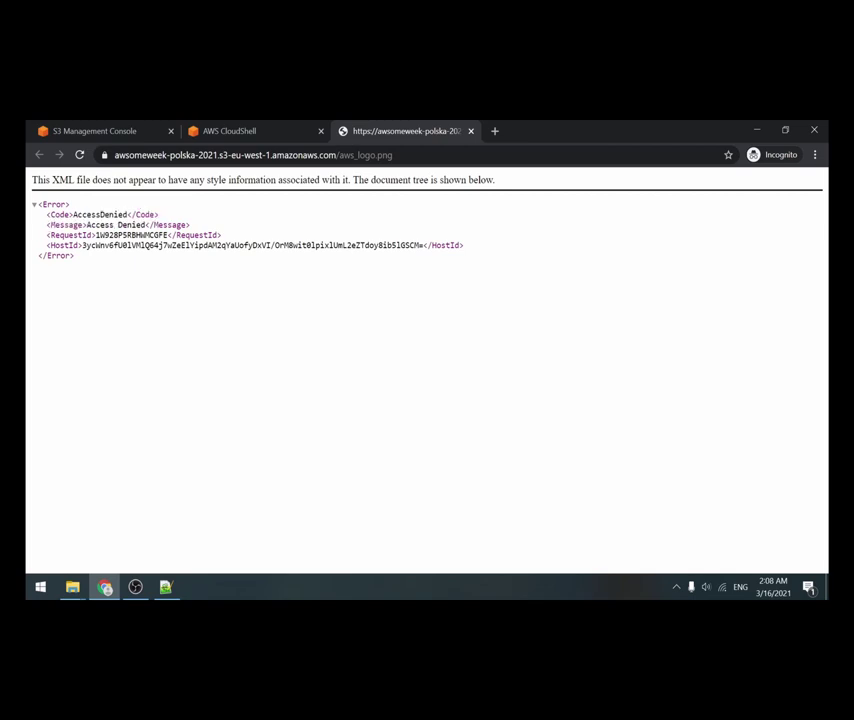
Return to the S3 console and open the access control list of aws_logo.png for editing.
click(132, 141)
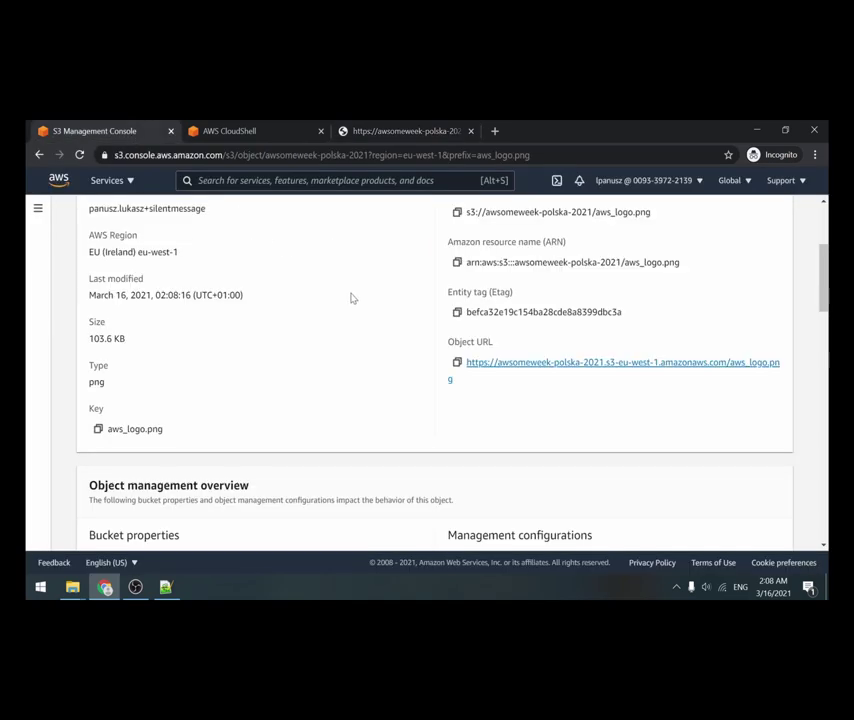
scroll(351, 297, up, 5)
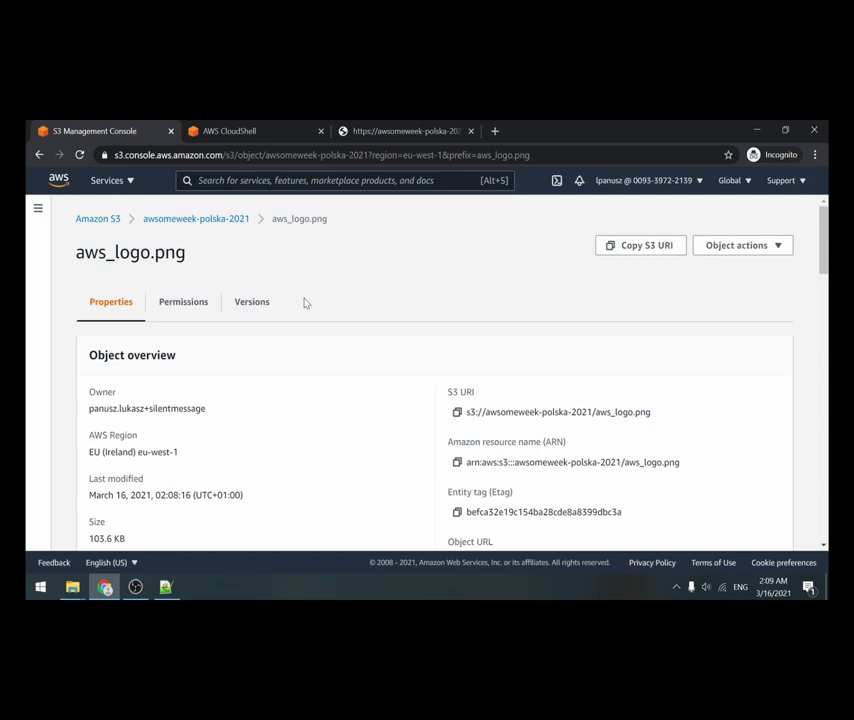
scroll(305, 302, down, 5)
scroll(305, 302, up, 5)
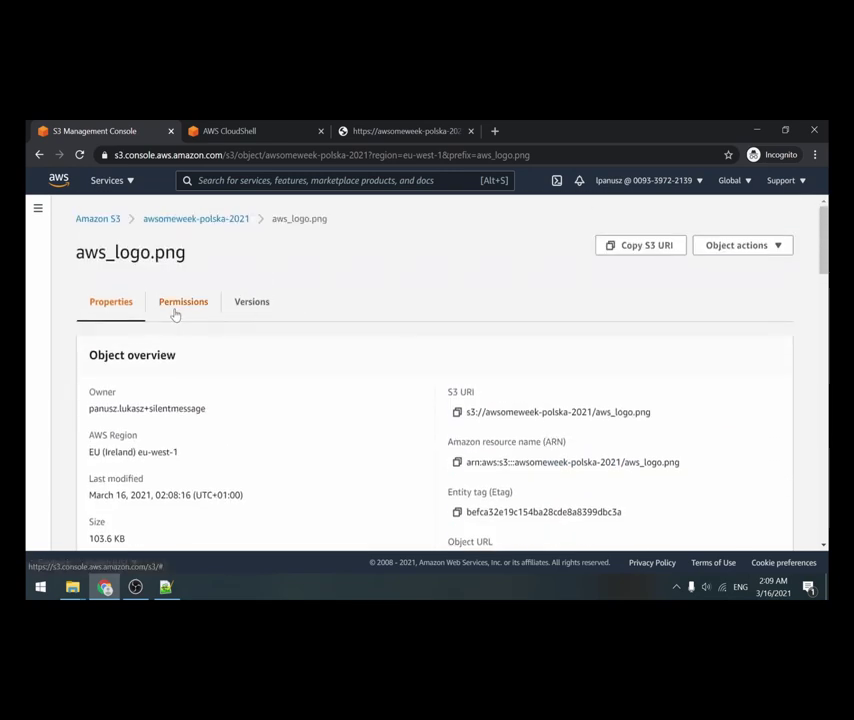
click(175, 312)
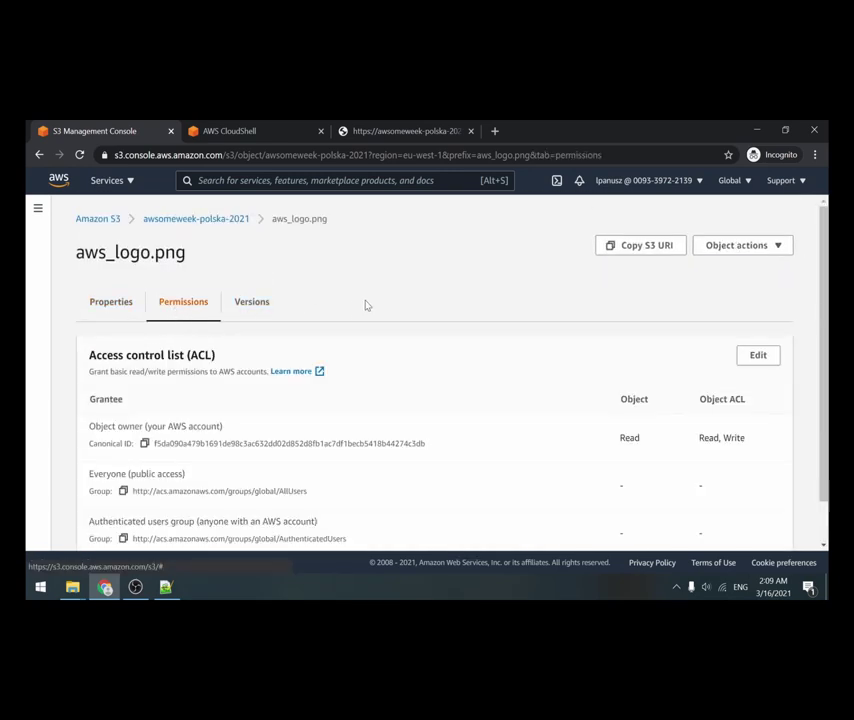
scroll(367, 304, down, 1)
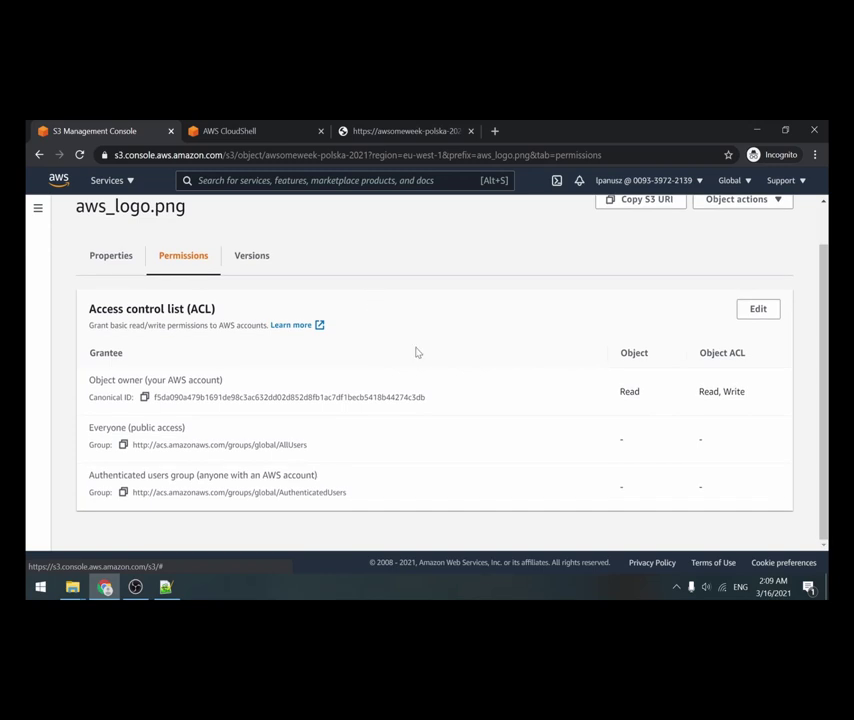
click(766, 312)
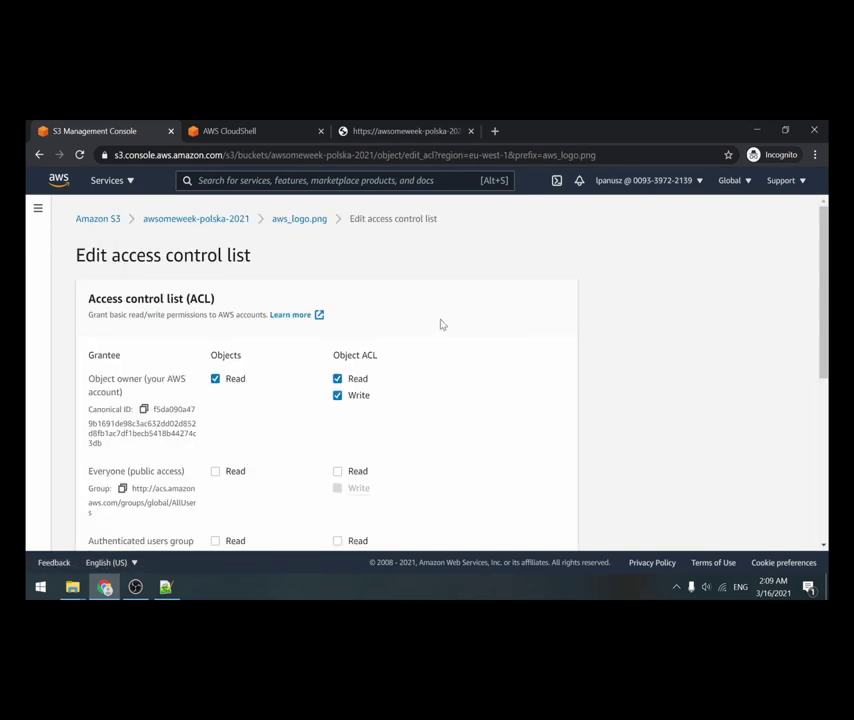
Grant Everyone (public access) read permission on the aws_logo.png object, acknowledge the effects of the change, and save it.
scroll(391, 319, down, 1)
scroll(391, 320, down, 1)
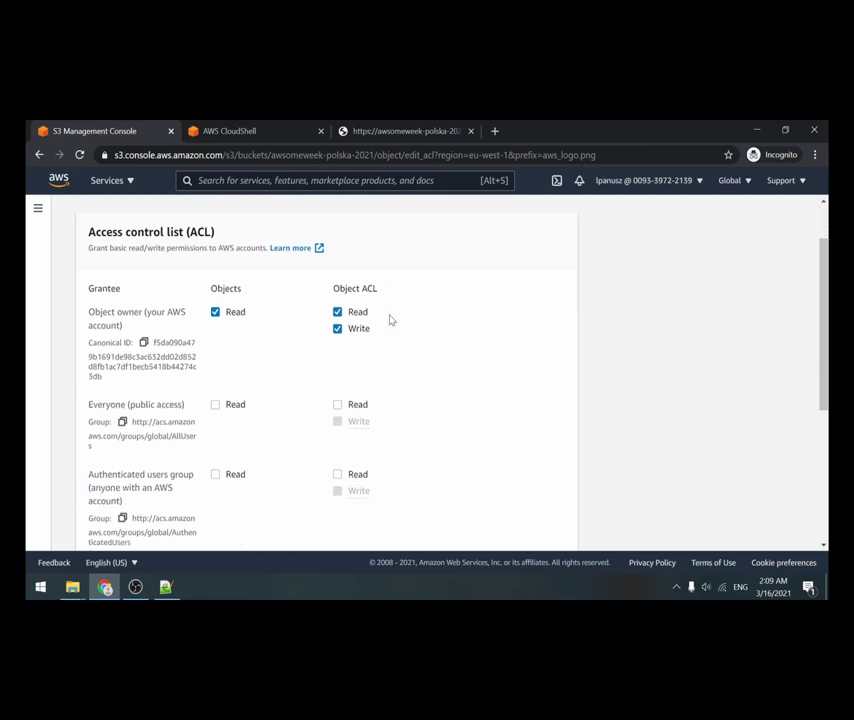
scroll(391, 320, down, 3)
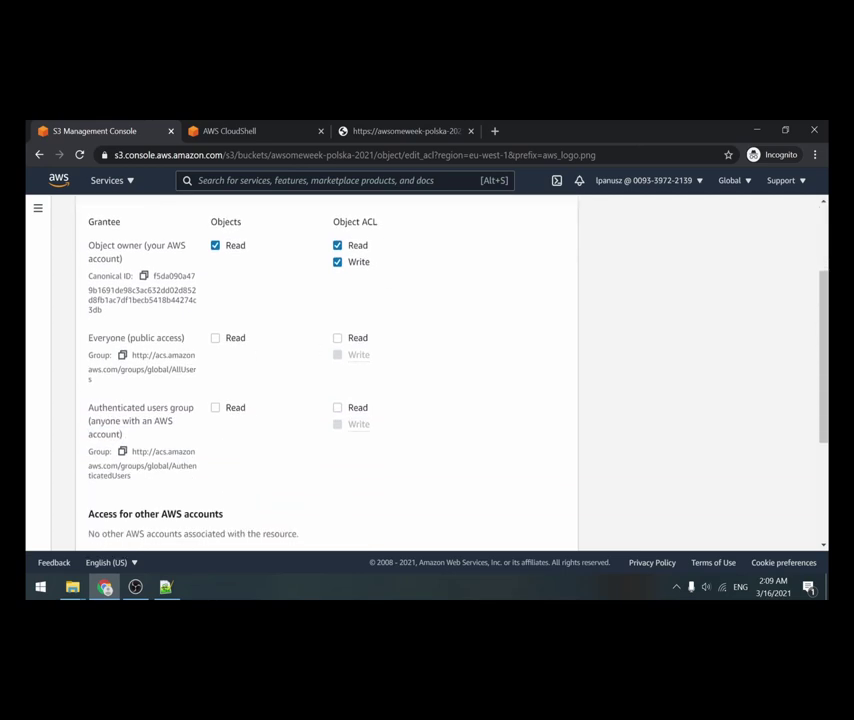
click(216, 339)
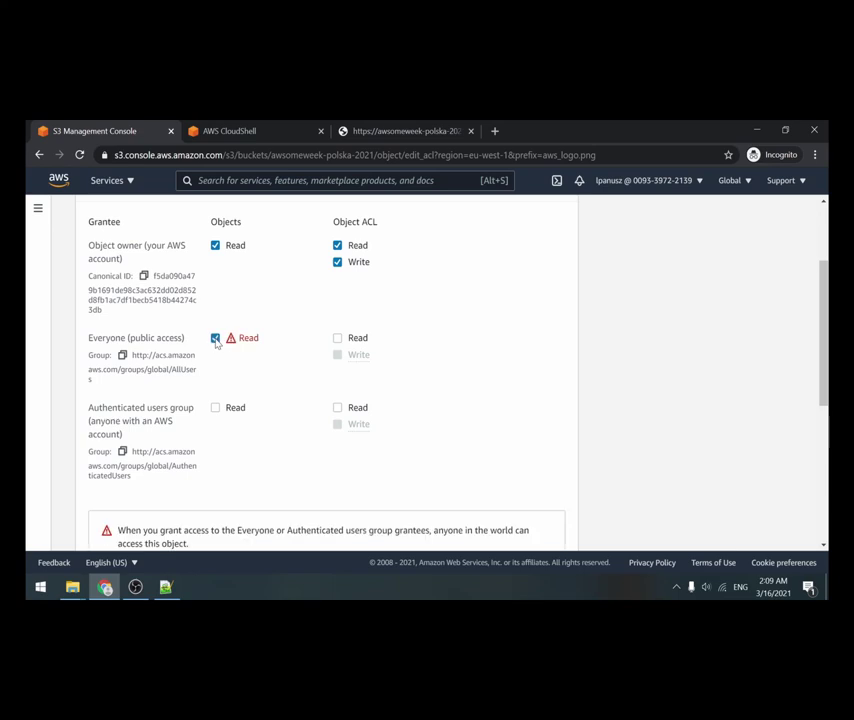
scroll(443, 357, down, 3)
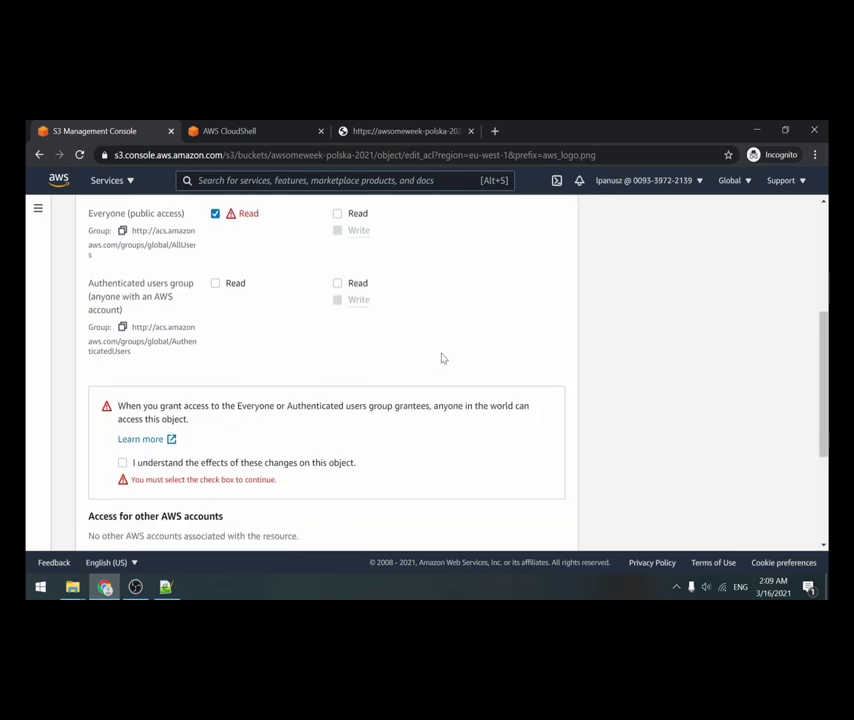
click(122, 454)
scroll(282, 417, down, 4)
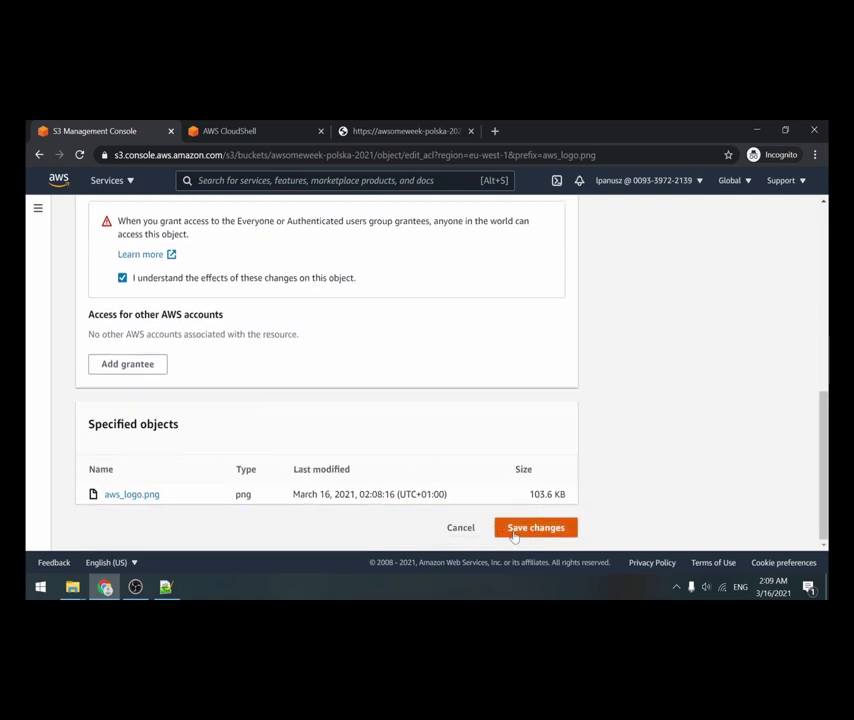
click(515, 535)
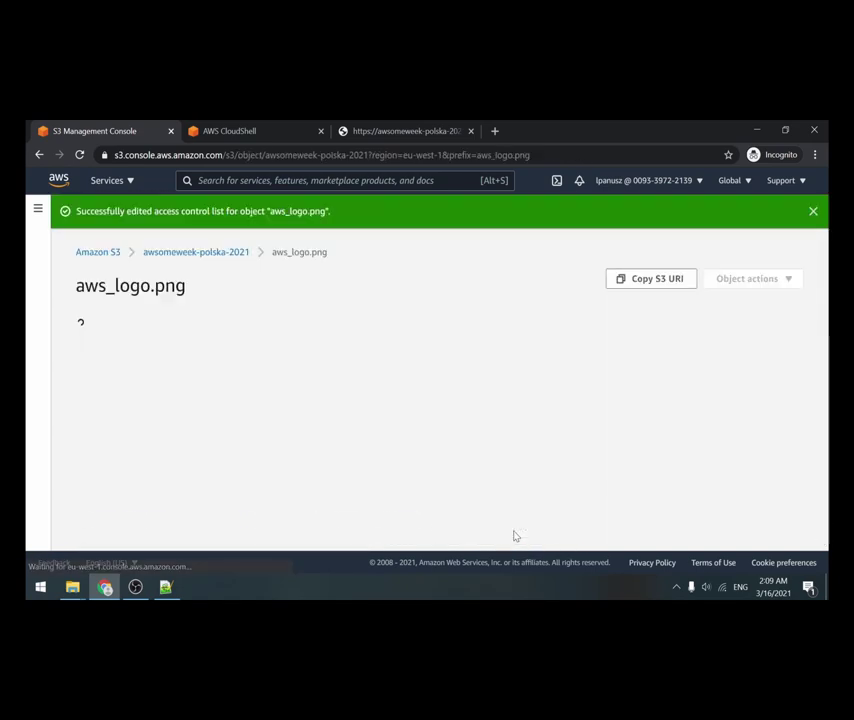
Reload the already open aws_logo.png object URL to retest public access to the image.
scroll(371, 394, down, 4)
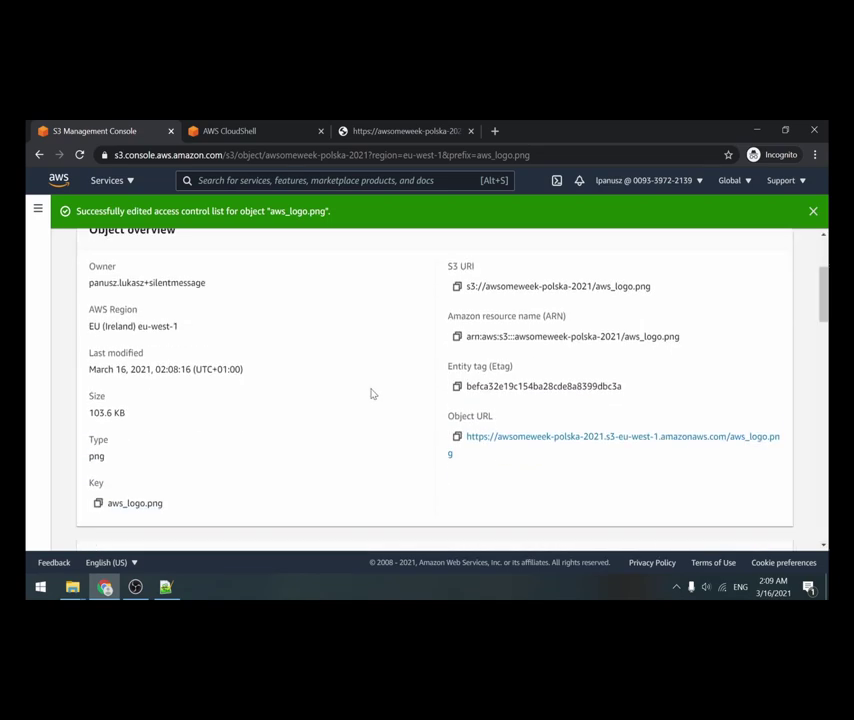
click(371, 135)
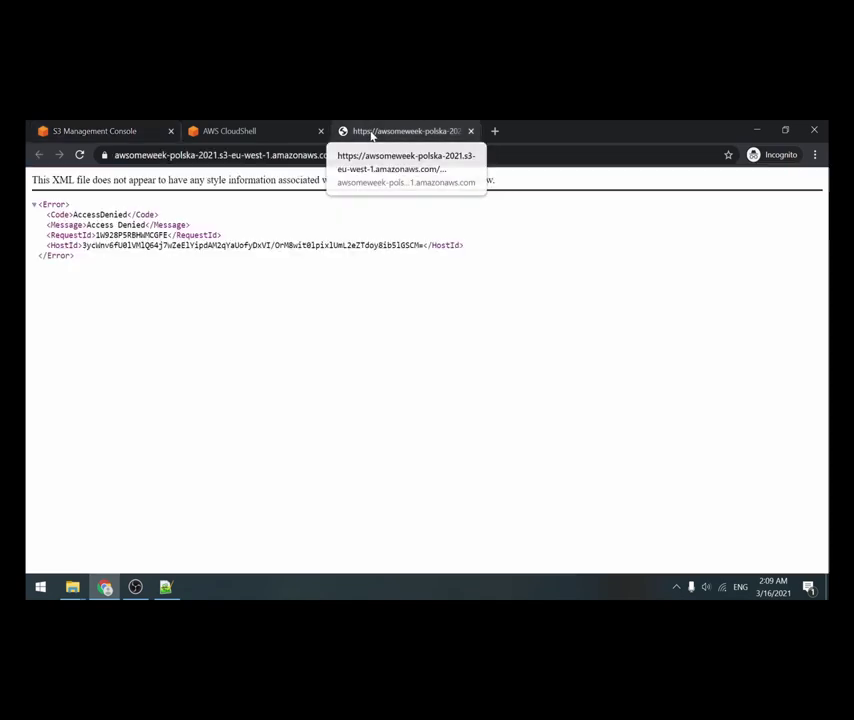
key(F5)
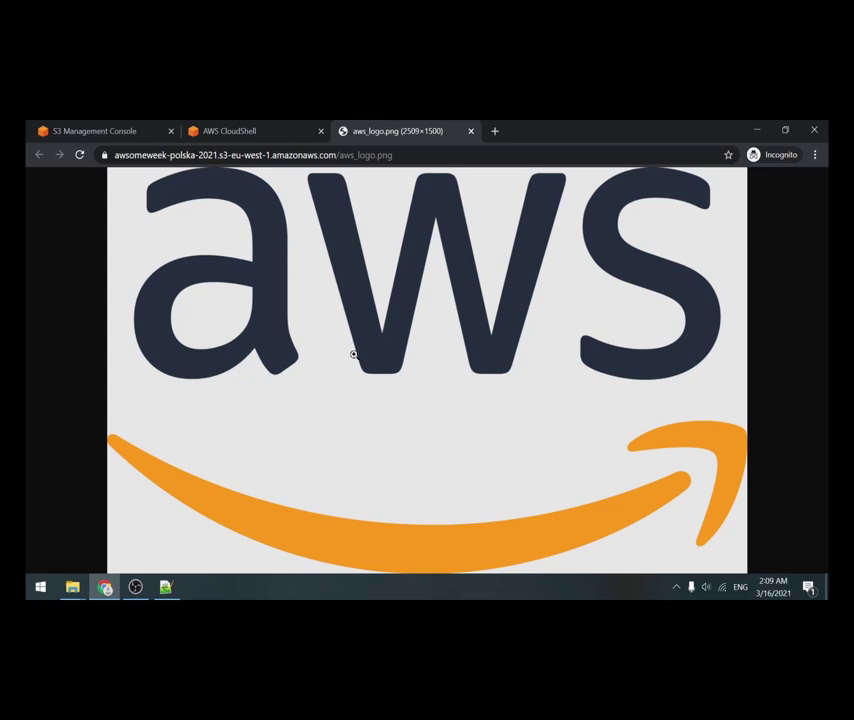
Go back to the awsomeweek-polska-2021 bucket and open its static website hosting settings for editing.
click(137, 133)
scroll(175, 318, up, 5)
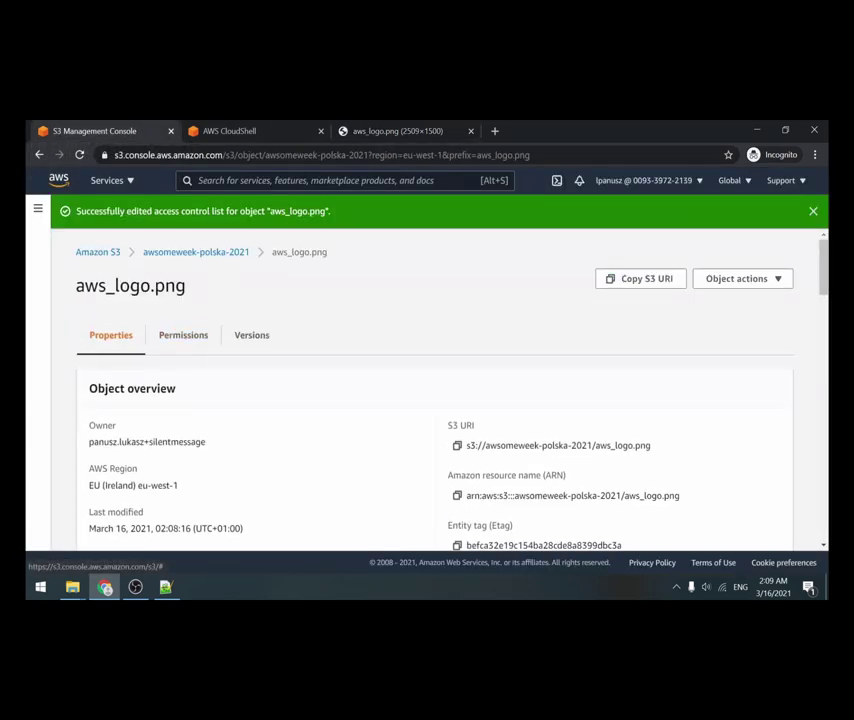
click(180, 253)
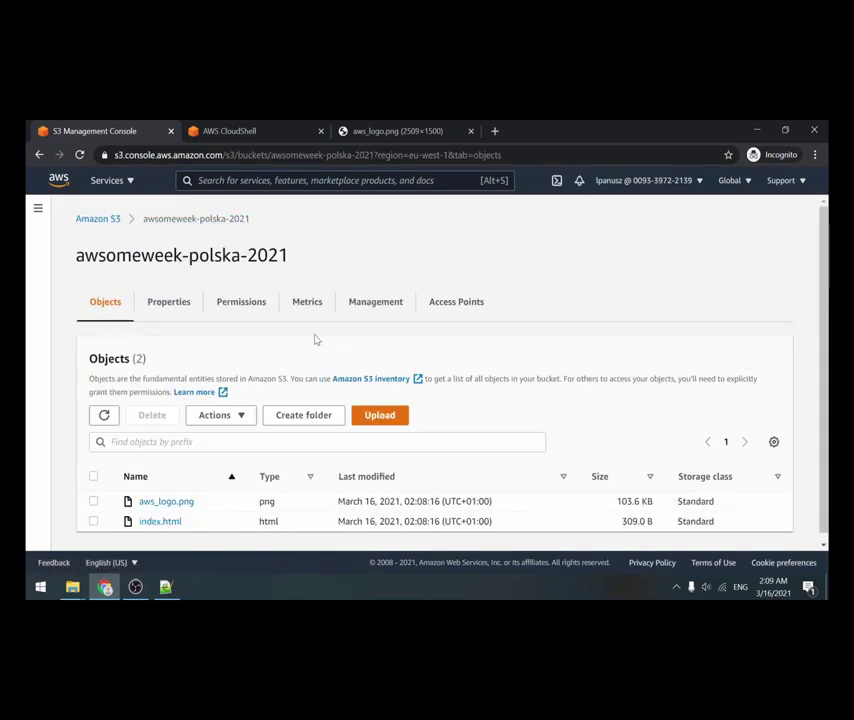
click(170, 302)
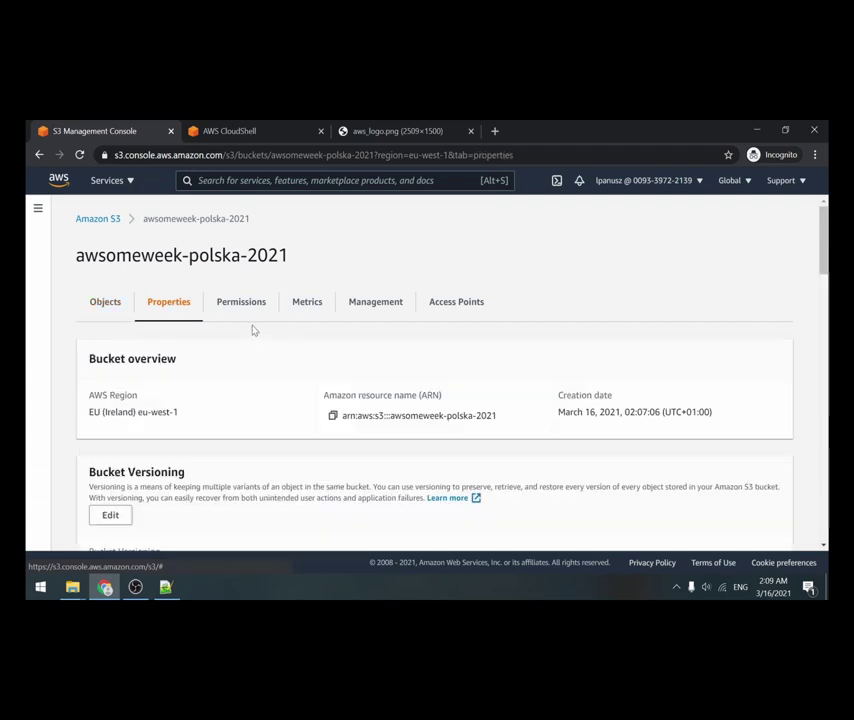
scroll(253, 330, down, 5)
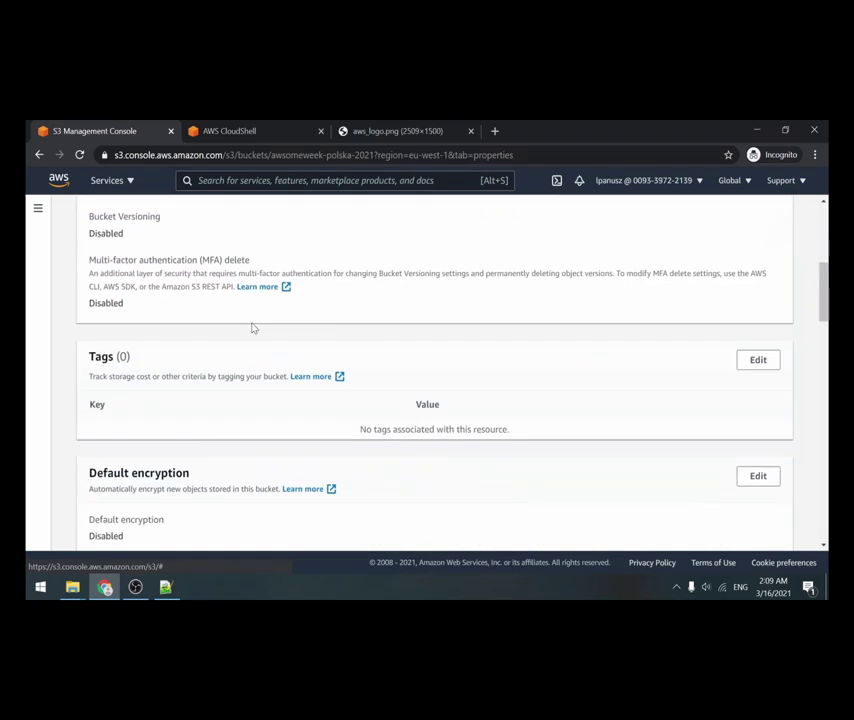
scroll(253, 328, down, 15)
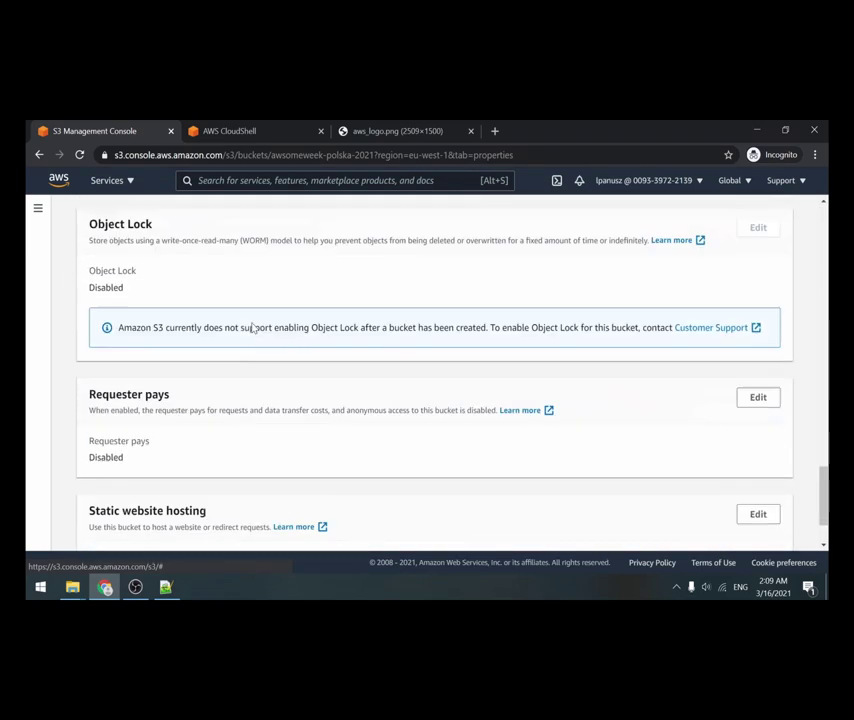
scroll(253, 328, down, 2)
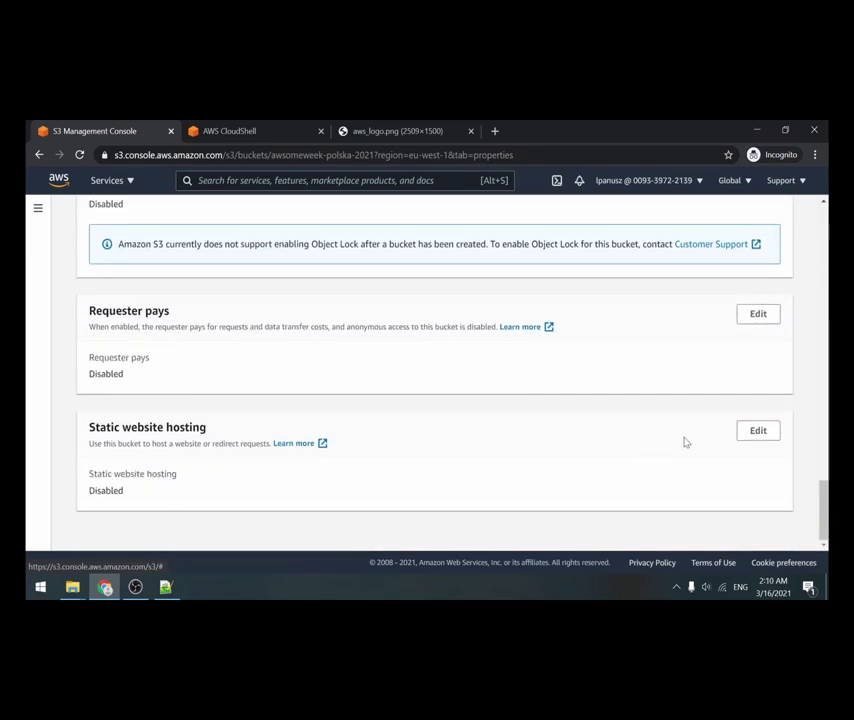
click(757, 435)
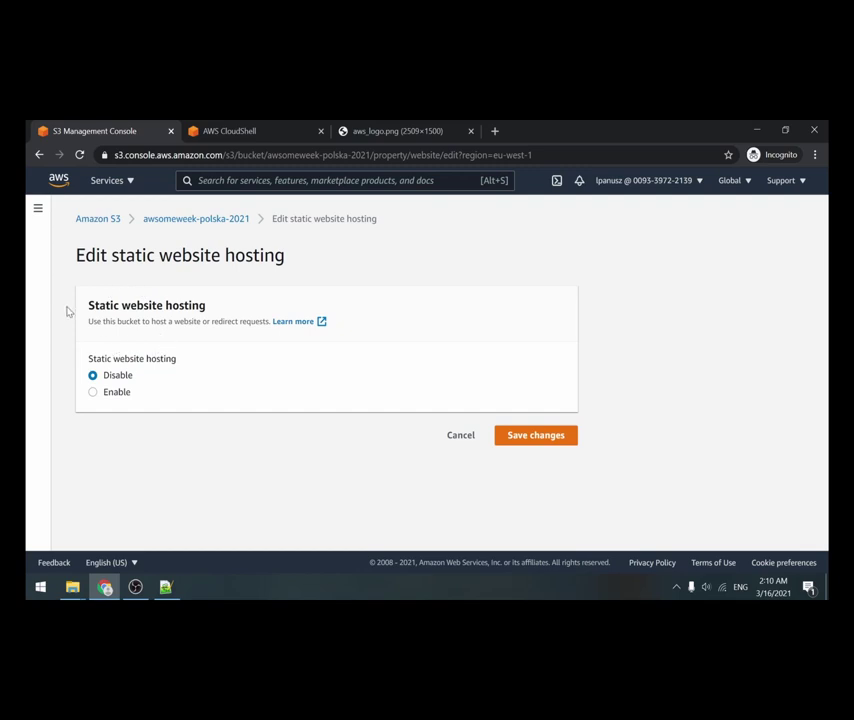
Enable static website hosting for the bucket with index.html as the index document and save the changes.
click(118, 396)
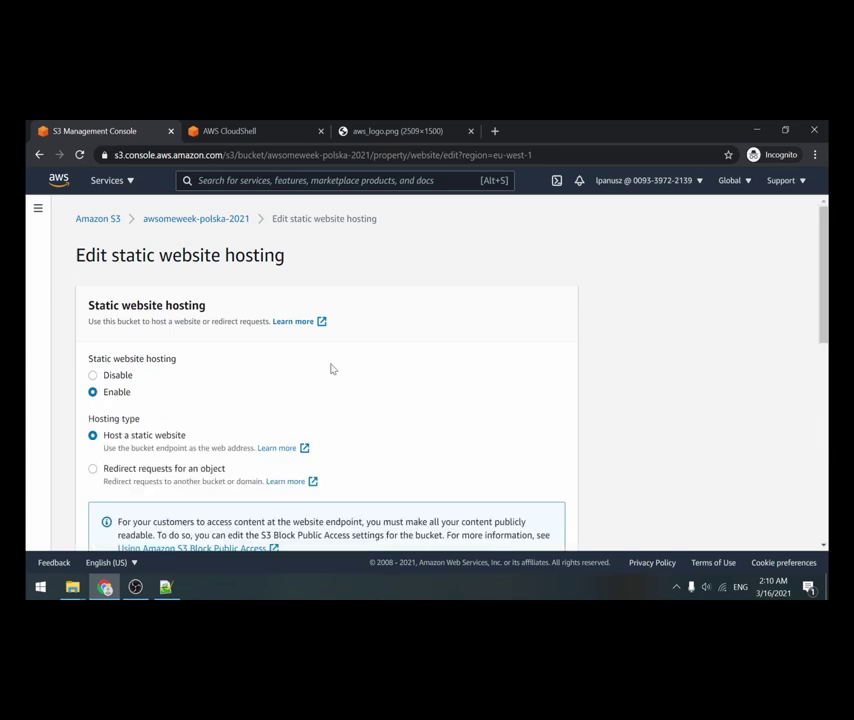
scroll(331, 367, down, 3)
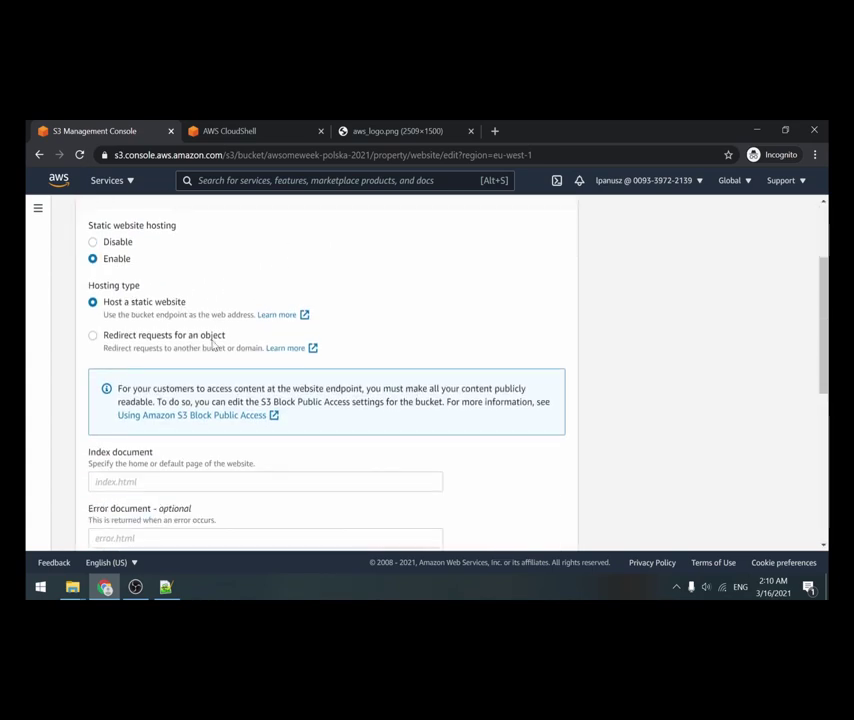
scroll(219, 348, down, 1)
scroll(219, 348, down, 1)
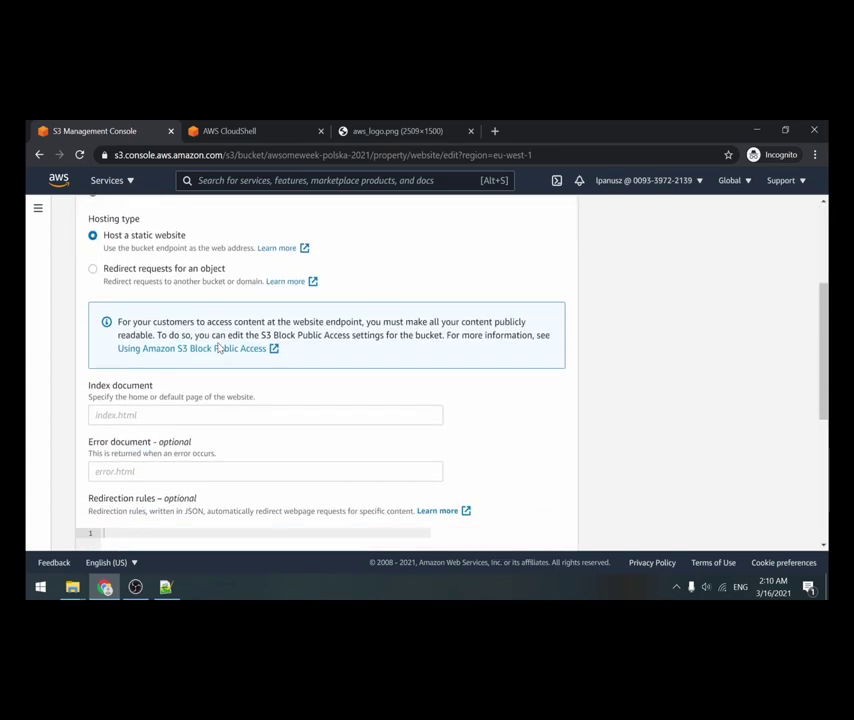
click(164, 414)
text(inde)
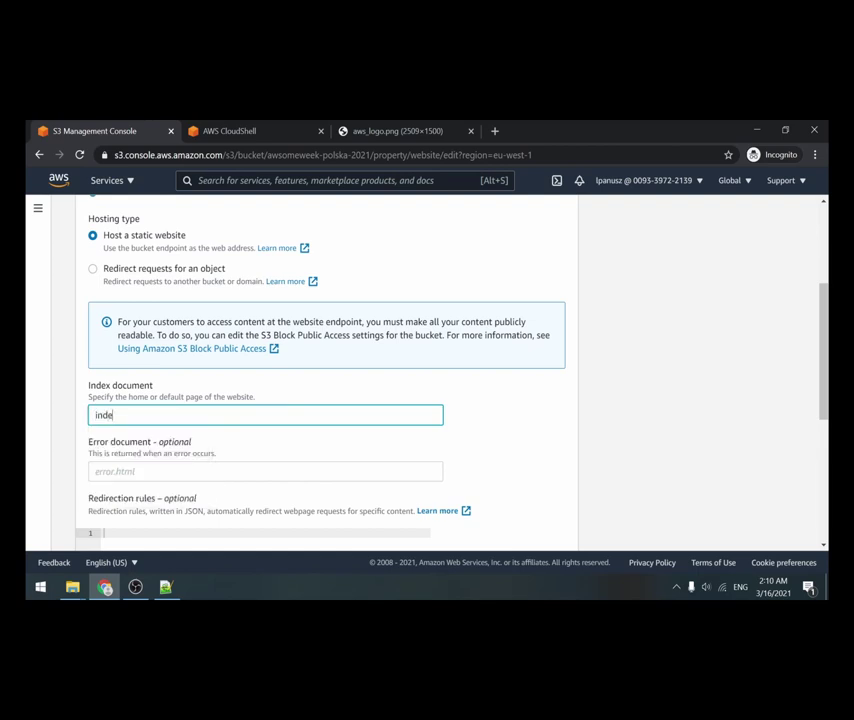
text(x.html)
scroll(467, 438, down, 3)
scroll(486, 366, down, 2)
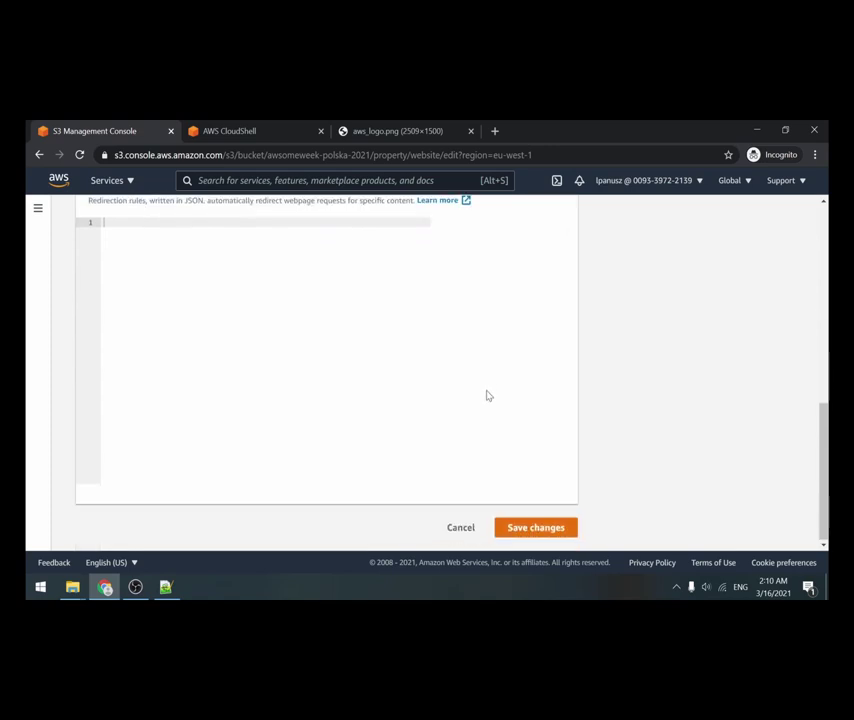
click(521, 530)
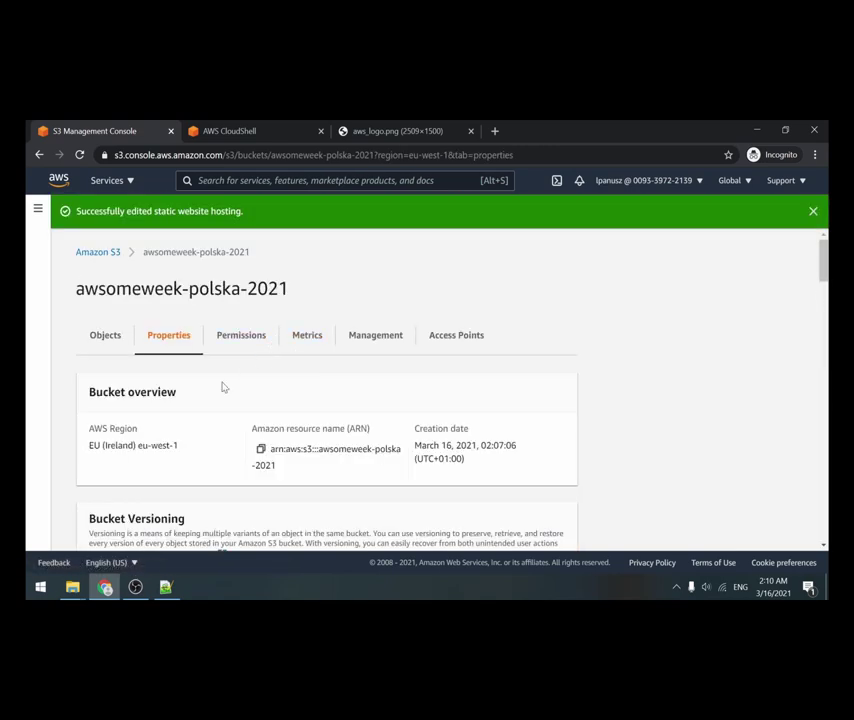
Open the bucket website endpoint from the static website hosting section and view the page to test the site.
scroll(231, 378, down, 15)
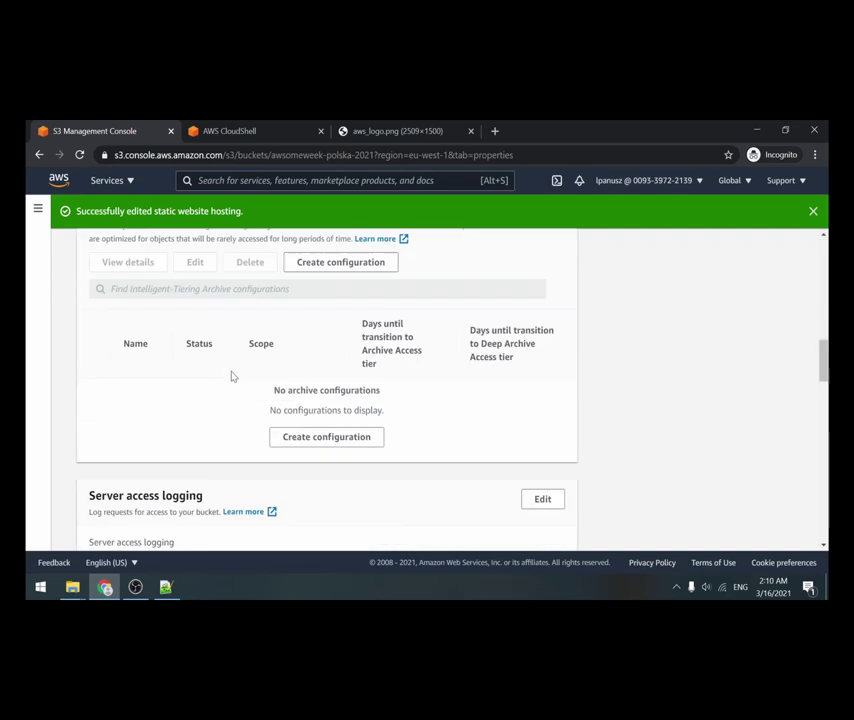
scroll(231, 376, down, 6)
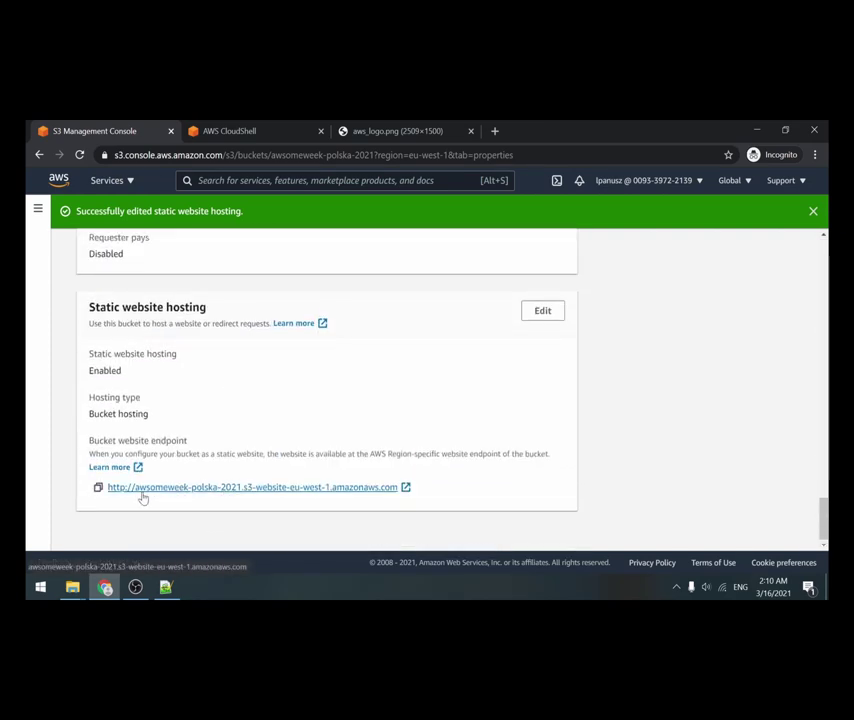
click(350, 488)
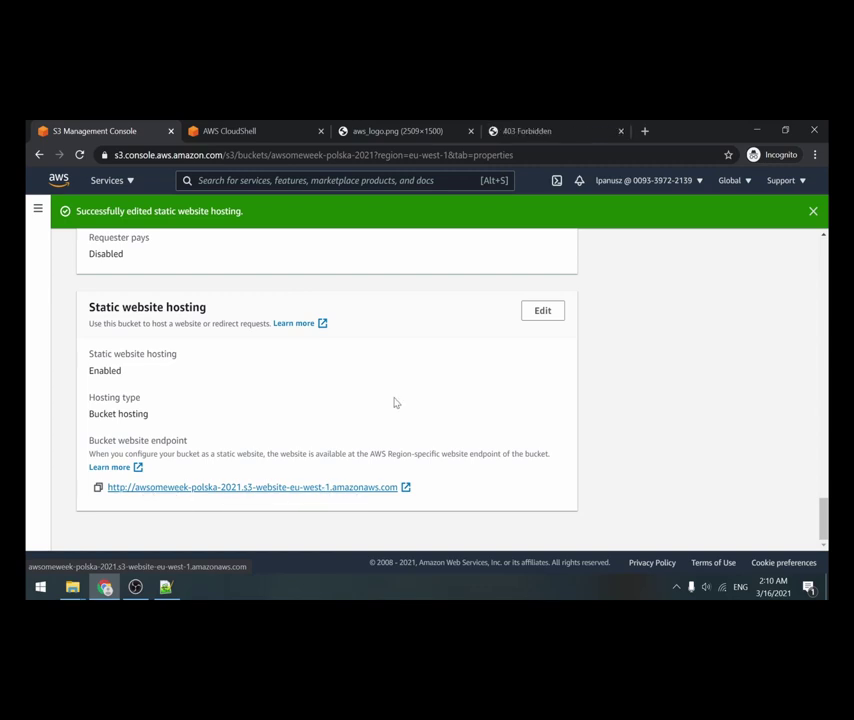
click(541, 134)
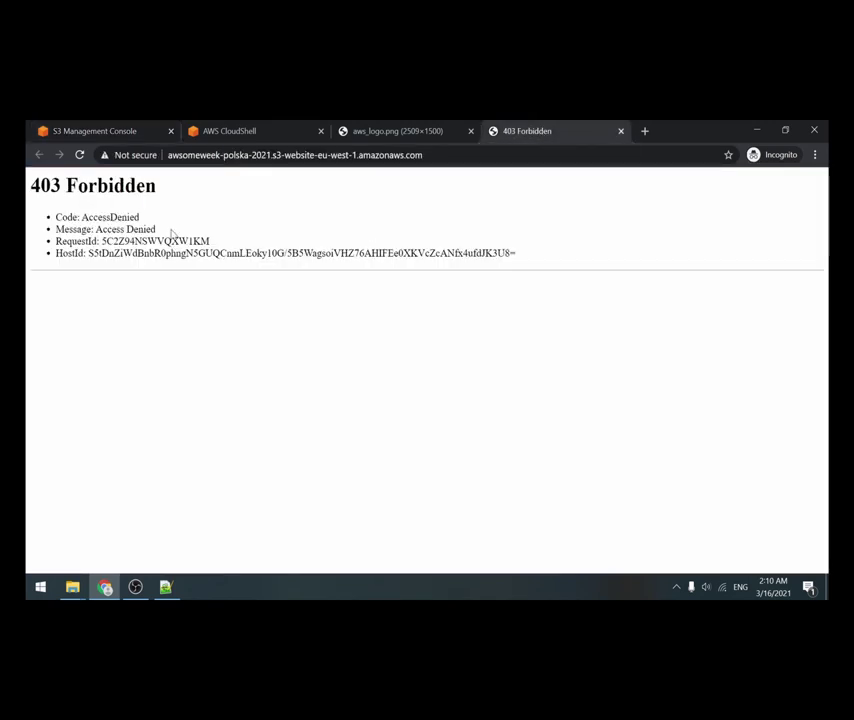
Make index.html in the awsomeweek-polska-2021 bucket publicly readable and close the status report.
click(123, 132)
scroll(213, 349, up, 15)
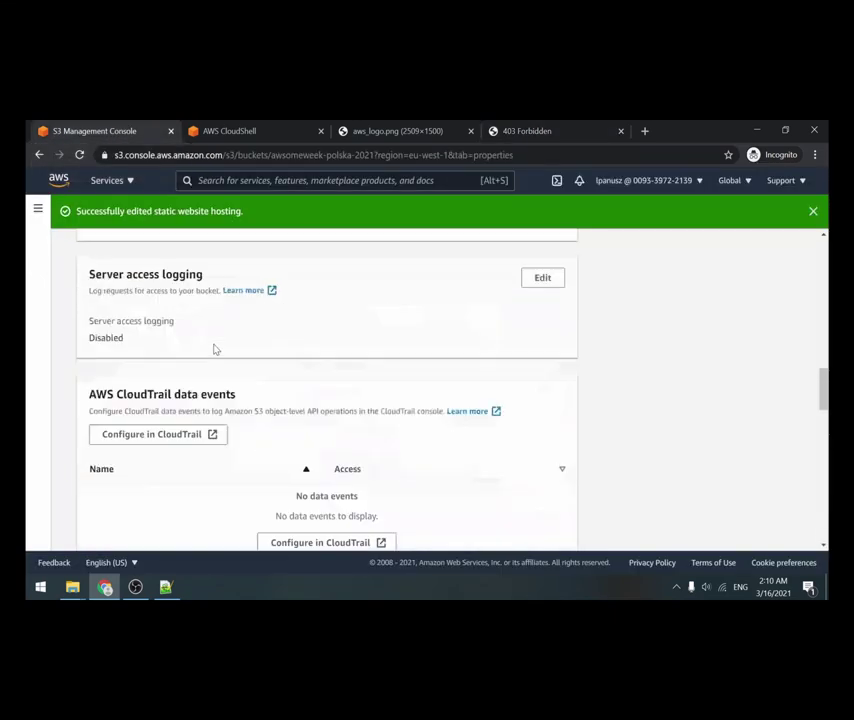
click(118, 343)
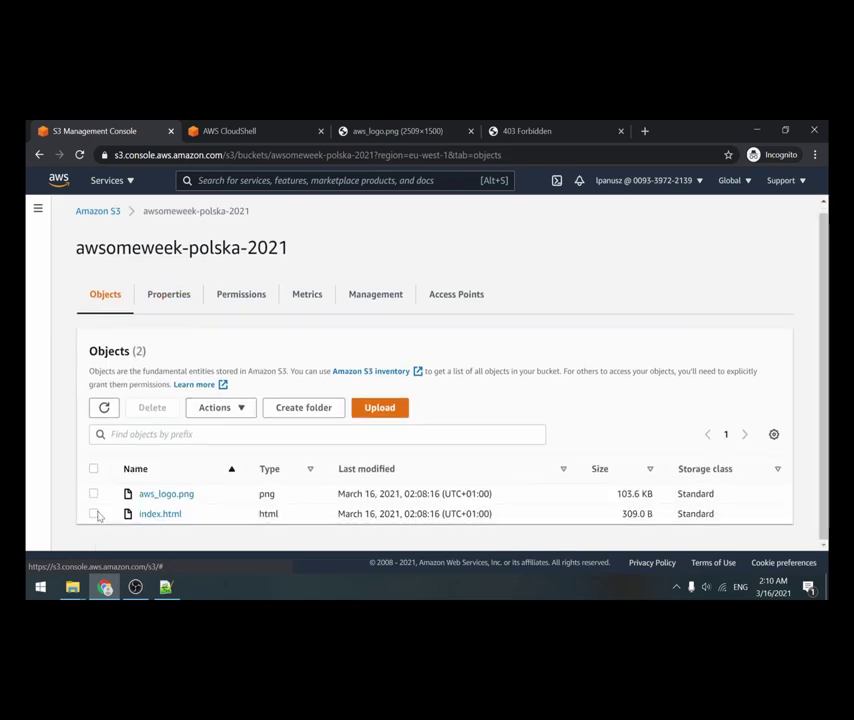
click(94, 514)
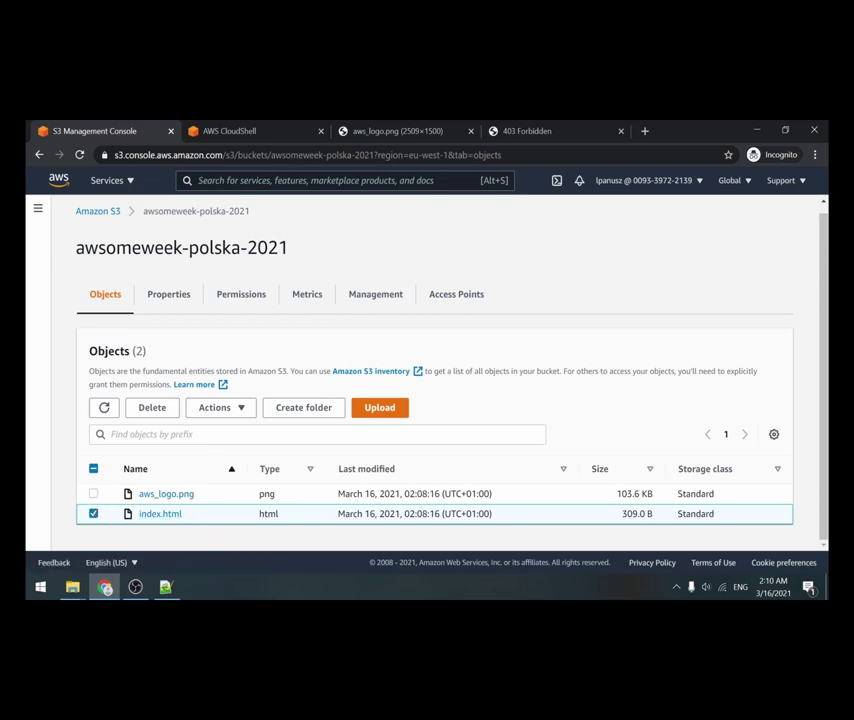
click(236, 409)
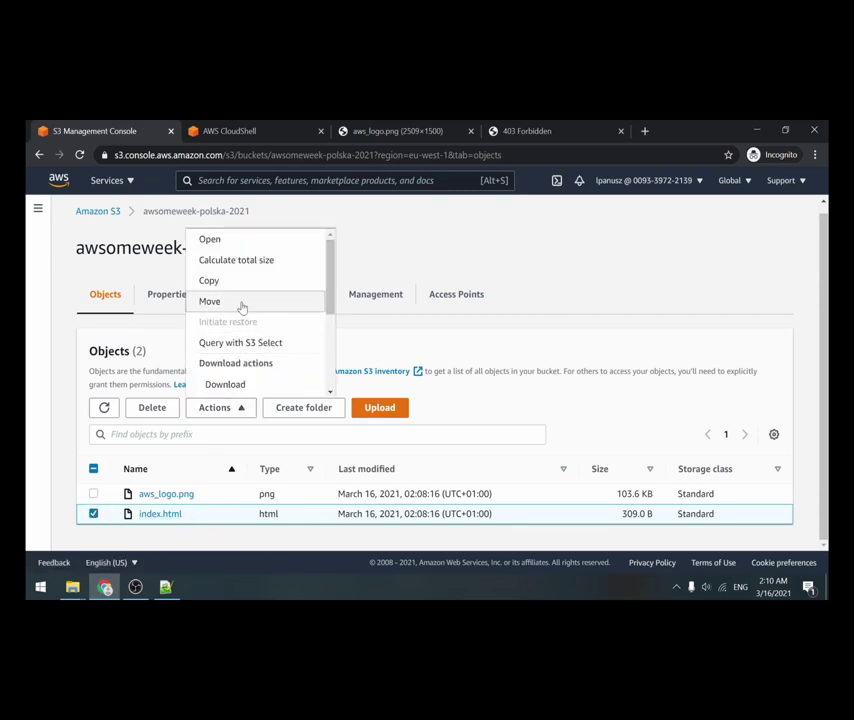
scroll(256, 307, down, 1)
scroll(256, 307, down, 3)
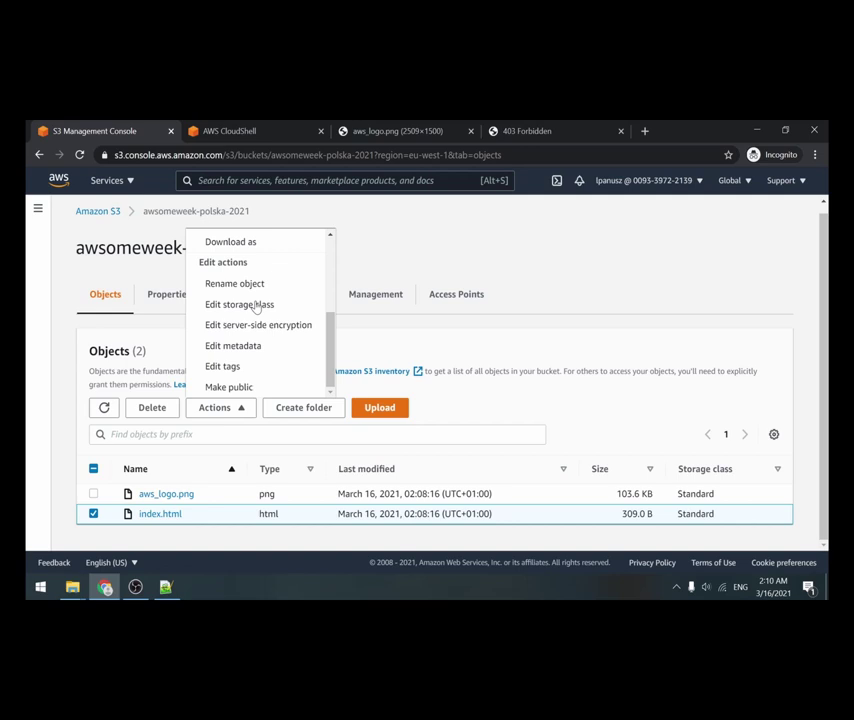
click(256, 389)
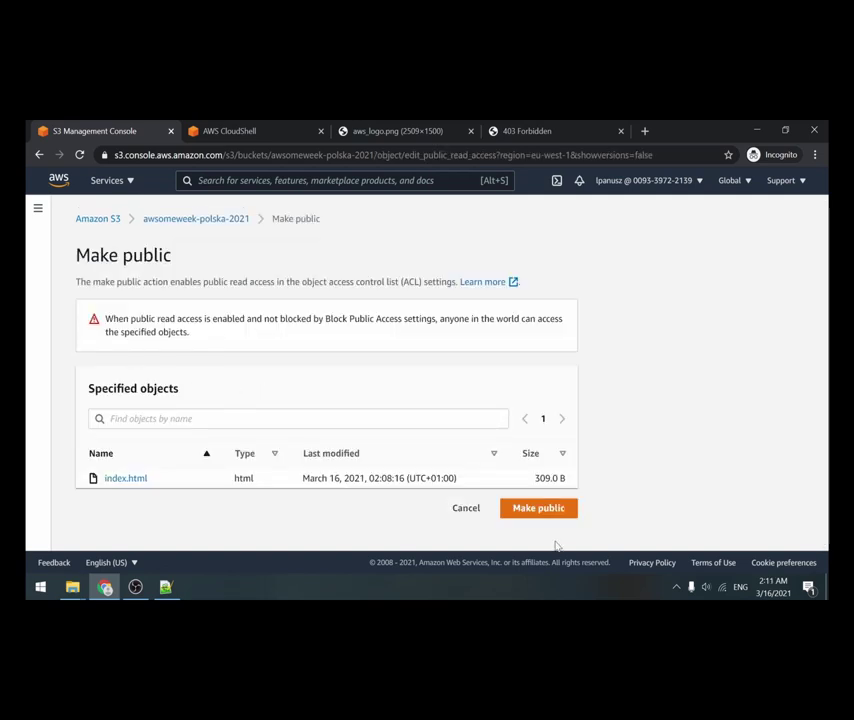
click(539, 508)
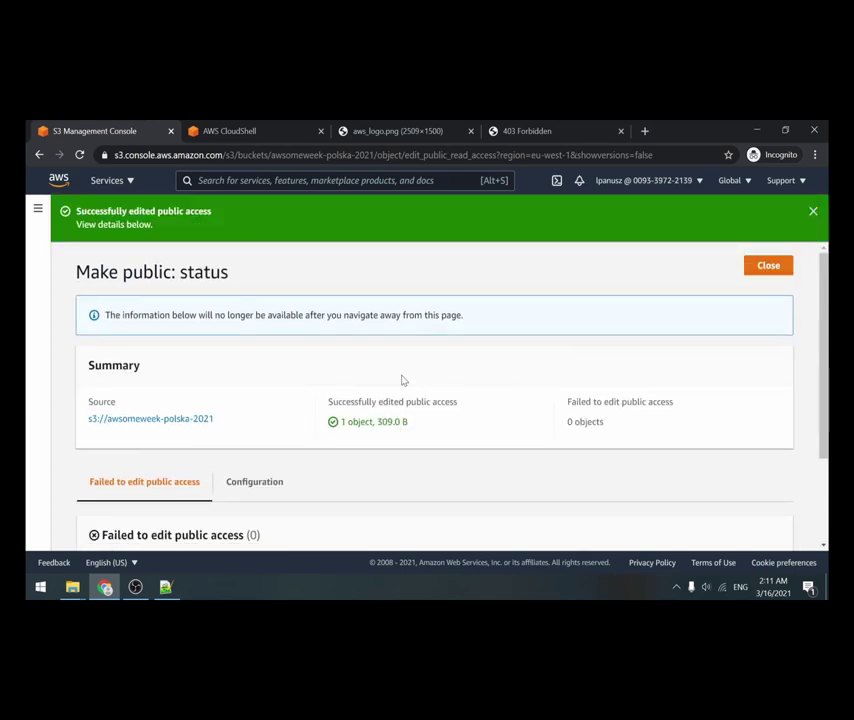
click(767, 265)
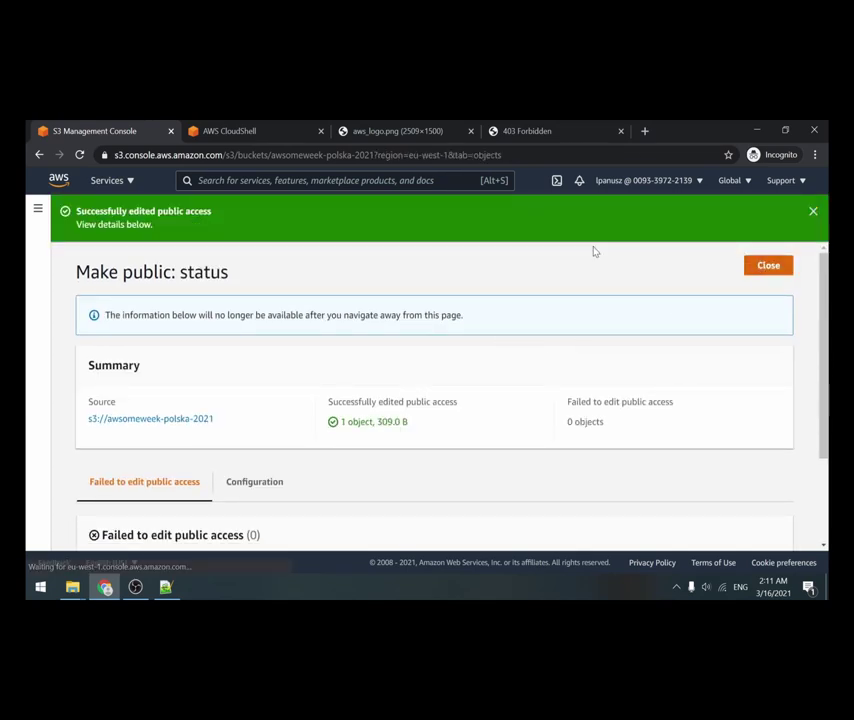
Reload the already open bucket website endpoint to retest the static site and check its address.
click(534, 133)
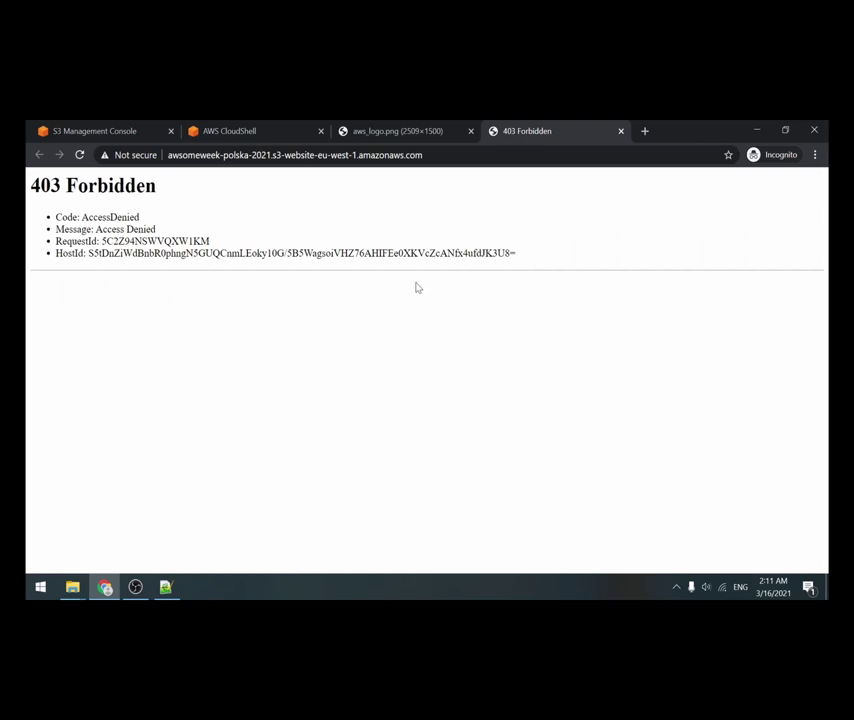
key(F5)
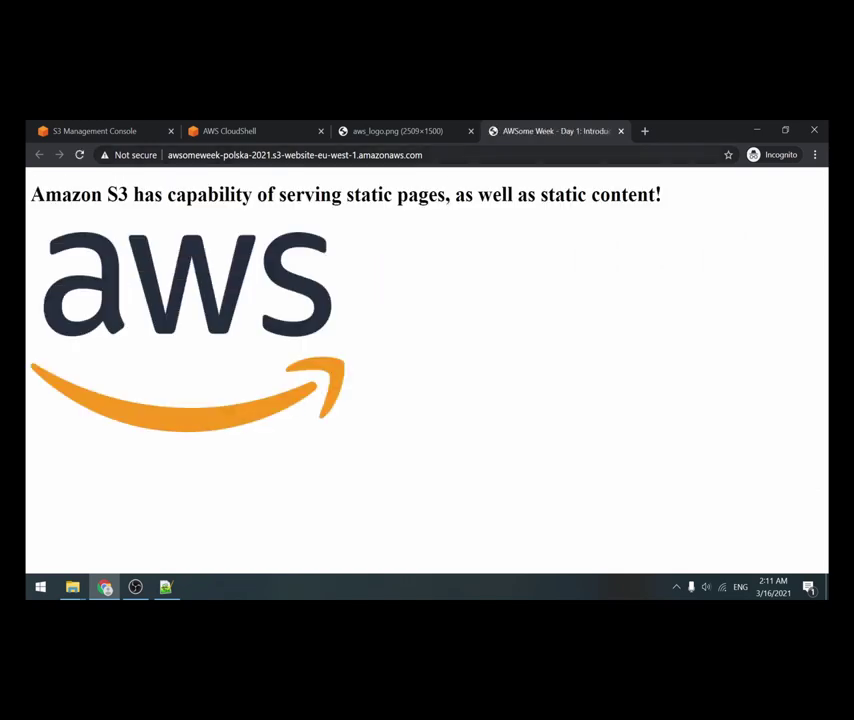
click(465, 155)
click(465, 179)
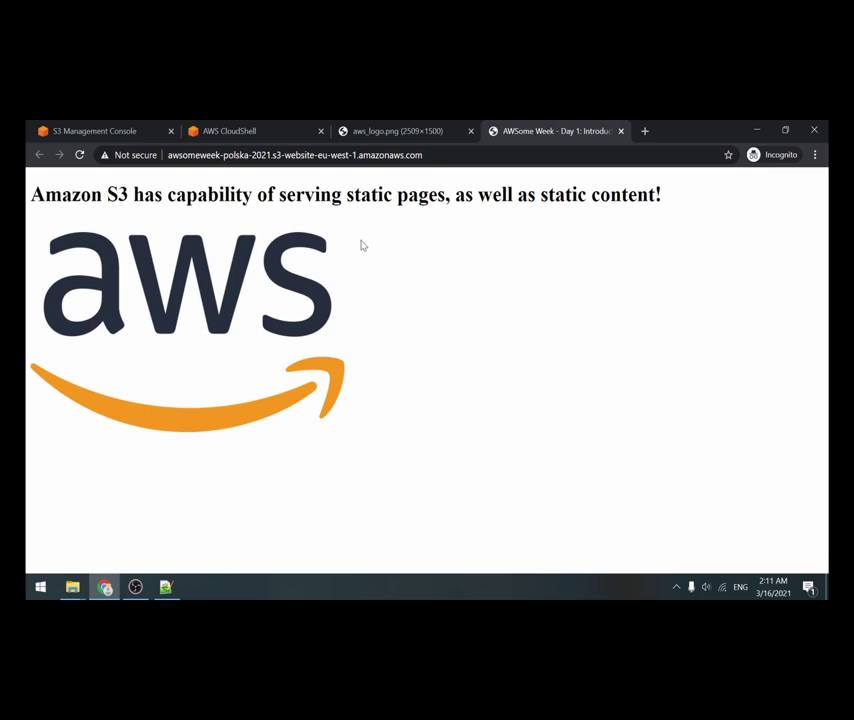
Return to the management console, go to the EC2 service's running instances and start launching a new instance.
click(127, 133)
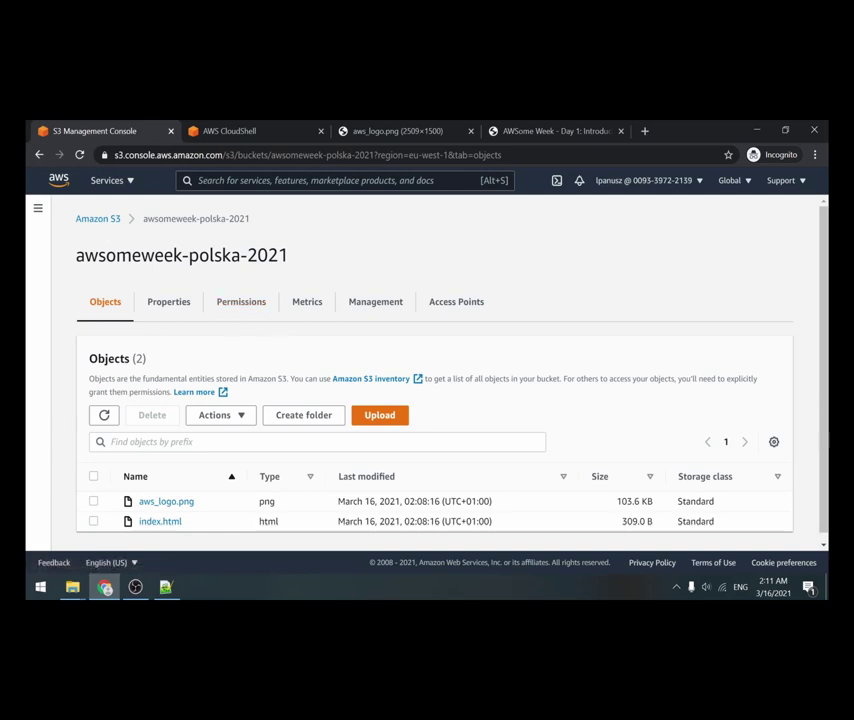
scroll(213, 290, down, 1)
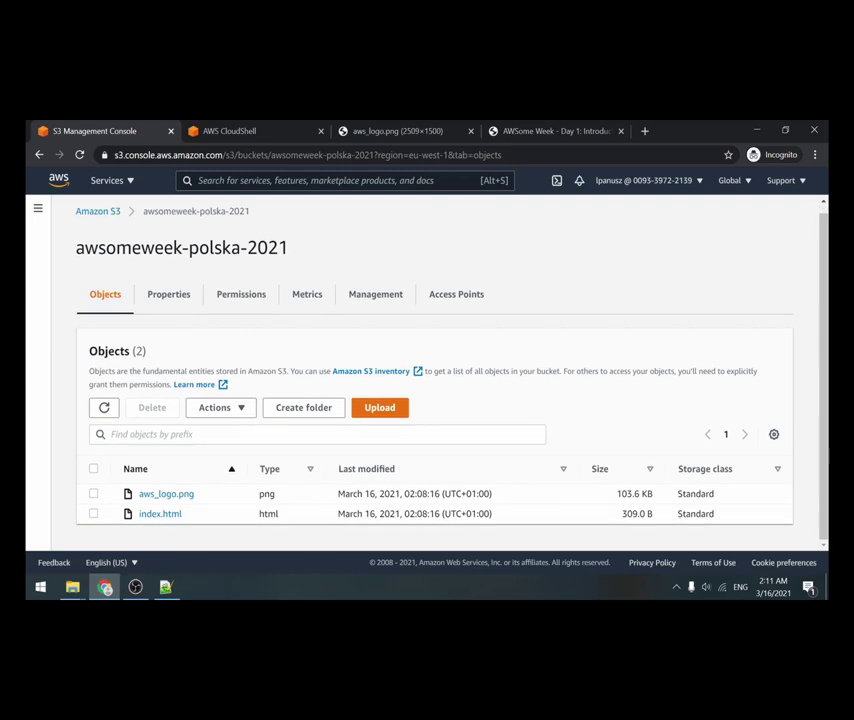
scroll(213, 290, up, 1)
click(114, 184)
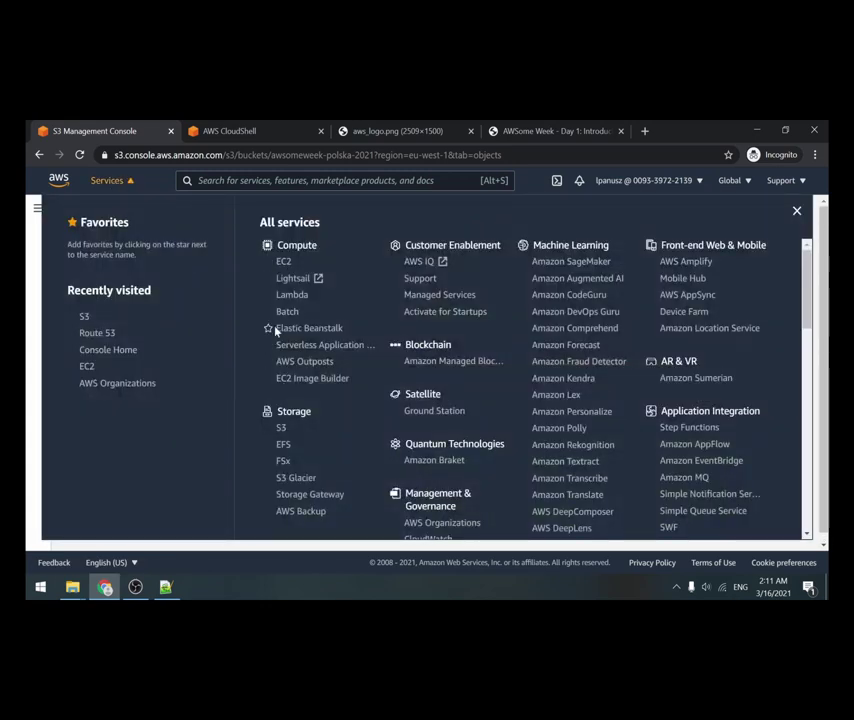
click(285, 264)
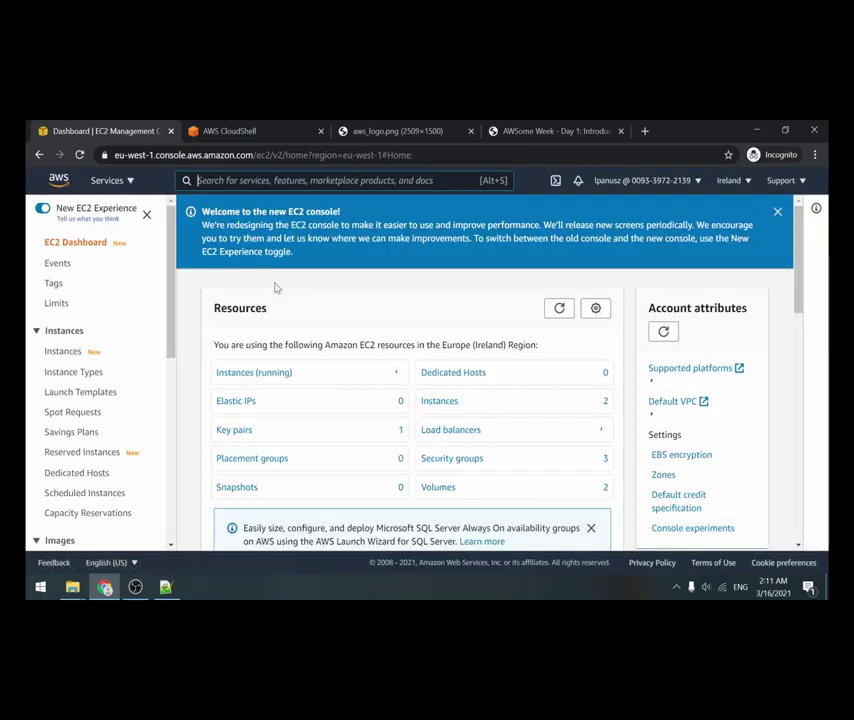
click(275, 369)
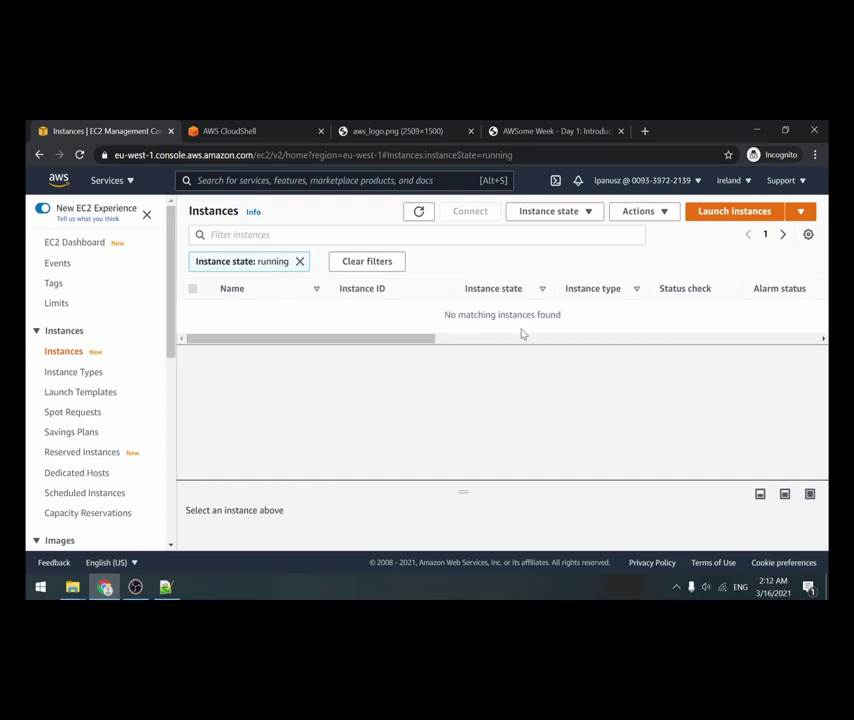
click(721, 213)
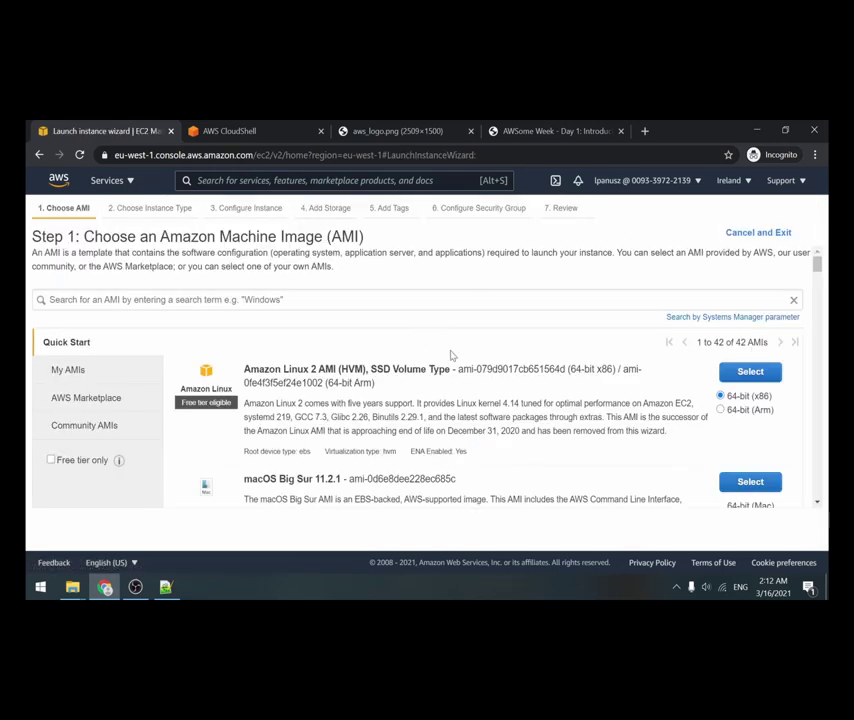
Look over the available machine images and select Amazon Linux 2 AMI (HVM), SSD Volume Type, 64-bit (x86).
scroll(451, 355, down, 5)
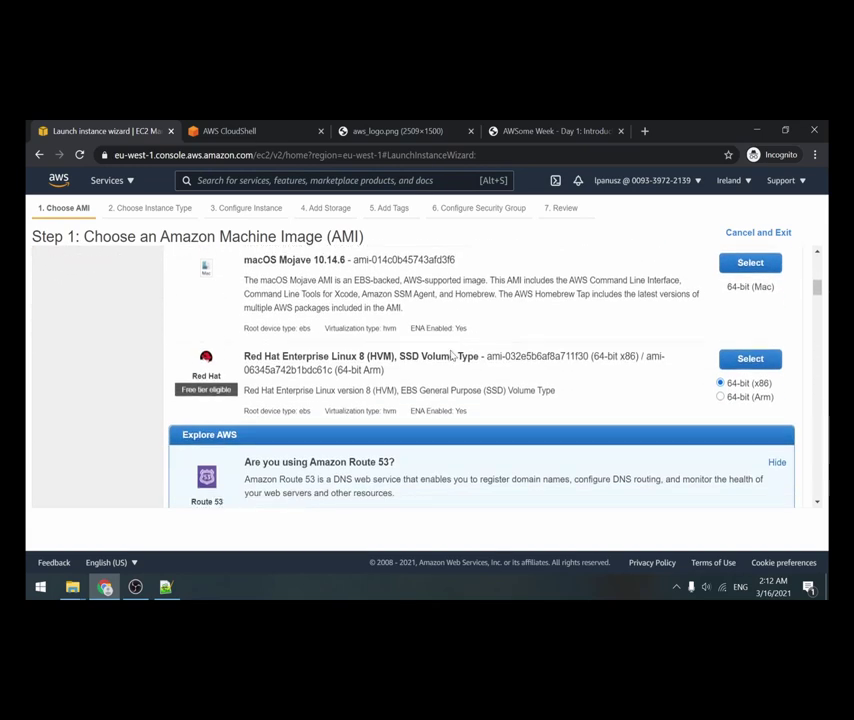
scroll(451, 355, down, 5)
scroll(452, 355, up, 7)
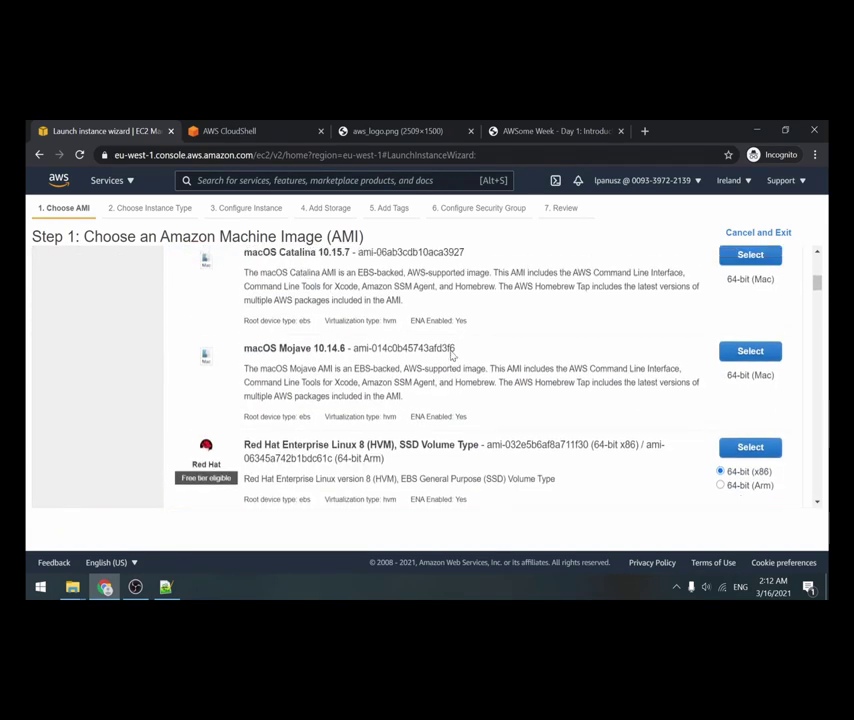
scroll(451, 355, up, 5)
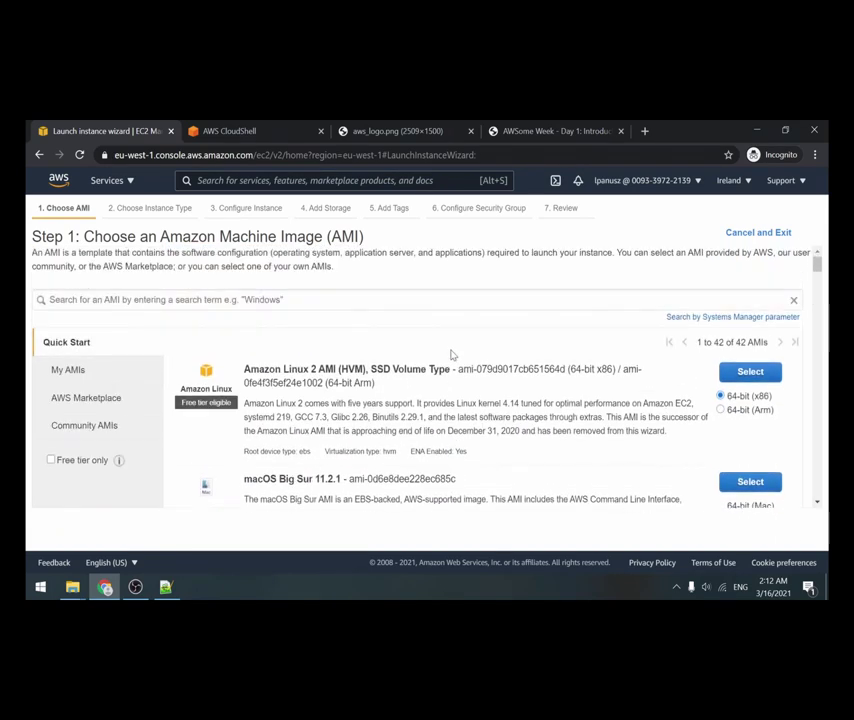
click(744, 373)
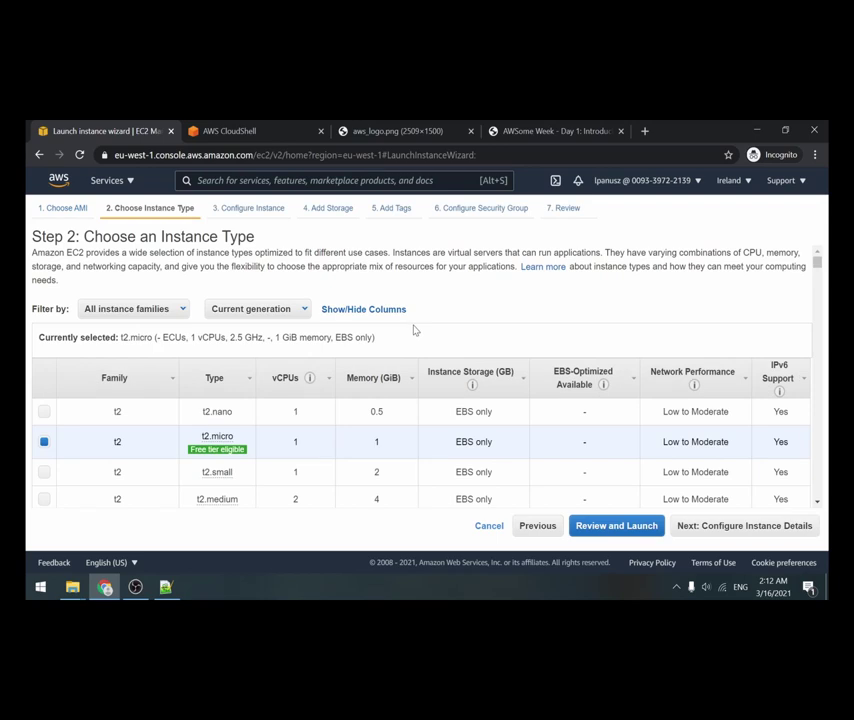
Look through the available instance types and compare their families, vCPUs and memory.
scroll(415, 330, down, 2)
scroll(415, 330, down, 1)
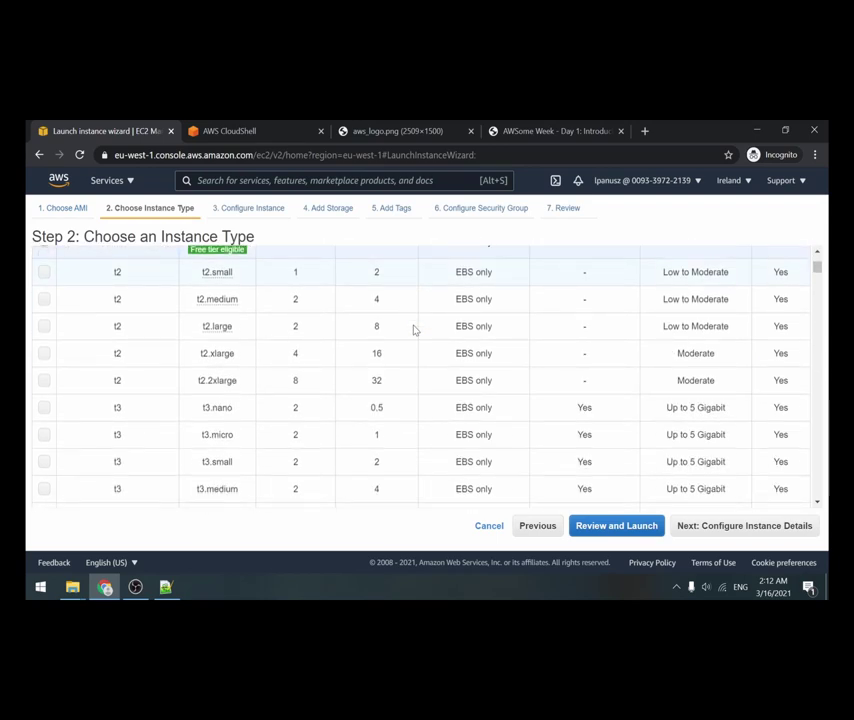
scroll(412, 340, down, 3)
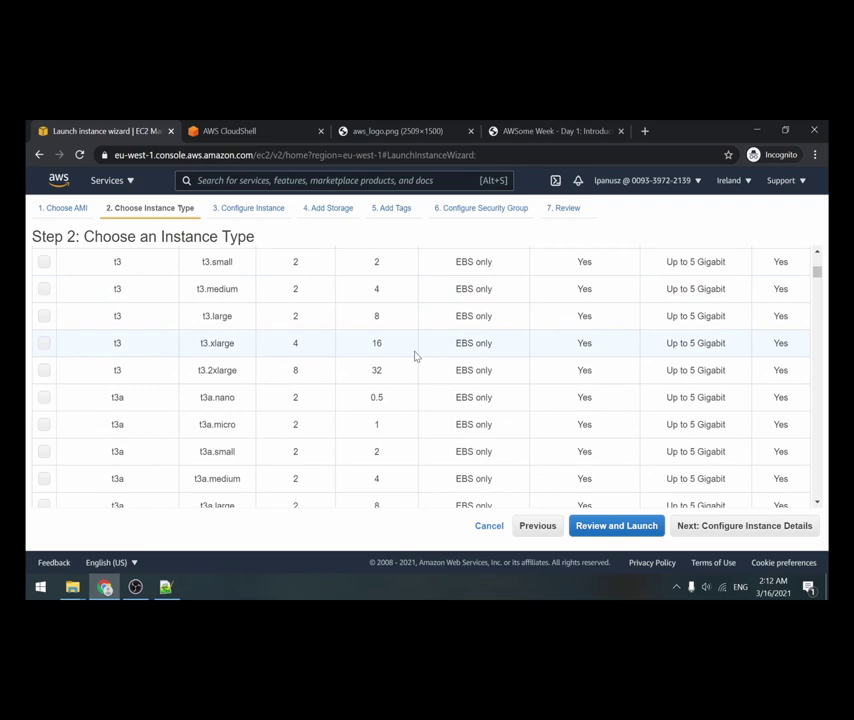
scroll(415, 356, down, 4)
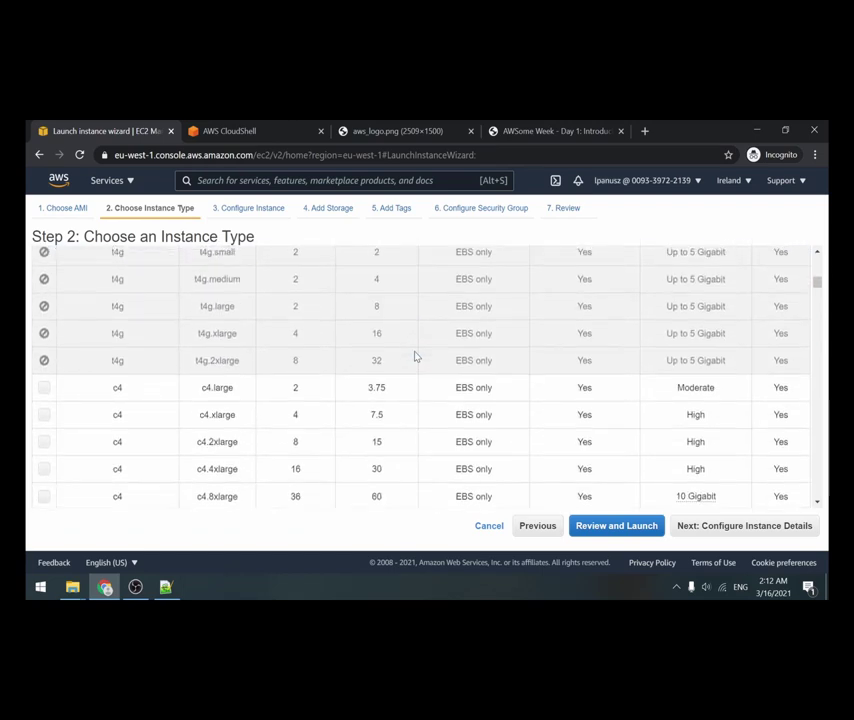
scroll(416, 356, up, 5)
scroll(416, 356, up, 3)
scroll(416, 356, down, 2)
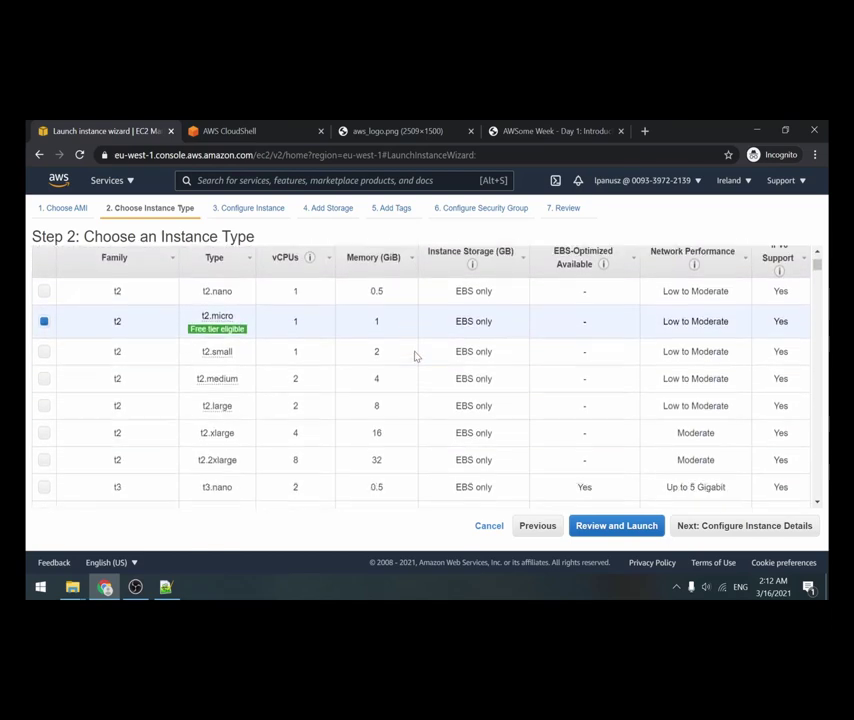
scroll(314, 345, up, 1)
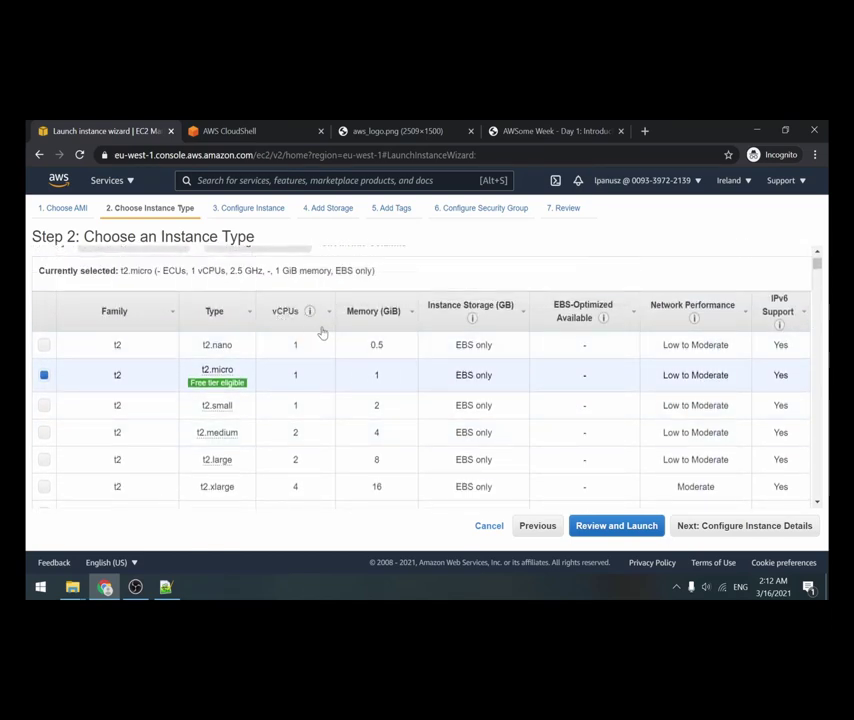
scroll(372, 349, down, 3)
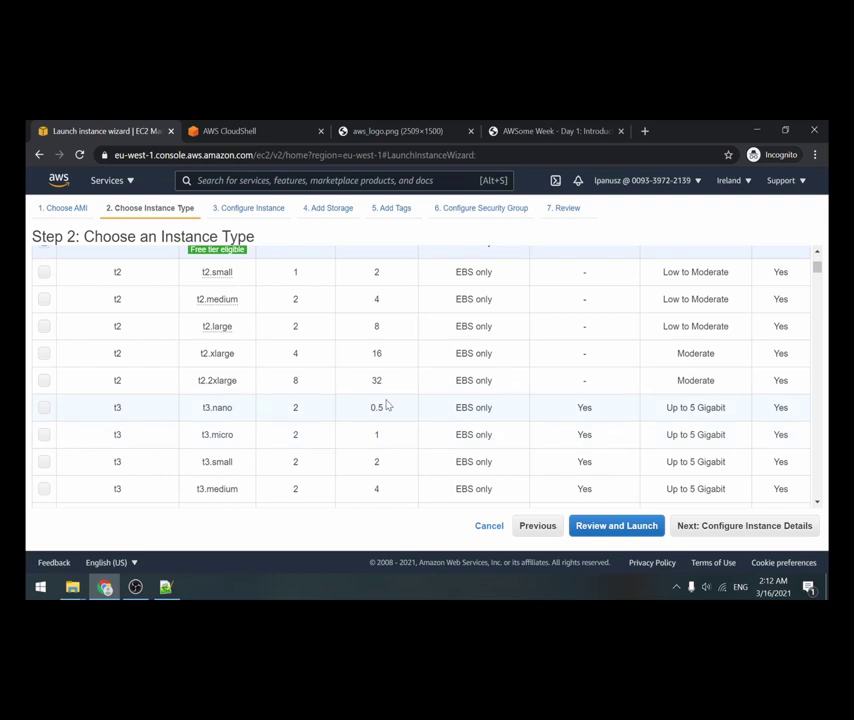
scroll(340, 370, up, 5)
Check the free tier note for t2.micro and continue to the instance details with that type.
mouse_move(230, 450)
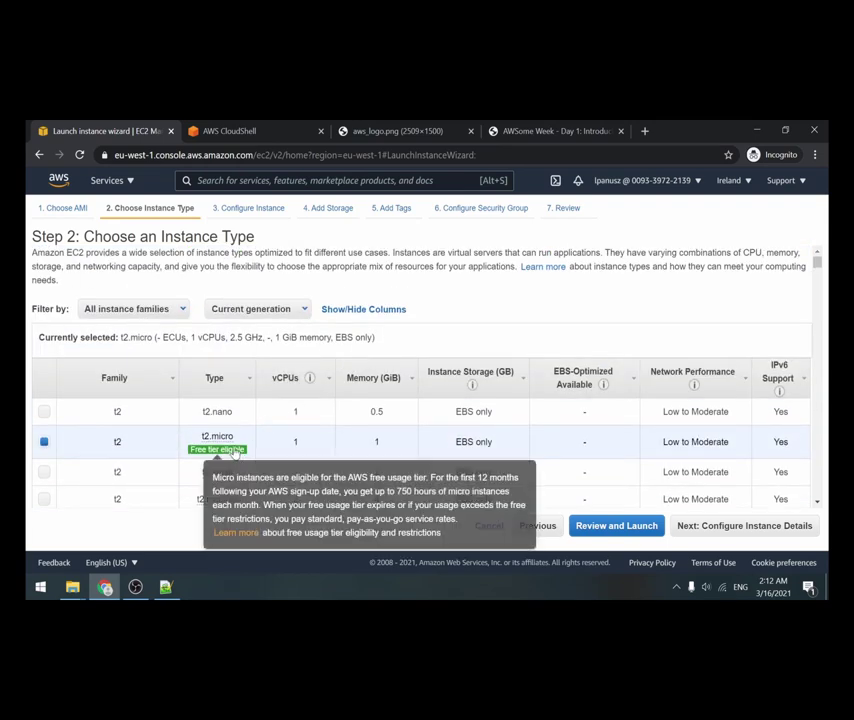
scroll(240, 390, down, 1)
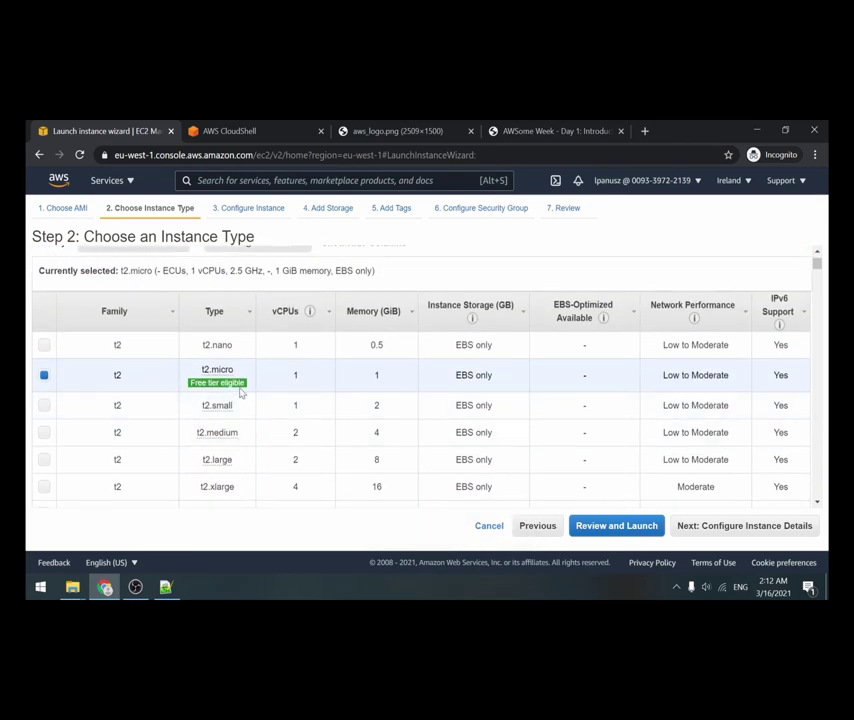
mouse_move(241, 388)
scroll(251, 387, down, 1)
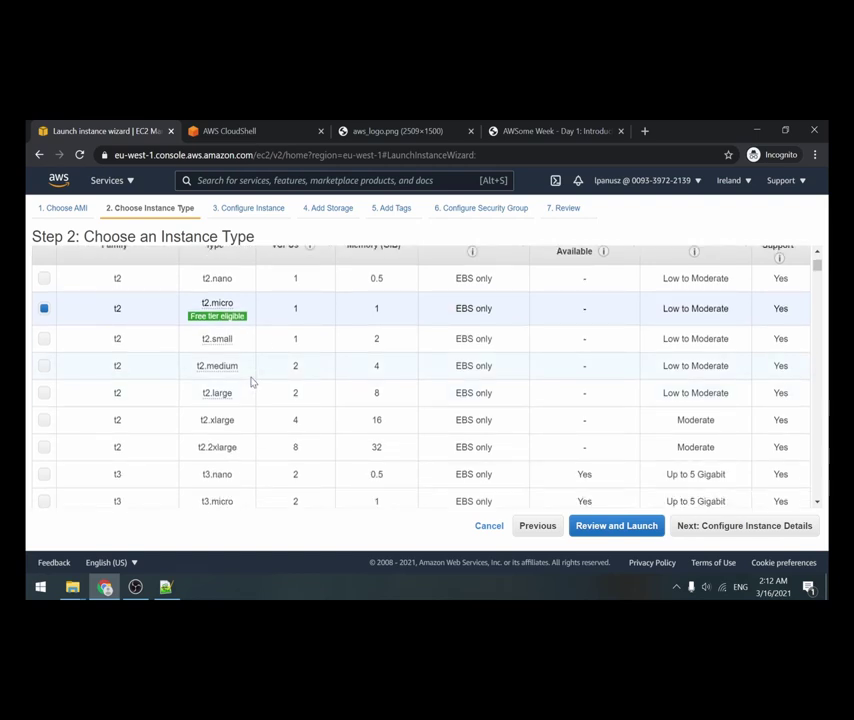
mouse_move(241, 320)
click(726, 526)
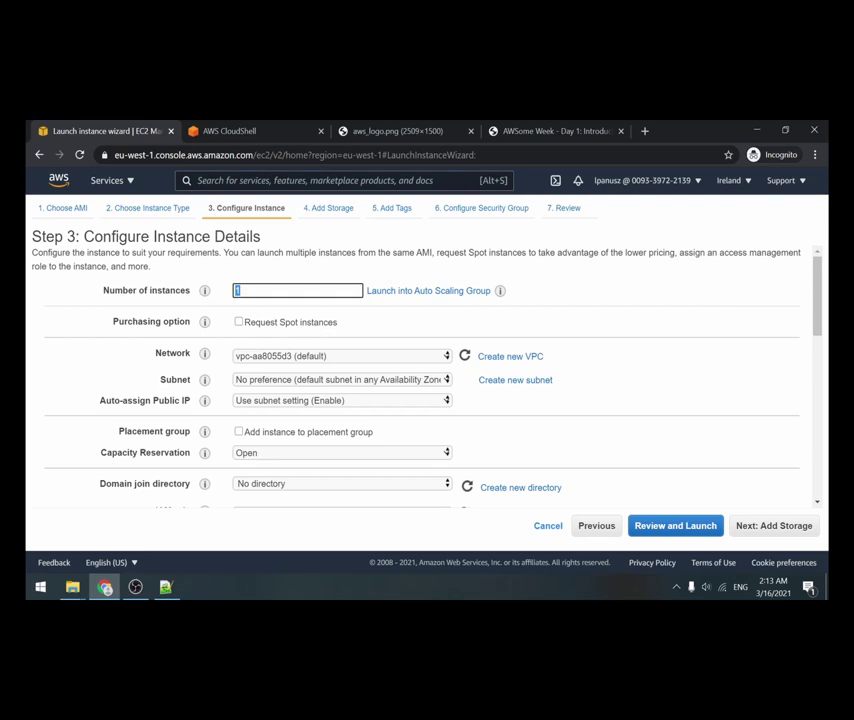
Keep the default VPC as the instance's network and set its subnet to the default one in eu-west-1a.
scroll(283, 300, down, 1)
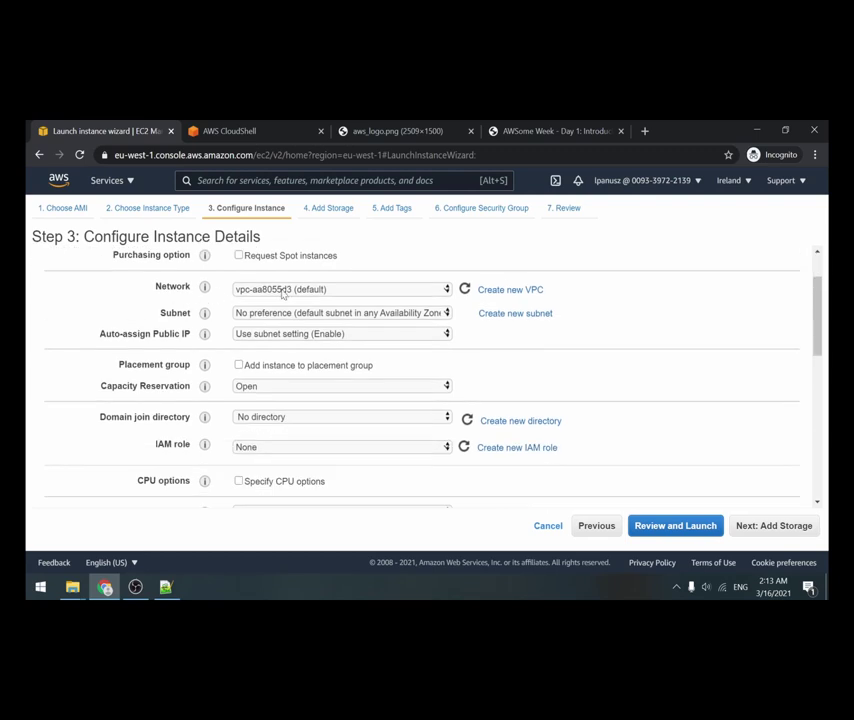
click(283, 290)
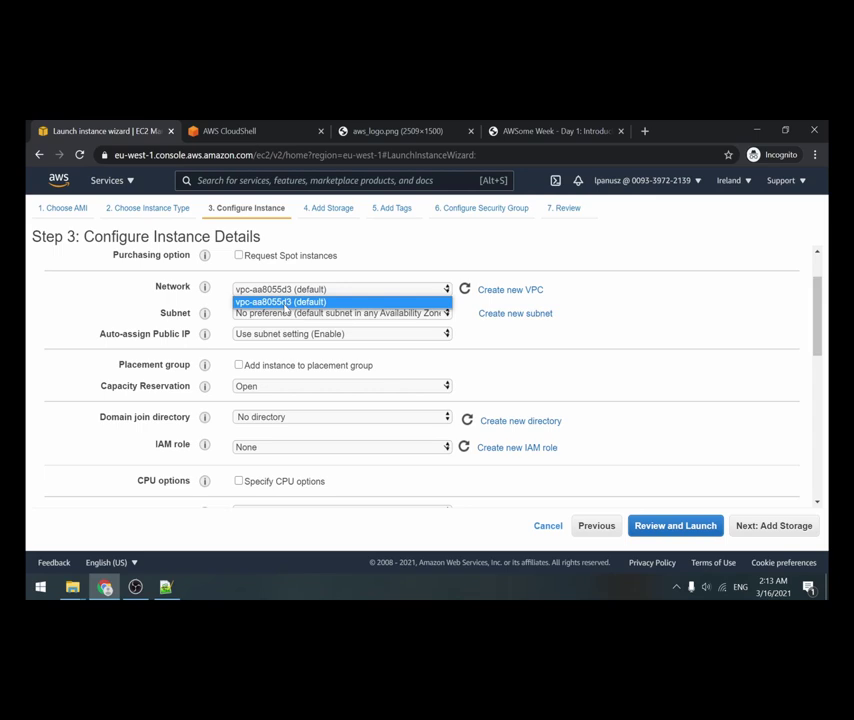
click(285, 303)
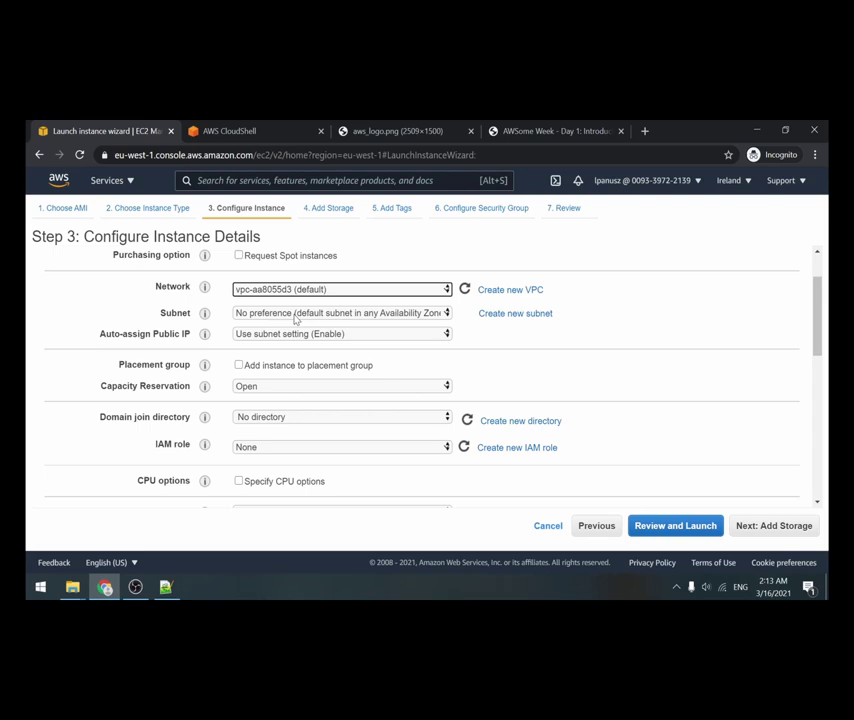
click(294, 316)
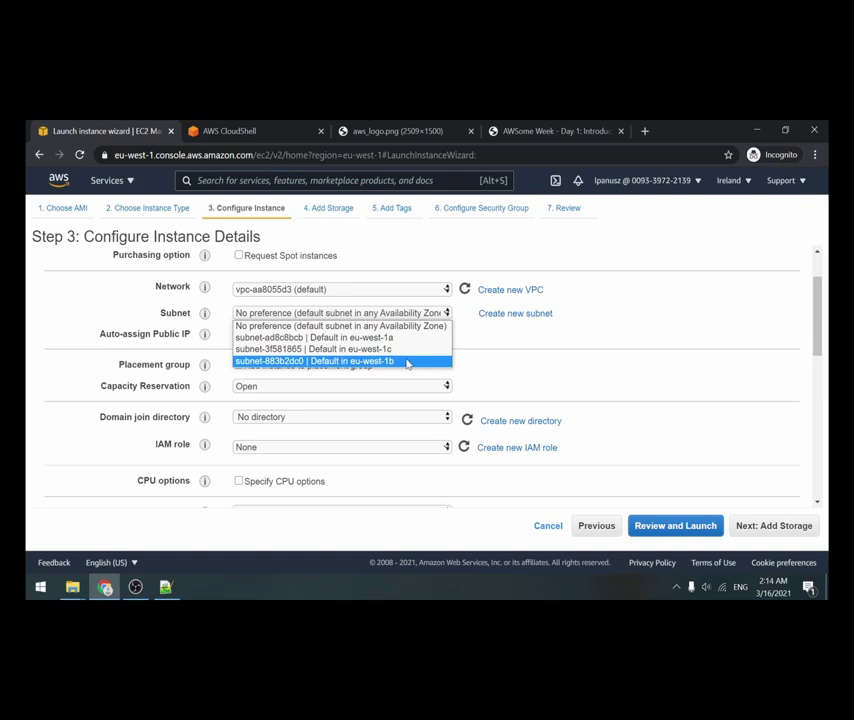
click(404, 340)
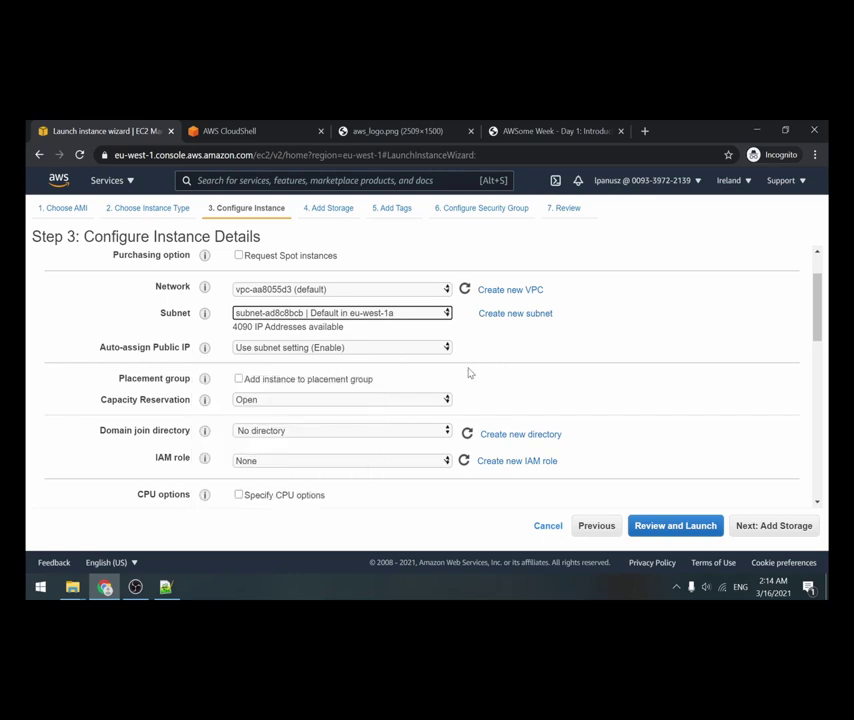
Enter a #!/bin/bash user data script with yum update -y, yum install httpd -y, service httpd start and chkconfig httpd on, then continue to storage.
scroll(470, 365, down, 1)
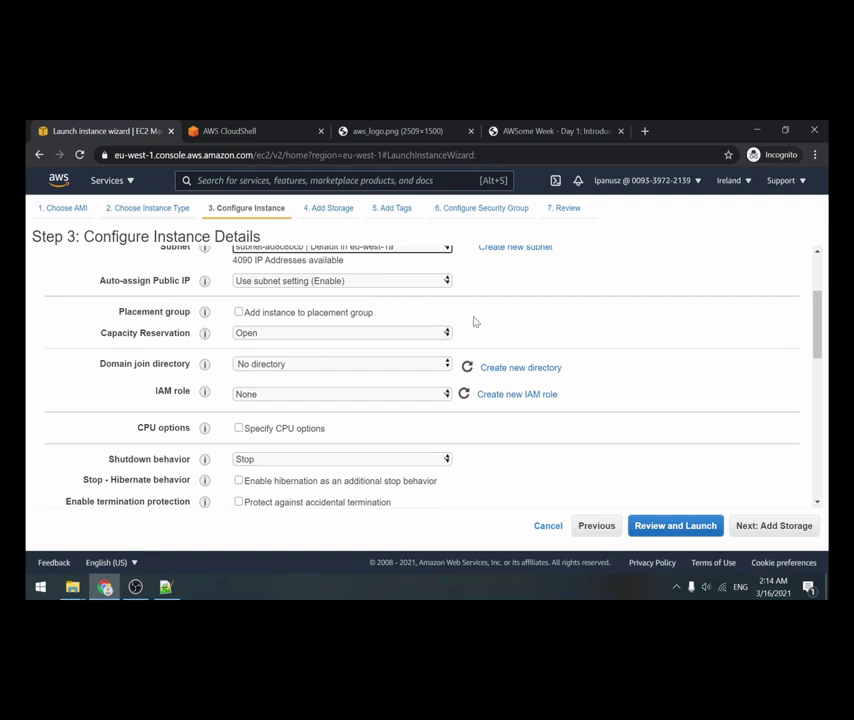
scroll(475, 321, down, 1)
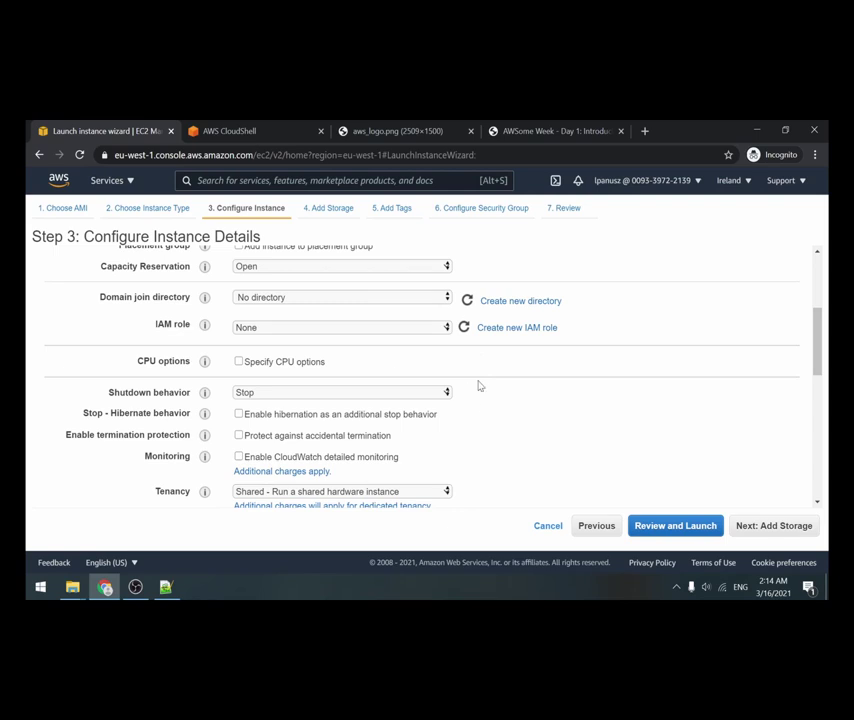
scroll(479, 385, down, 2)
scroll(479, 385, down, 4)
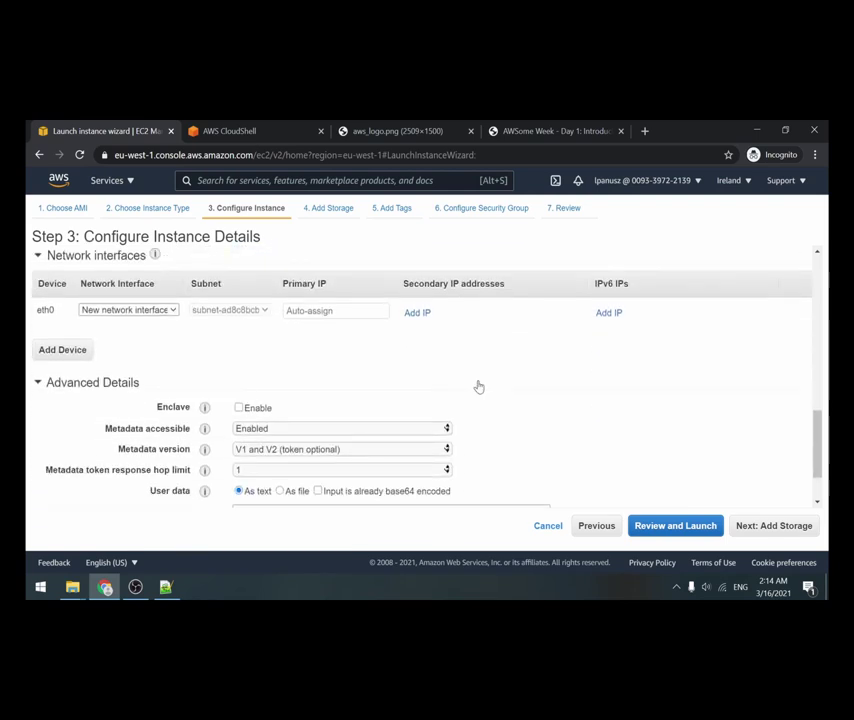
scroll(479, 386, down, 1)
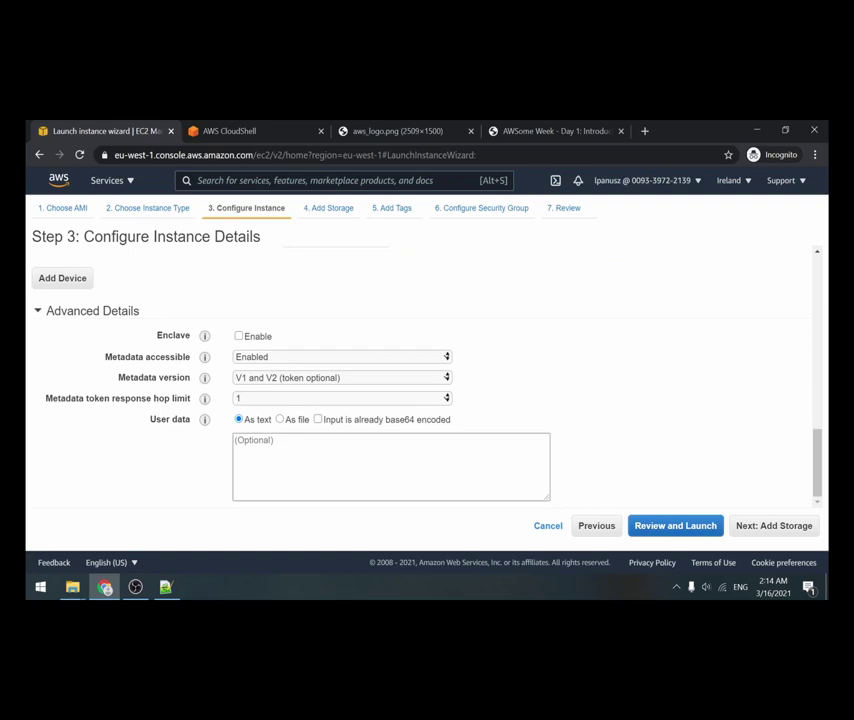
click(236, 441)
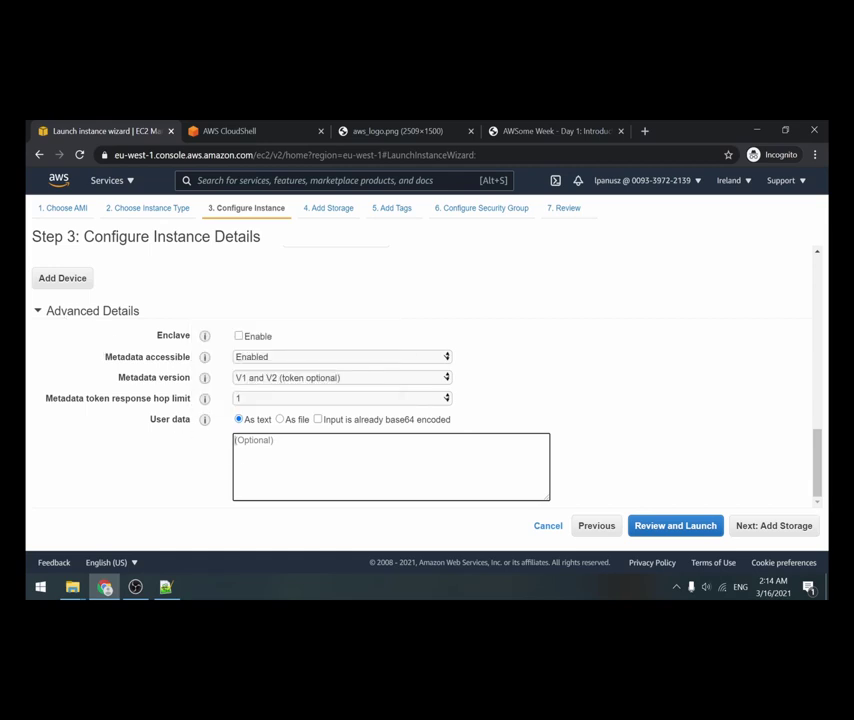
text(#!/bin/bash yum update -y yum install httpd -y service httpd start chkconfig httpd on)
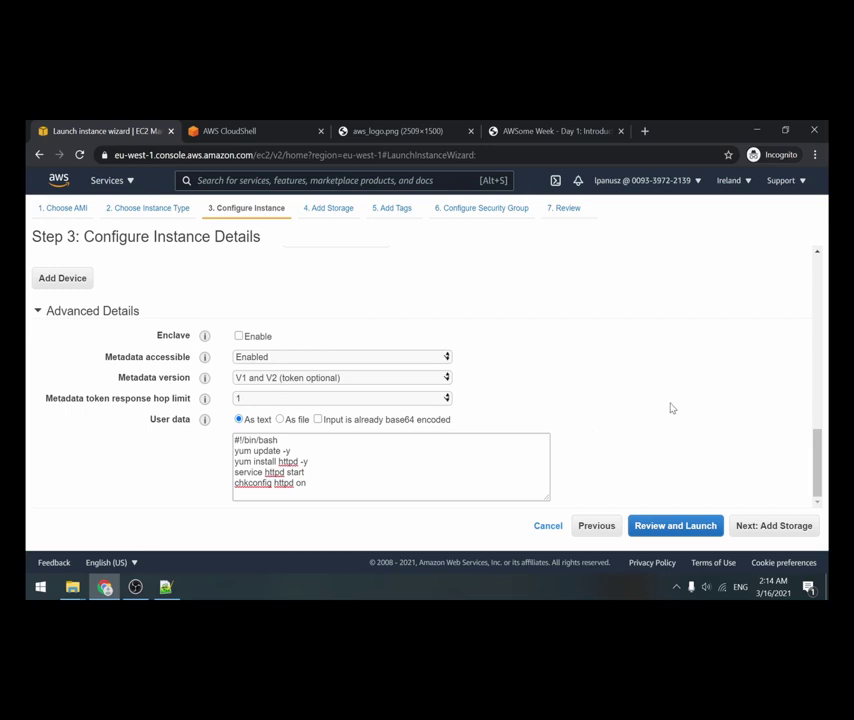
click(760, 530)
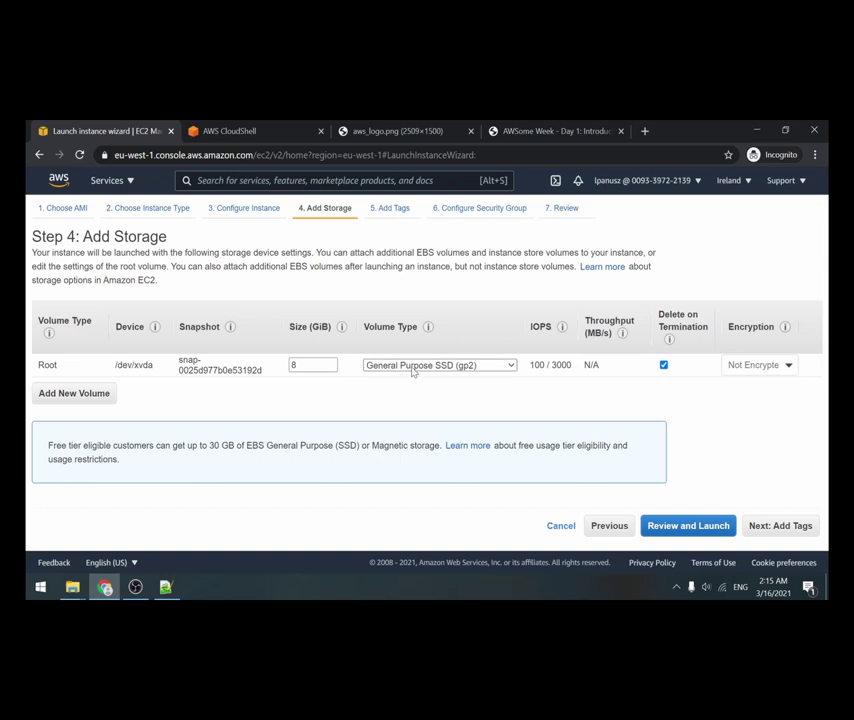
Set the root volume size to 10 GiB, keep General Purpose SSD (gp2) as its type, and continue to the tags.
double_click(316, 365)
text(10)
click(438, 368)
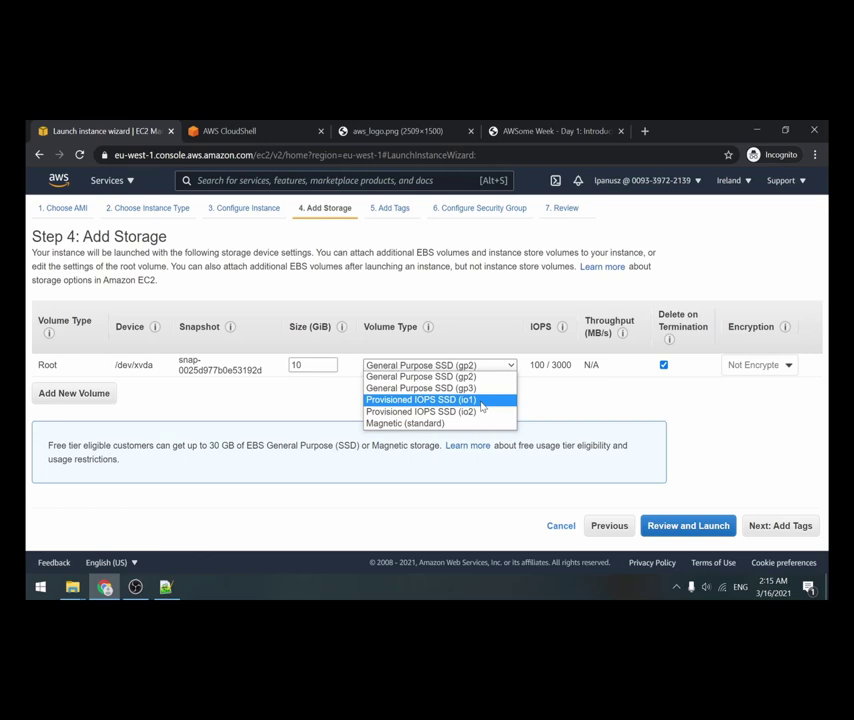
click(575, 408)
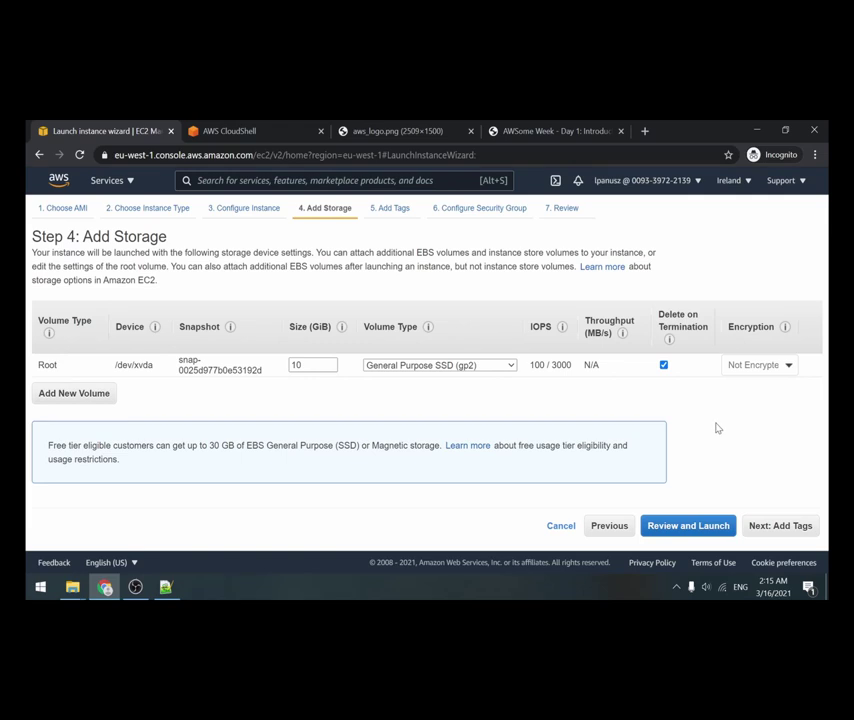
click(767, 527)
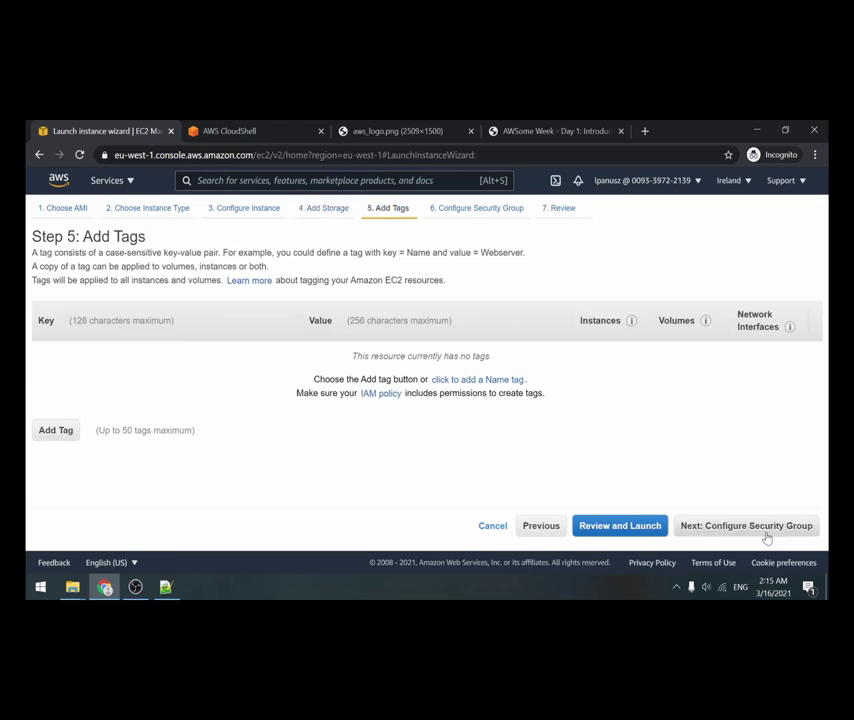
Add a tag with the key Name and the value WebServerApache.
click(59, 431)
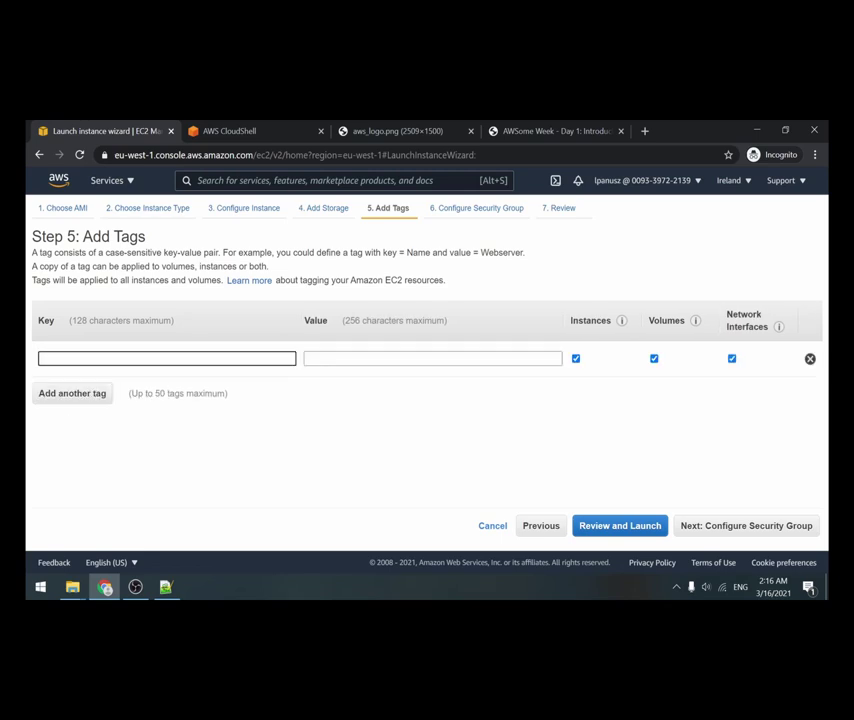
text(Name)
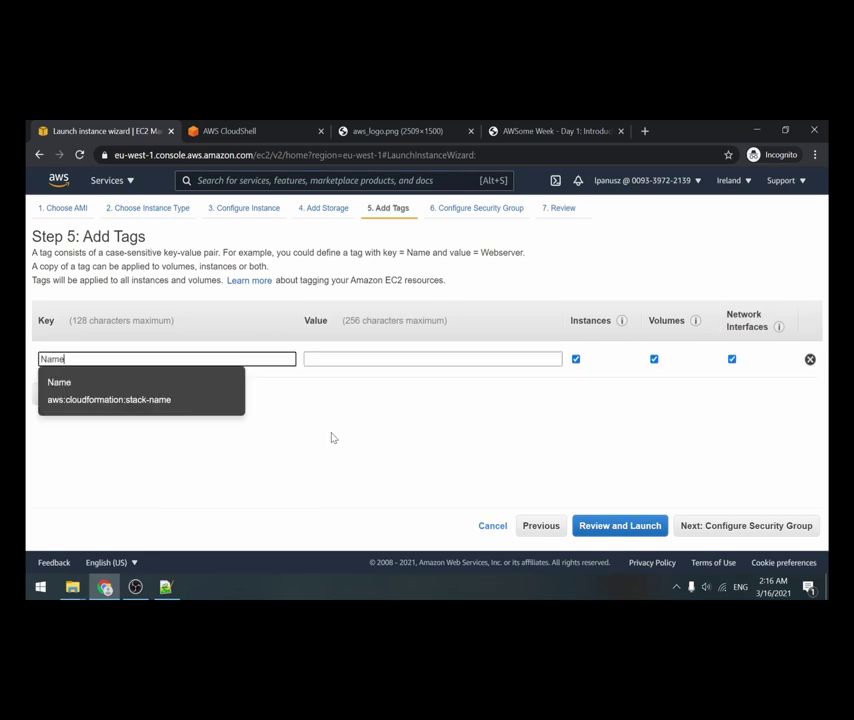
key(Tab)
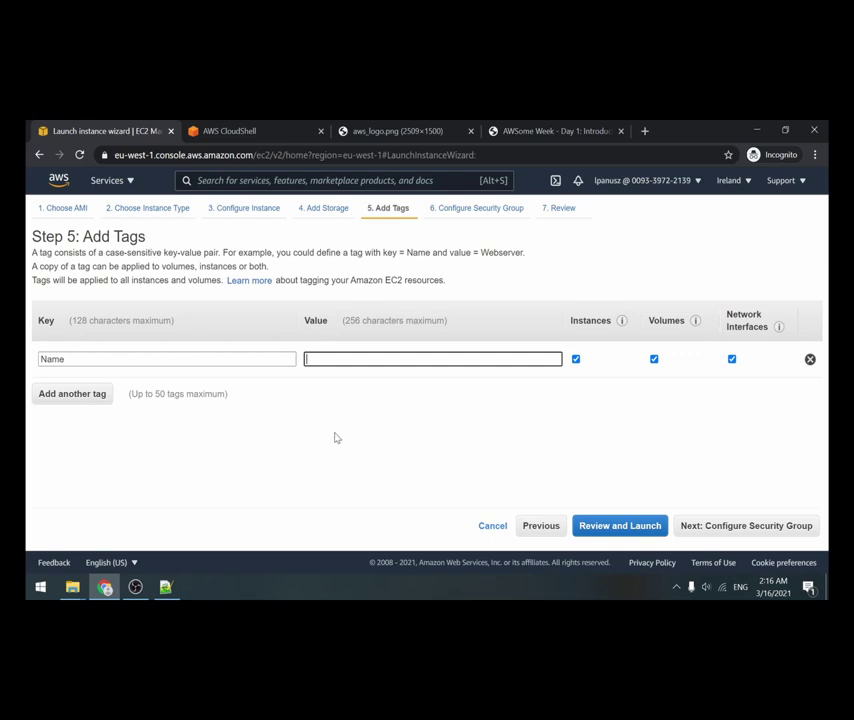
text(Web)
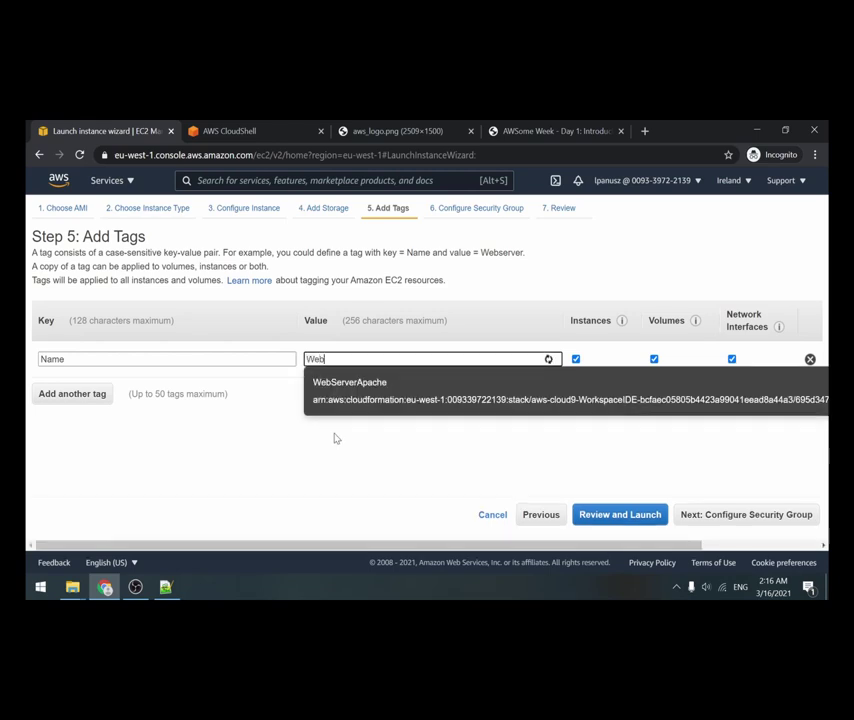
click(393, 384)
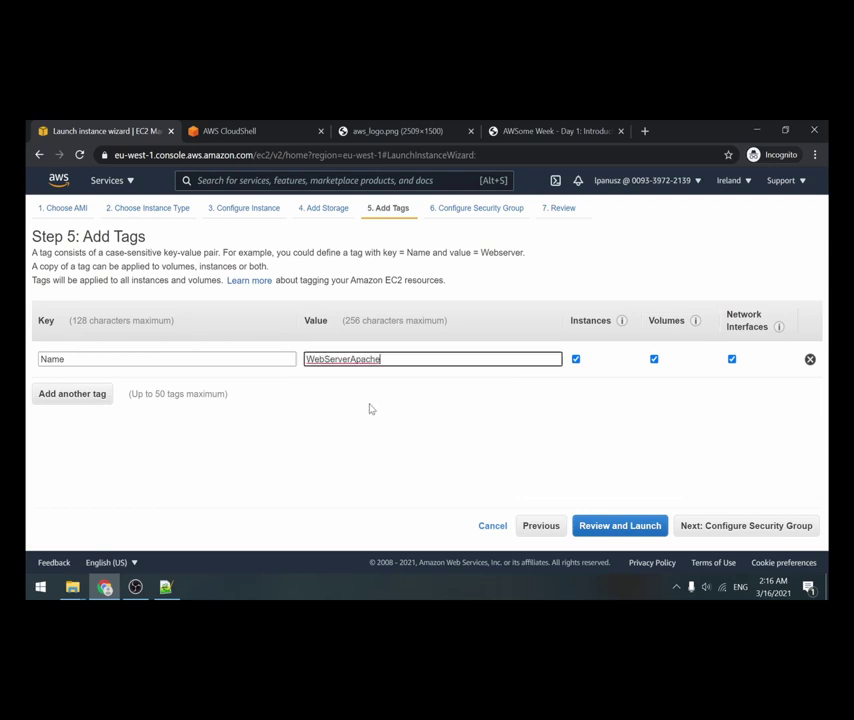
Add a second tag with the key BusinessUnit and the value IT, and continue to the security group configuration.
click(90, 396)
click(90, 396)
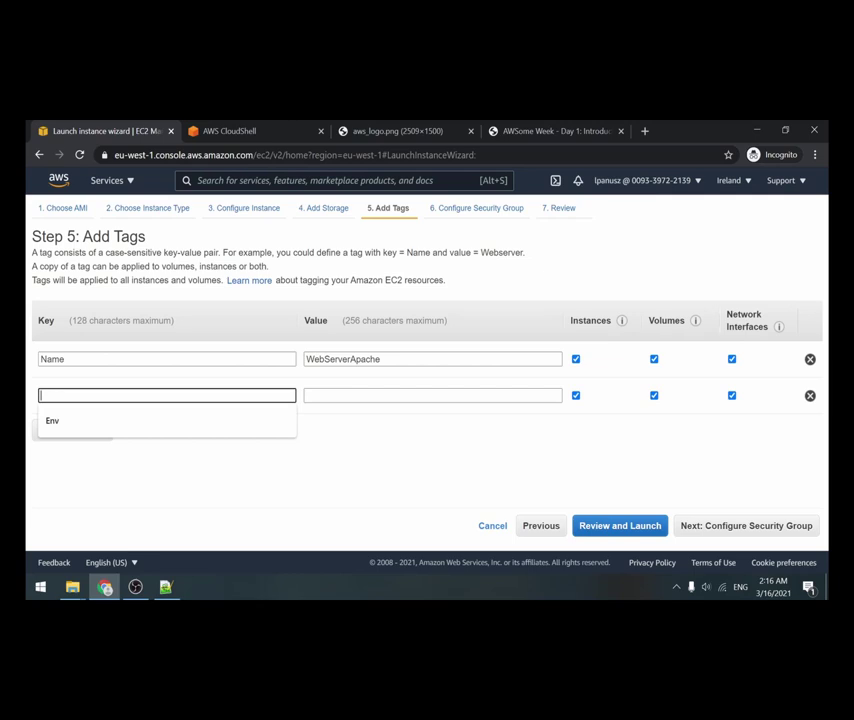
text(Bu)
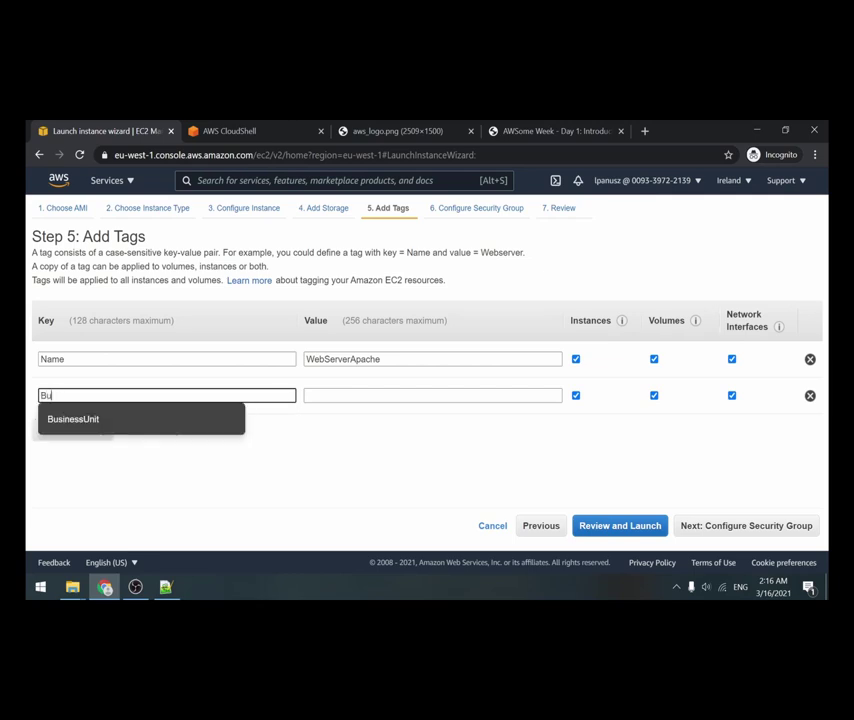
click(90, 420)
click(432, 395)
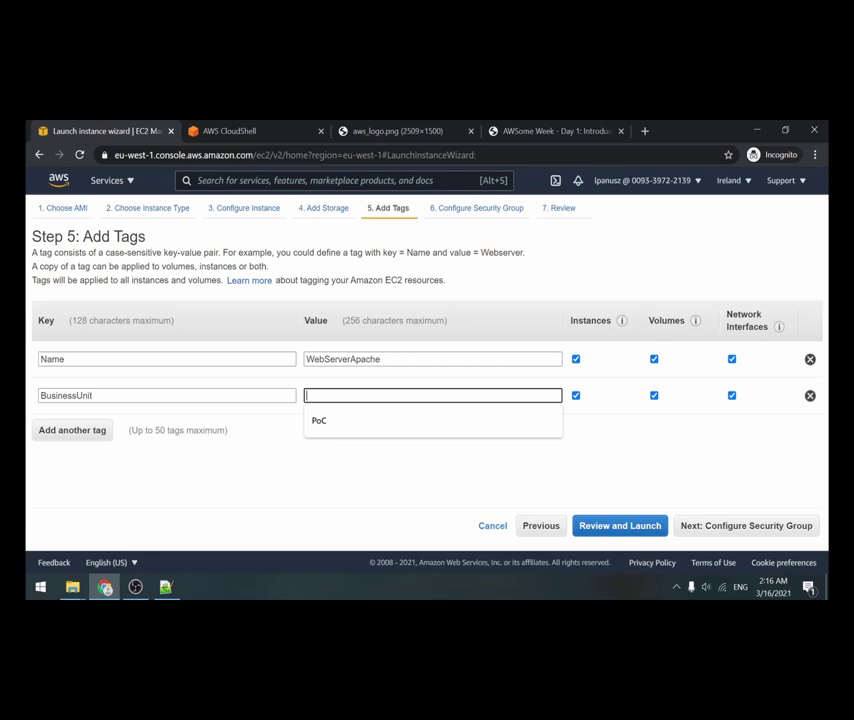
text(IT)
click(342, 445)
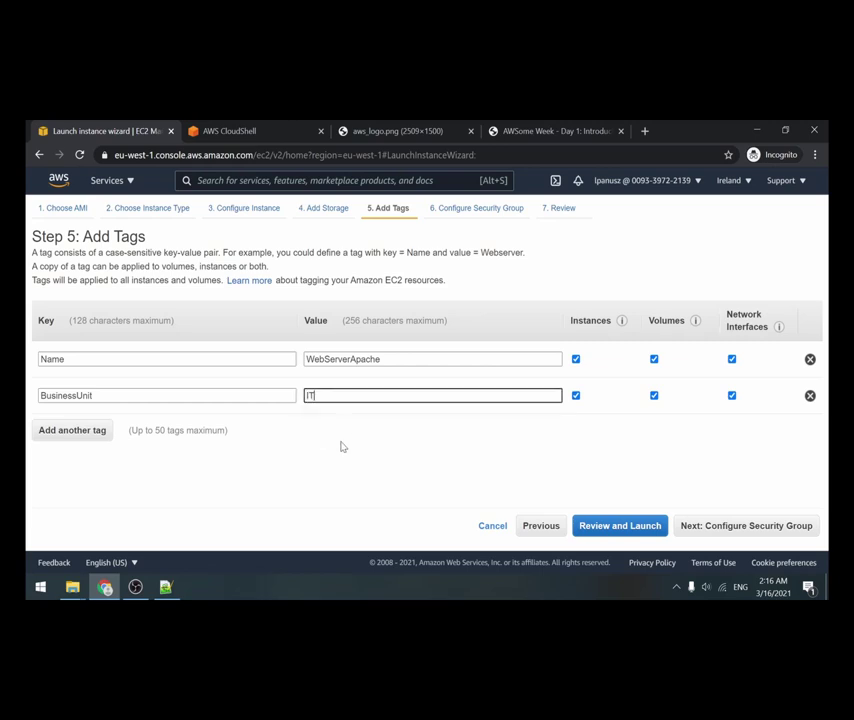
click(707, 530)
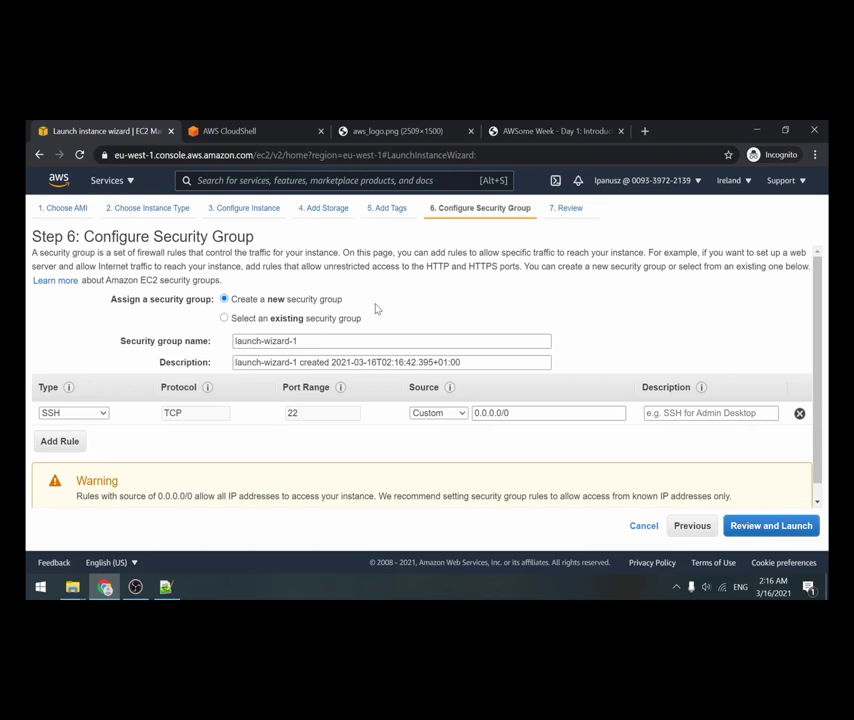
Name the new security group WebApacheSG and use the same text as its description.
triple_click(236, 341)
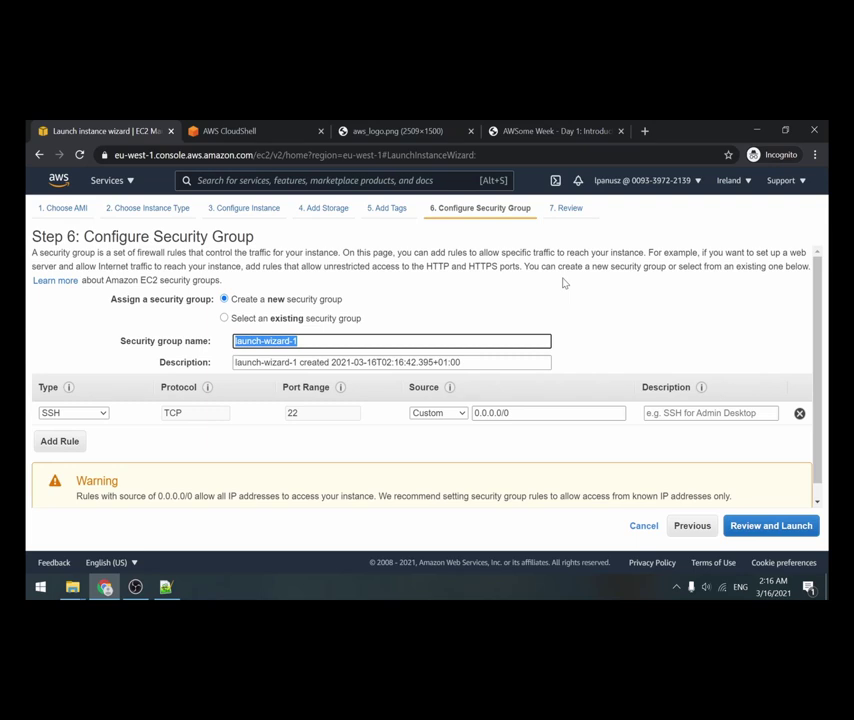
text(W)
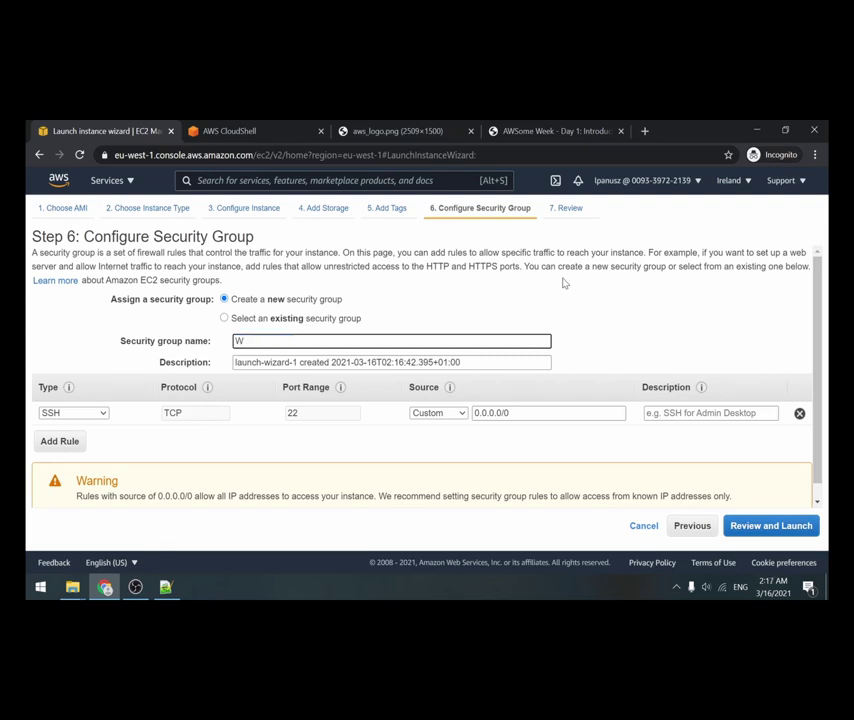
text(ebApacheSG)
key(ctrl+a)
key(ctrl+c)
key(Tab)
key(ctrl+v)
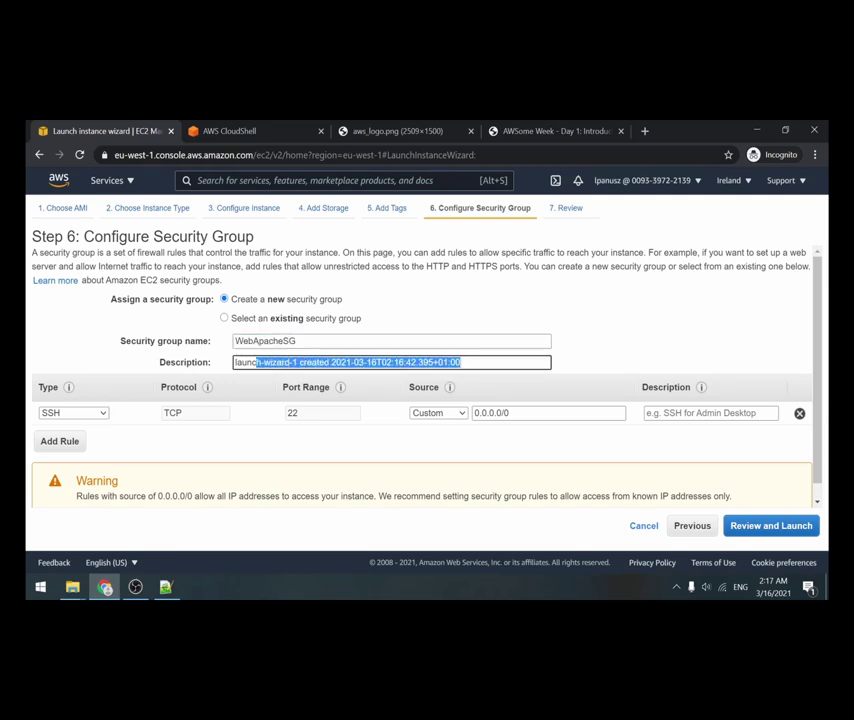
Change the security group's SSH rule to HTTP and restrict its source to My IP.
click(100, 413)
scroll(60, 364, down, 1)
click(86, 318)
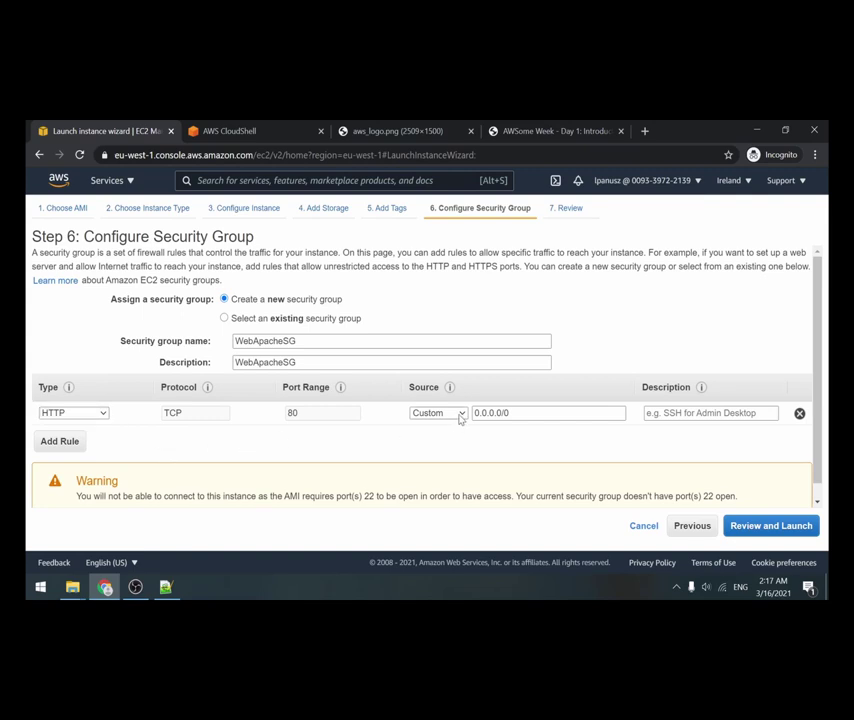
click(490, 413)
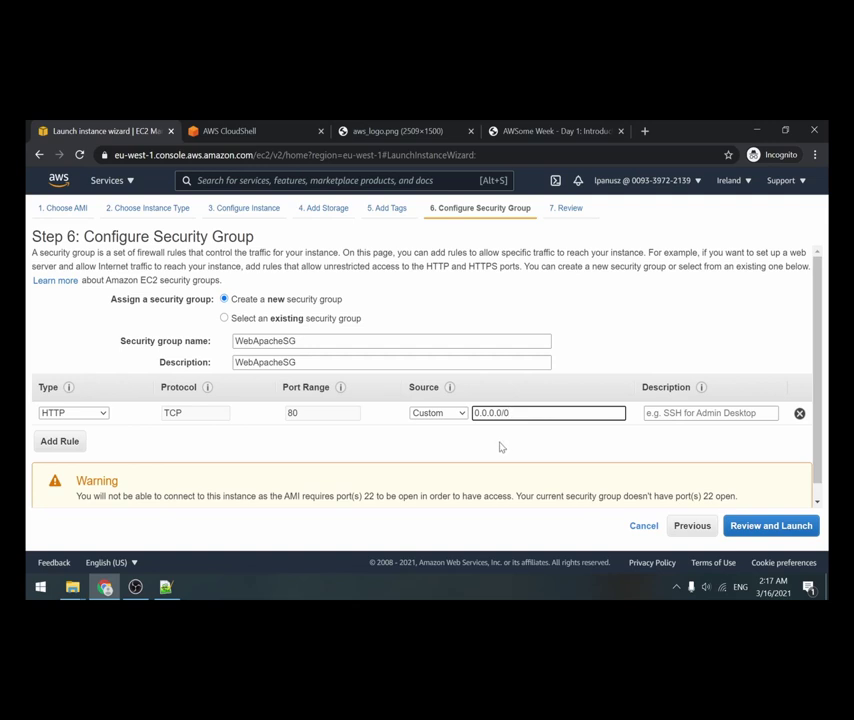
click(440, 413)
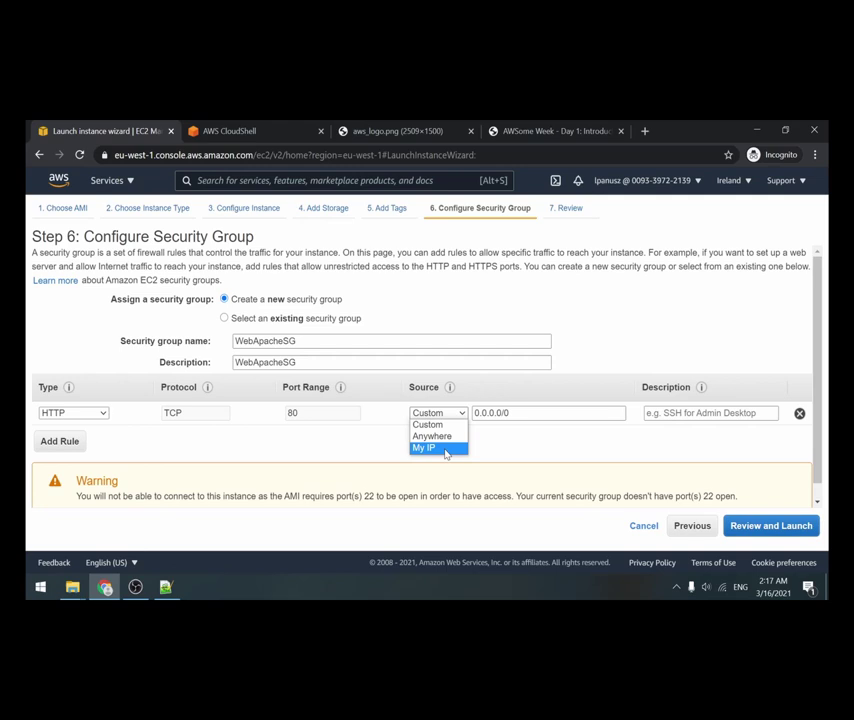
click(446, 454)
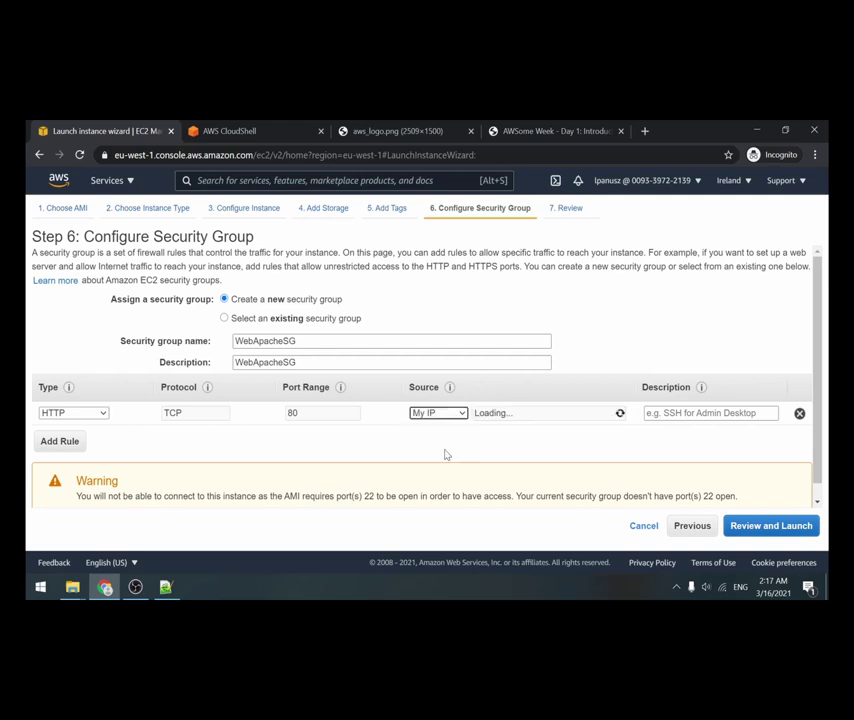
Review the AMI, instance type and security group settings, and start the launch to reach the key pair selection.
click(779, 526)
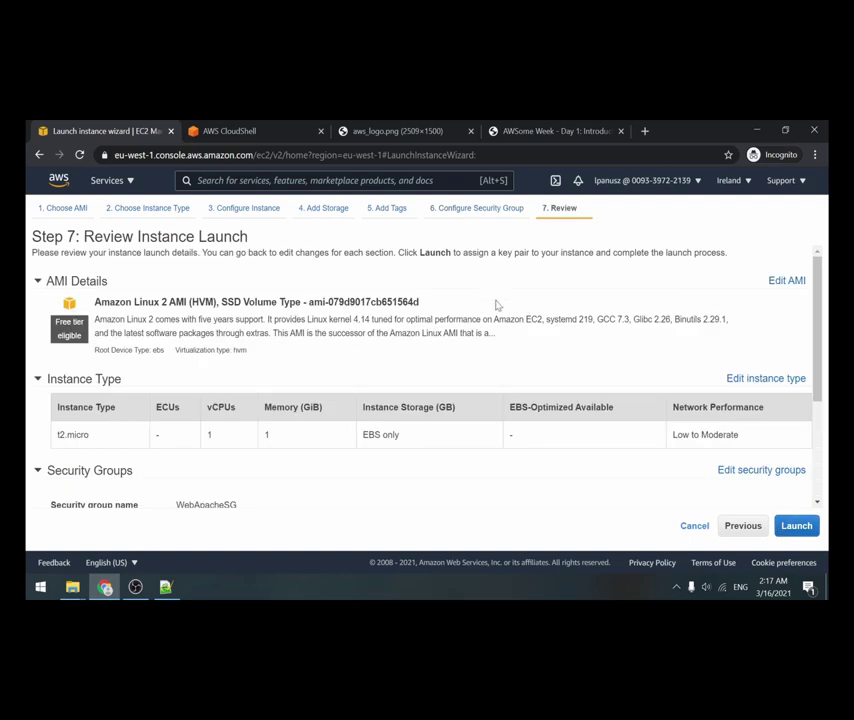
scroll(496, 305, down, 4)
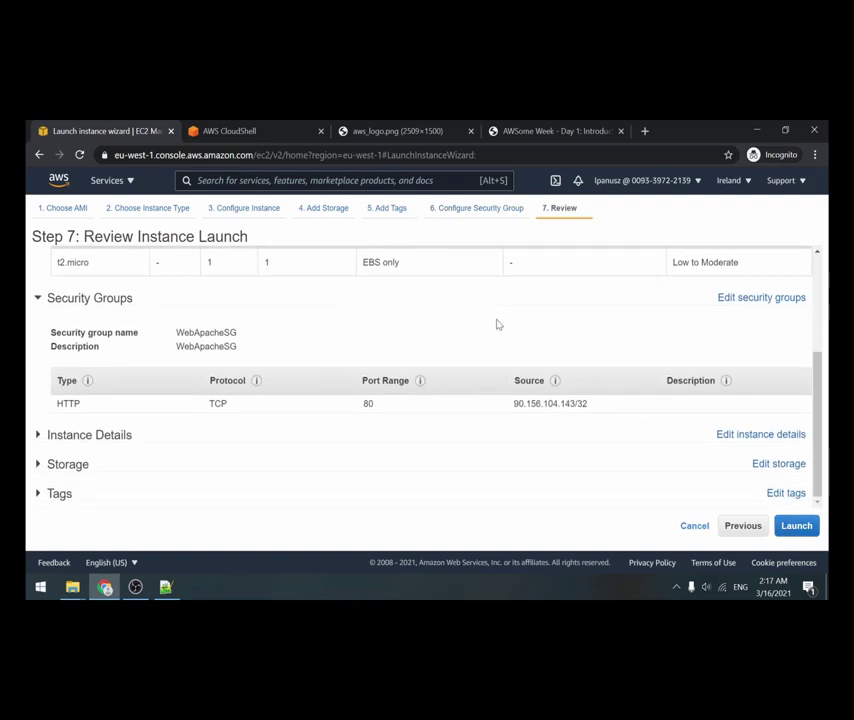
scroll(497, 324, up, 5)
click(798, 527)
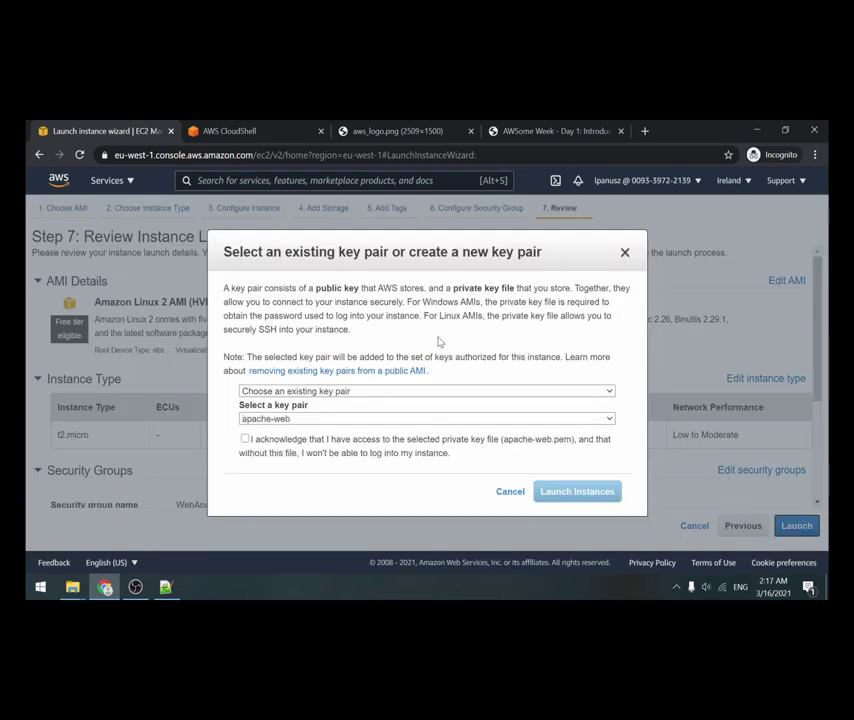
Launch the instance with the existing key pair apache-web, acknowledging access to its private key file.
click(391, 392)
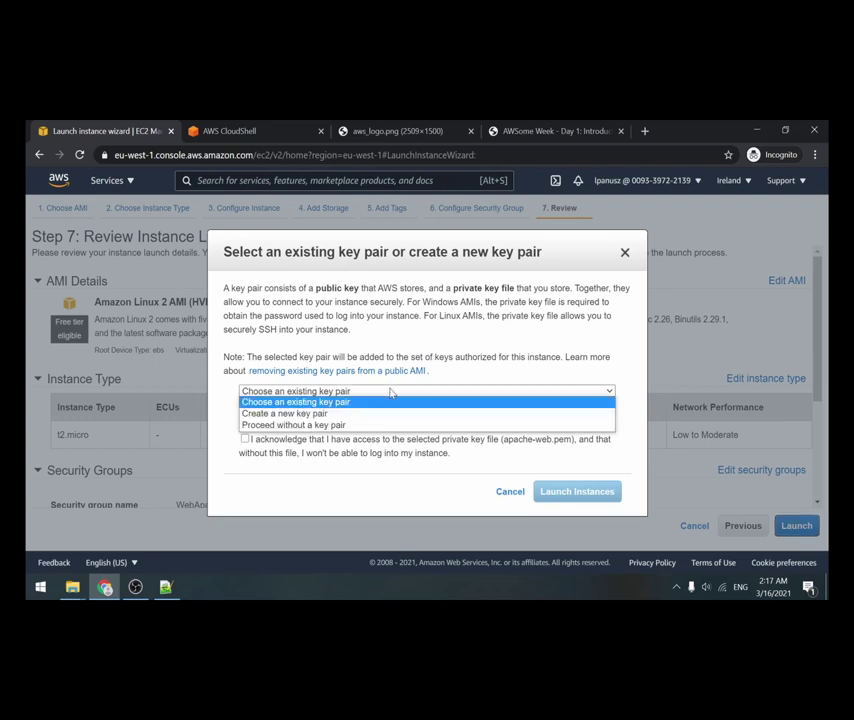
click(391, 392)
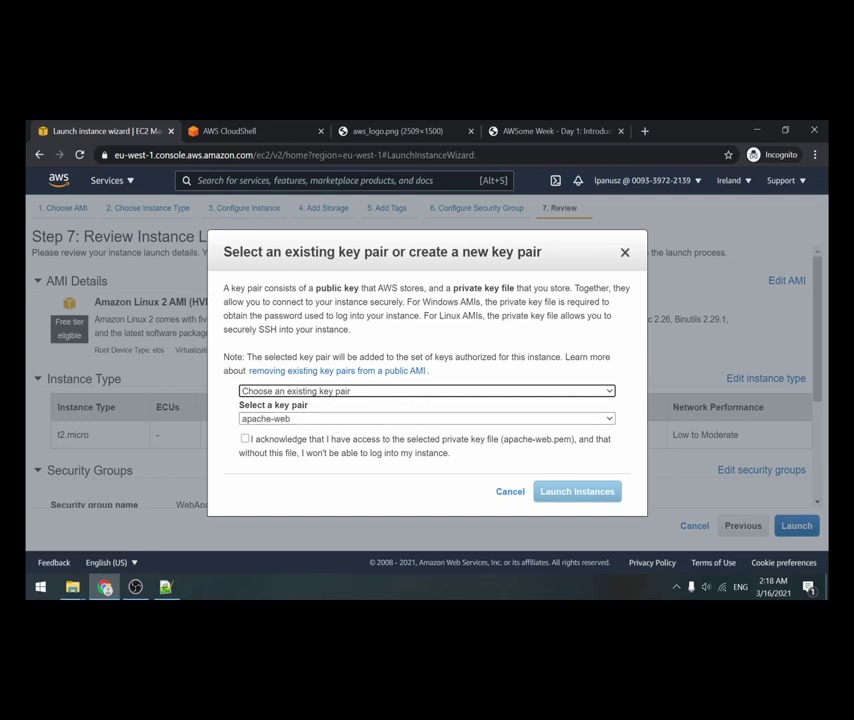
click(285, 391)
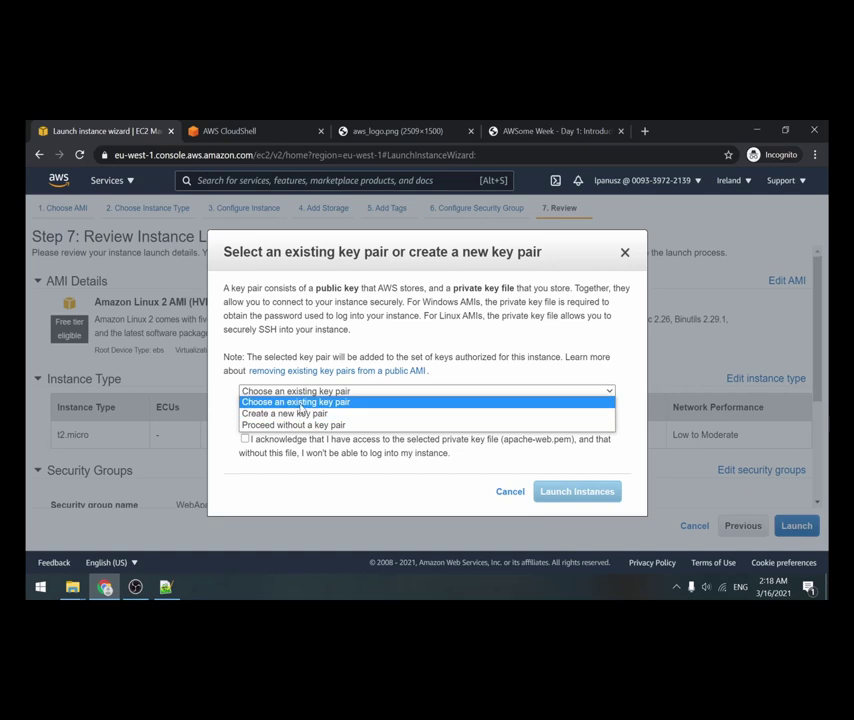
click(295, 401)
click(245, 439)
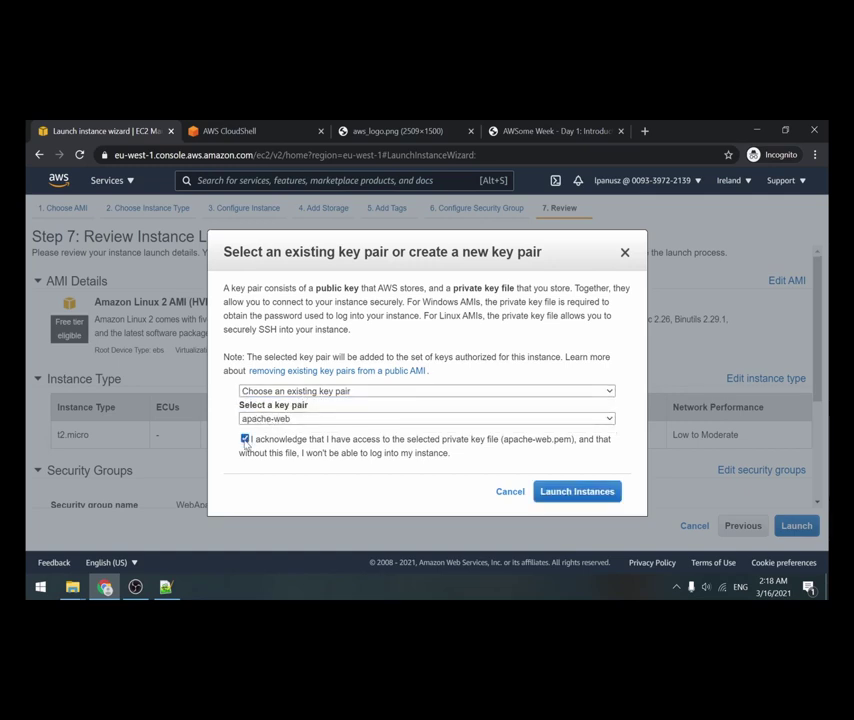
click(562, 496)
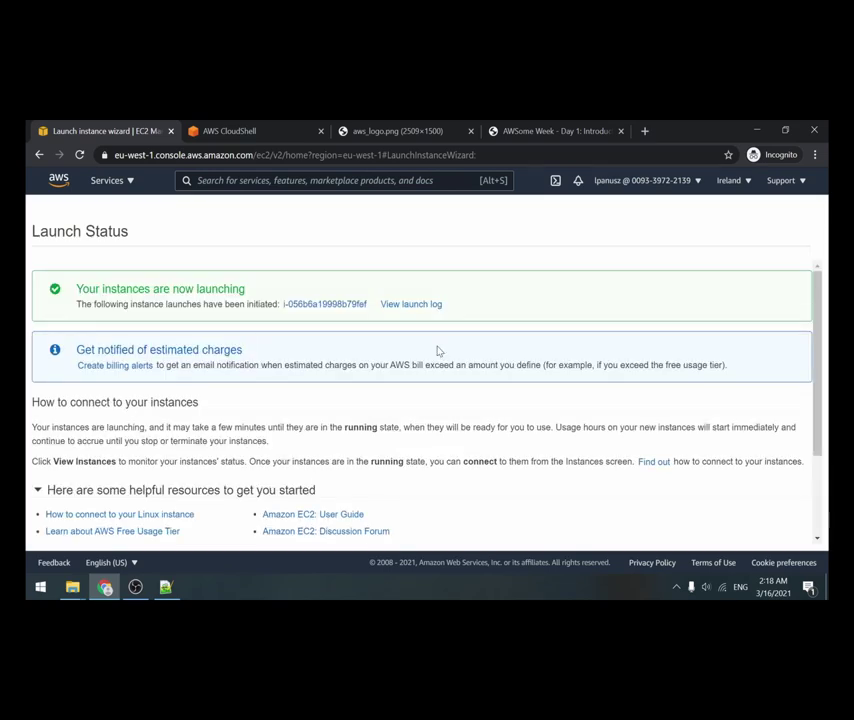
Open the instances list and filter it to the instance states running and pending.
scroll(536, 396, down, 3)
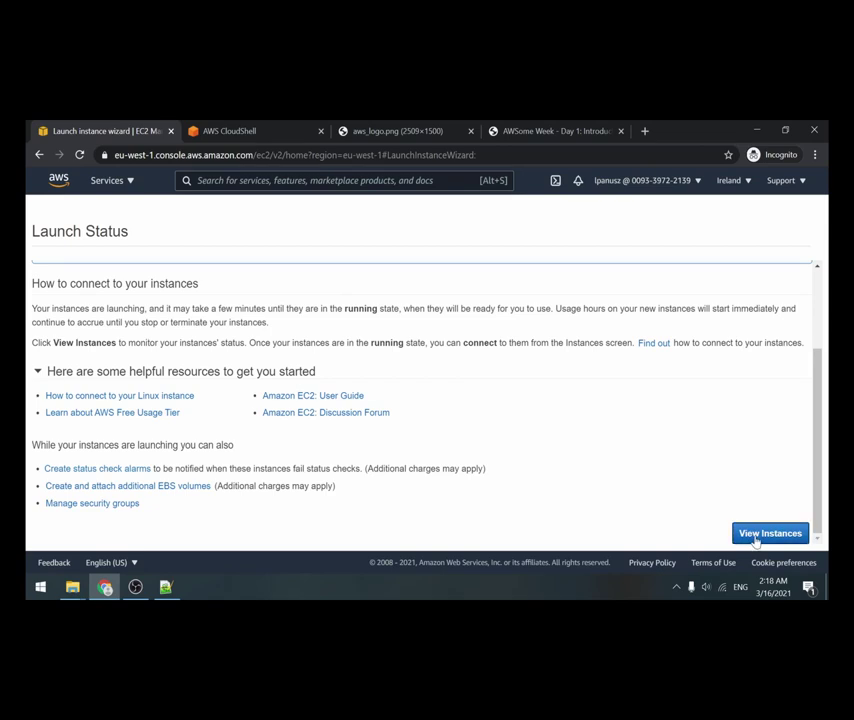
click(756, 538)
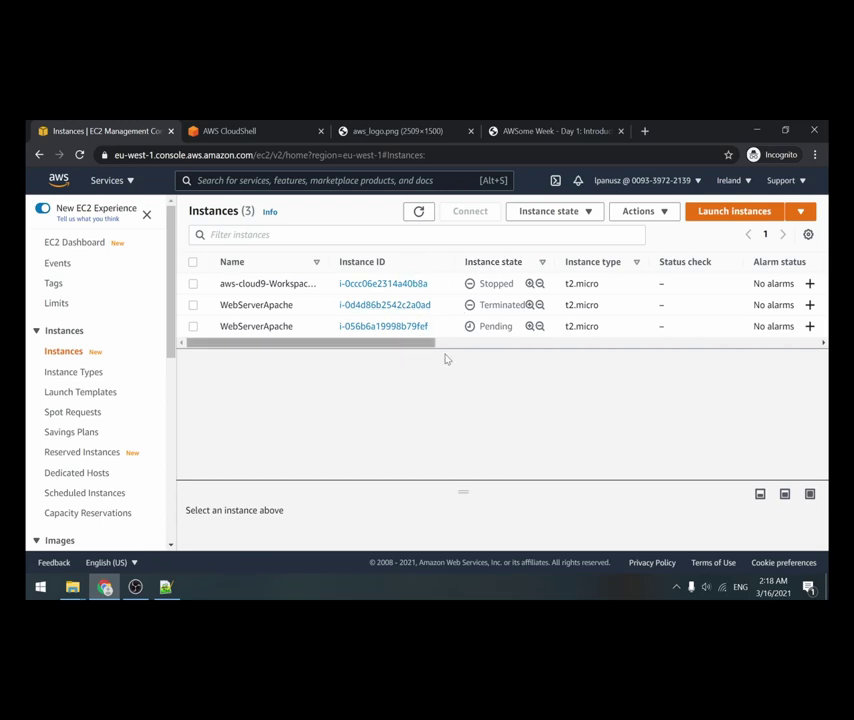
click(430, 235)
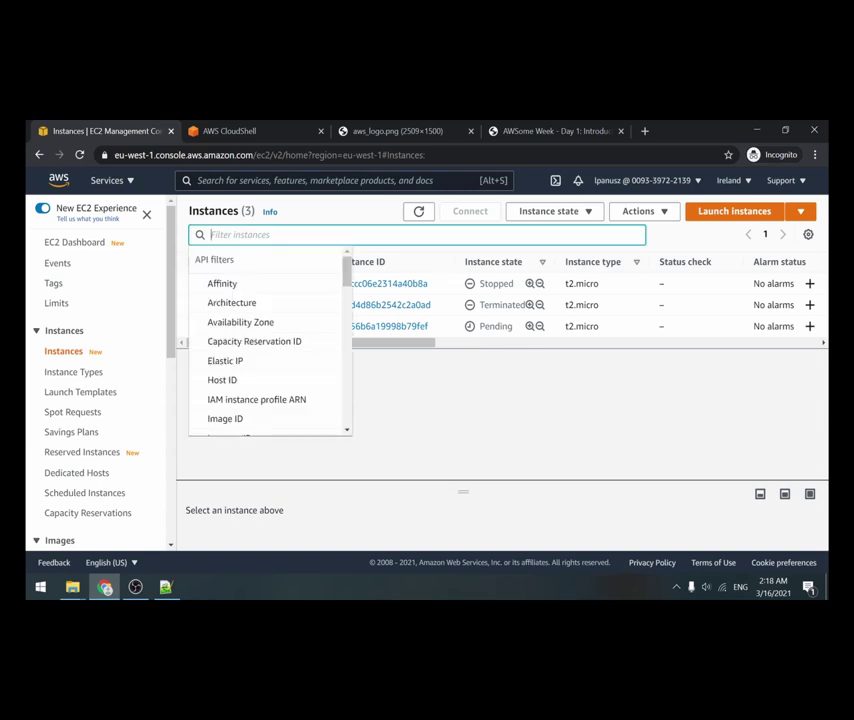
text(sta)
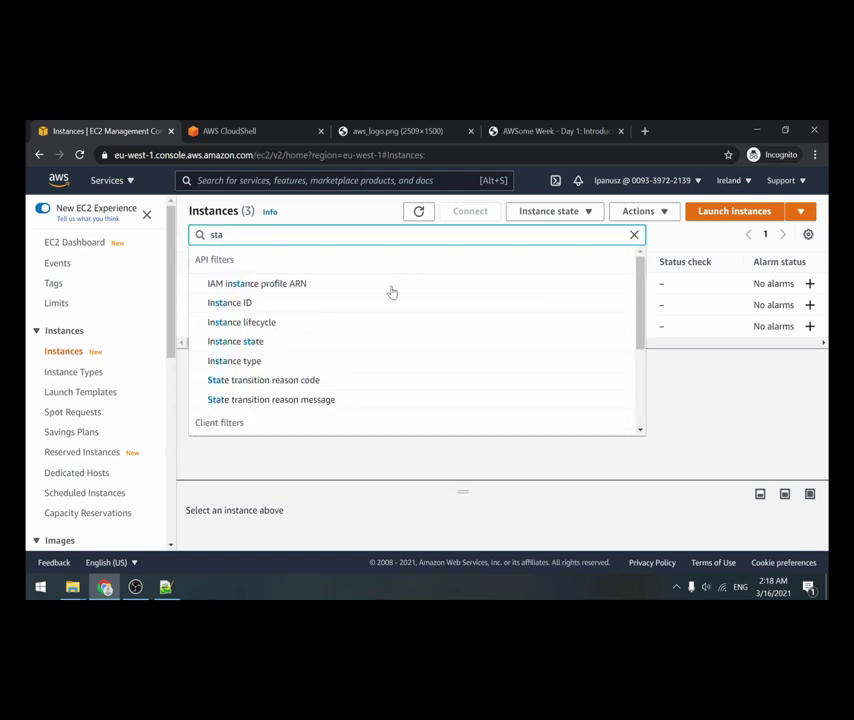
click(362, 341)
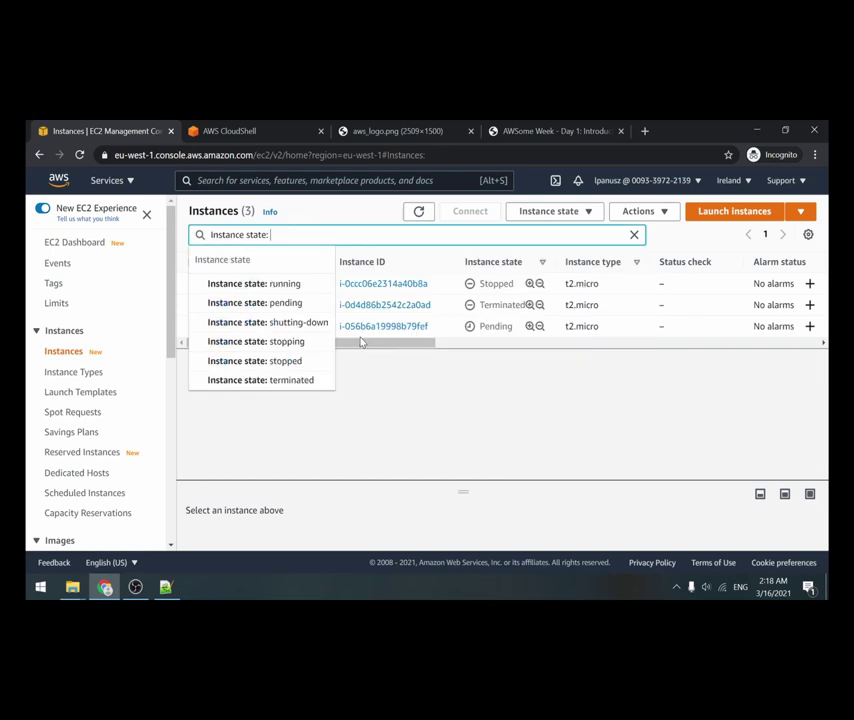
click(276, 285)
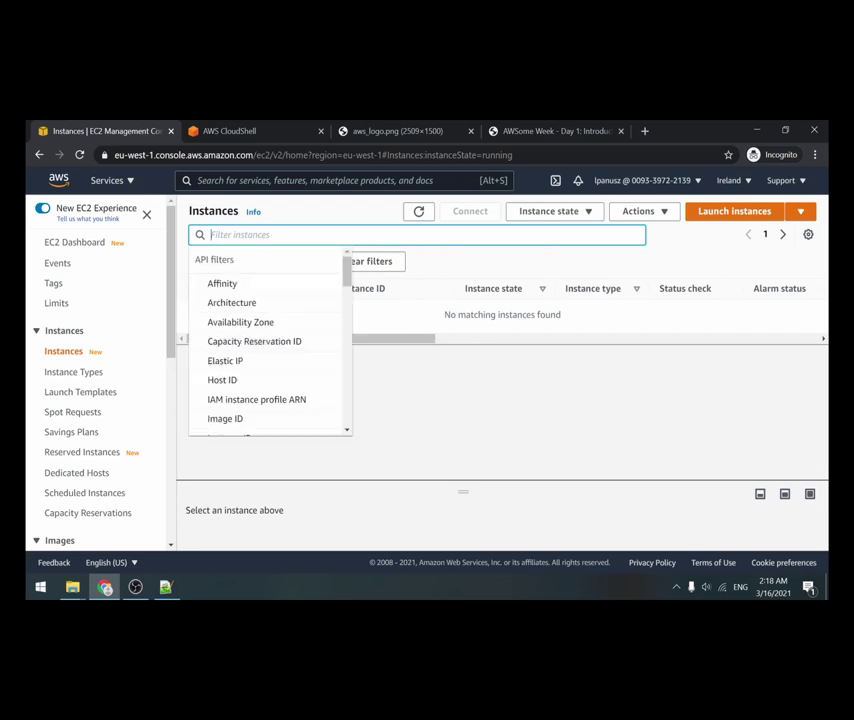
text(insta)
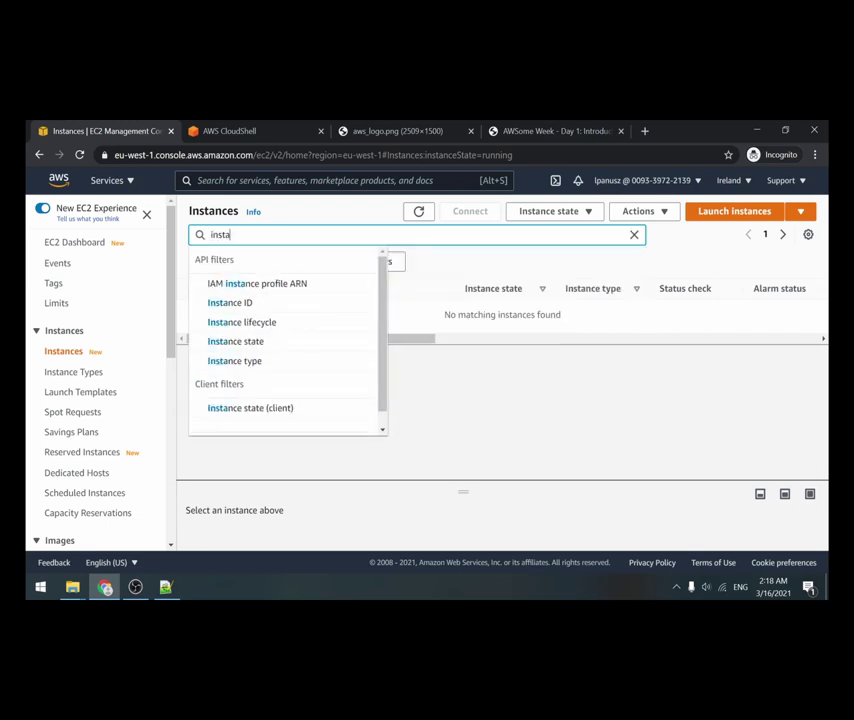
click(253, 340)
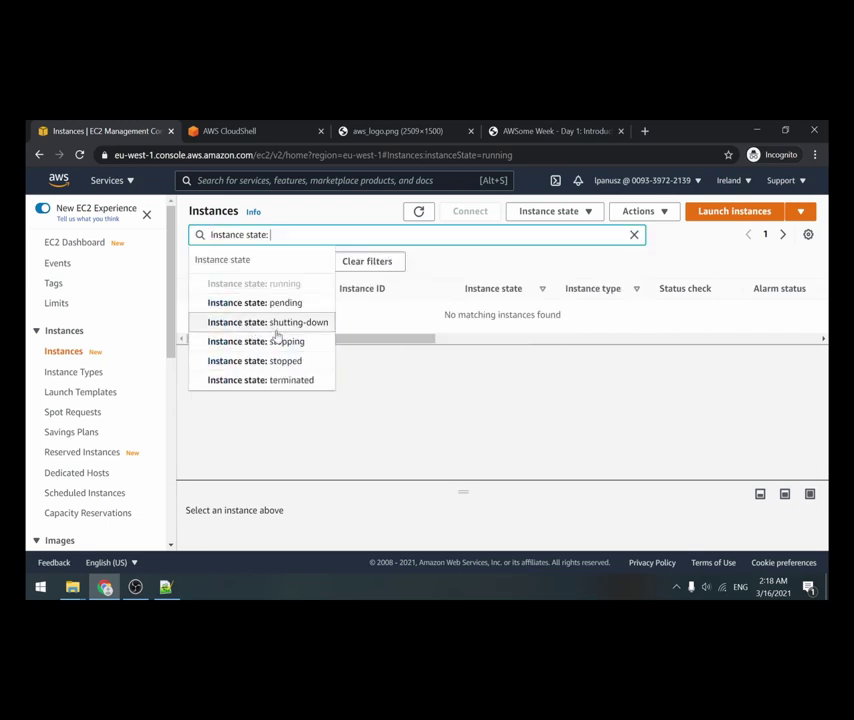
click(290, 303)
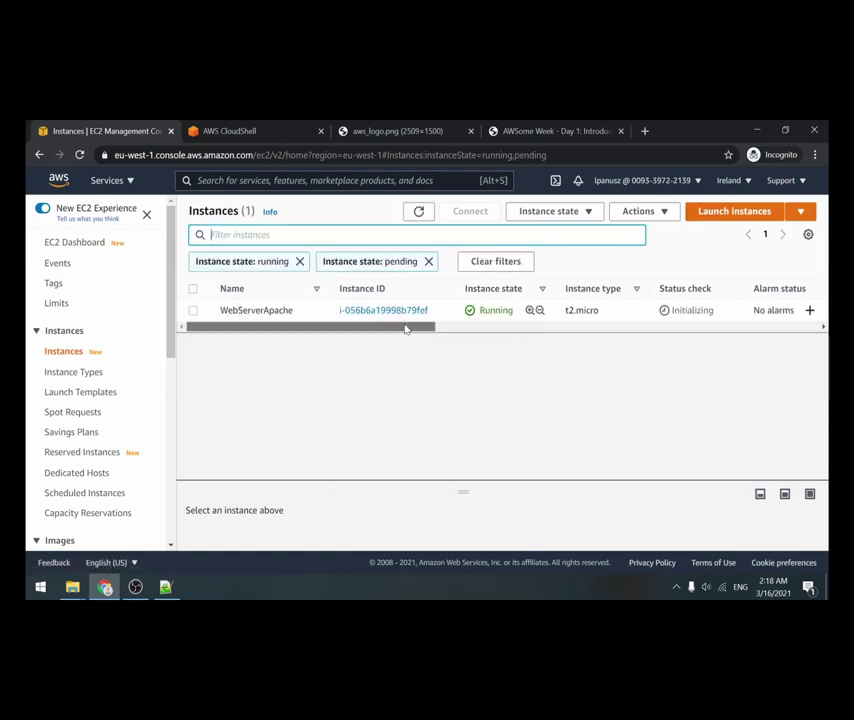
Refresh the instances list and copy the public IPv4 address of the WebServerApache instance.
drag(404, 328, 446, 330)
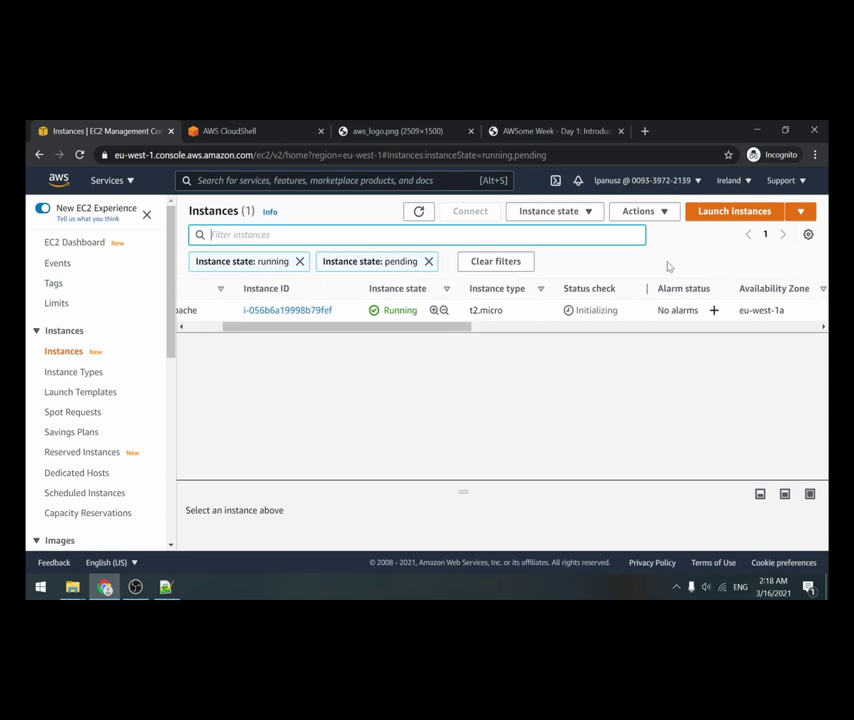
click(419, 212)
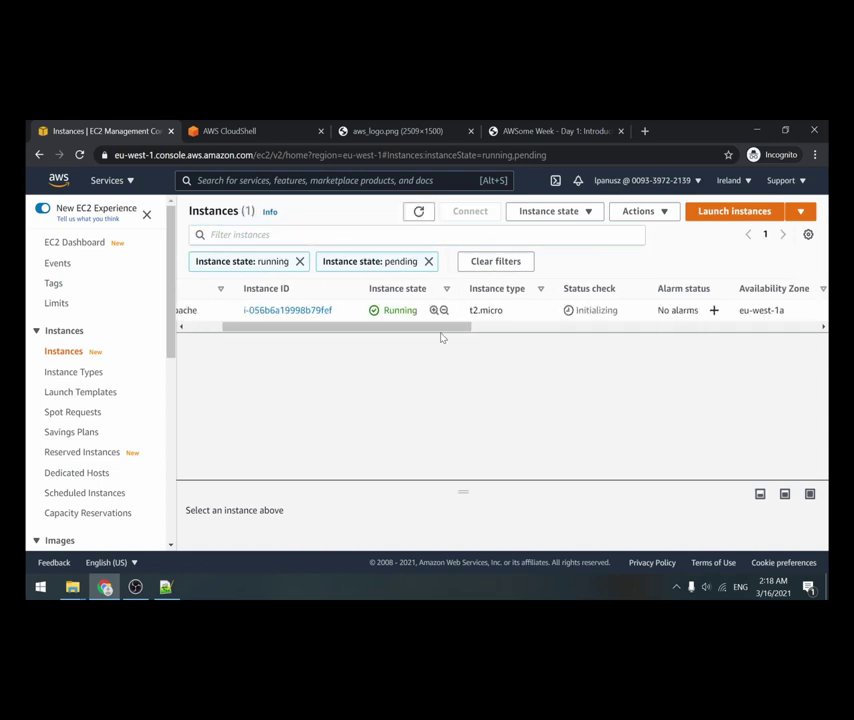
drag(438, 330, 591, 335)
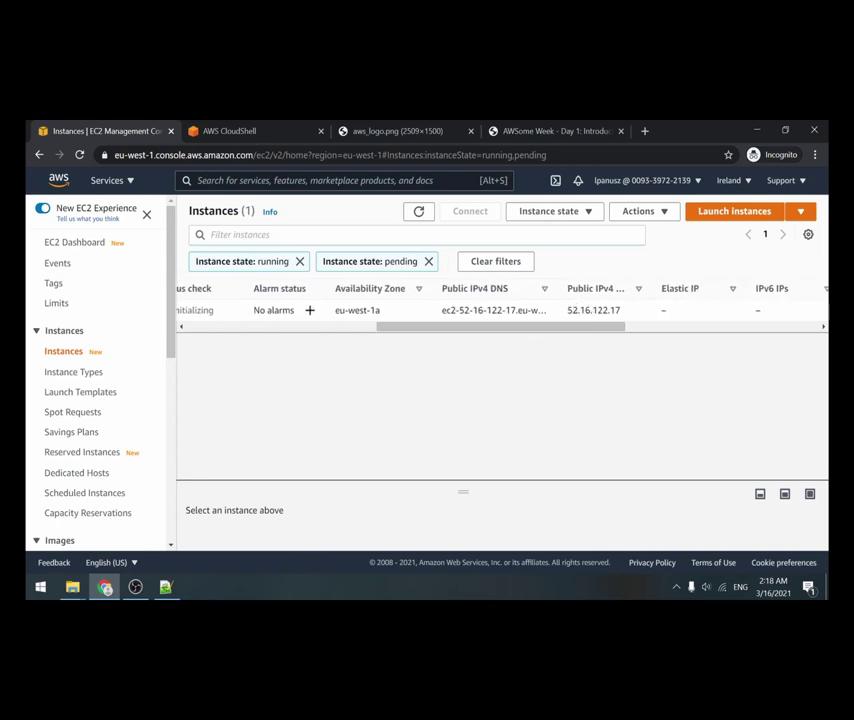
double_click(593, 310)
key(ctrl+c)
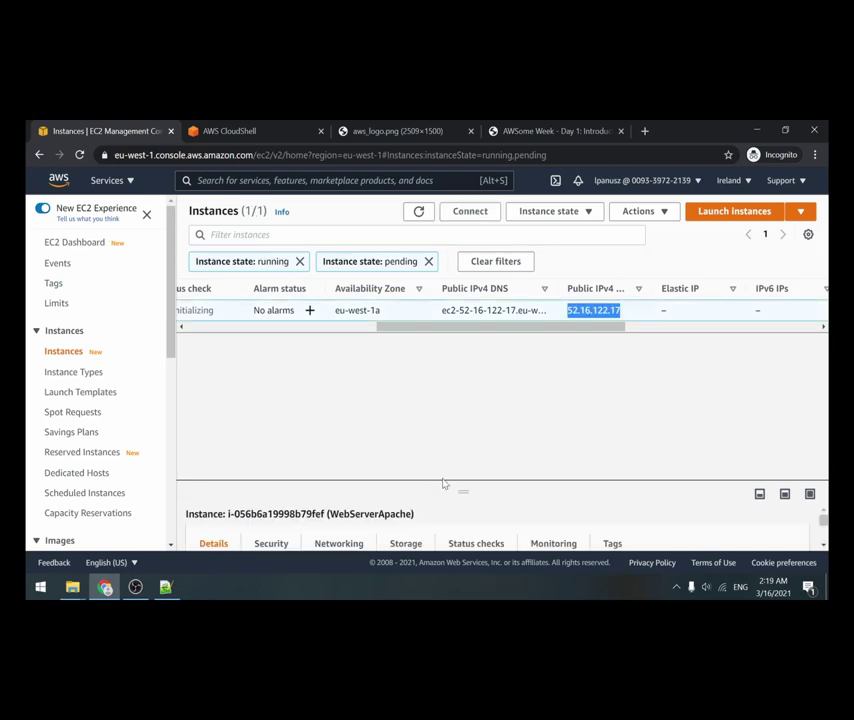
Glance over the instance's details, and open its copied public IPv4 address in a new browser tab.
drag(457, 488, 471, 357)
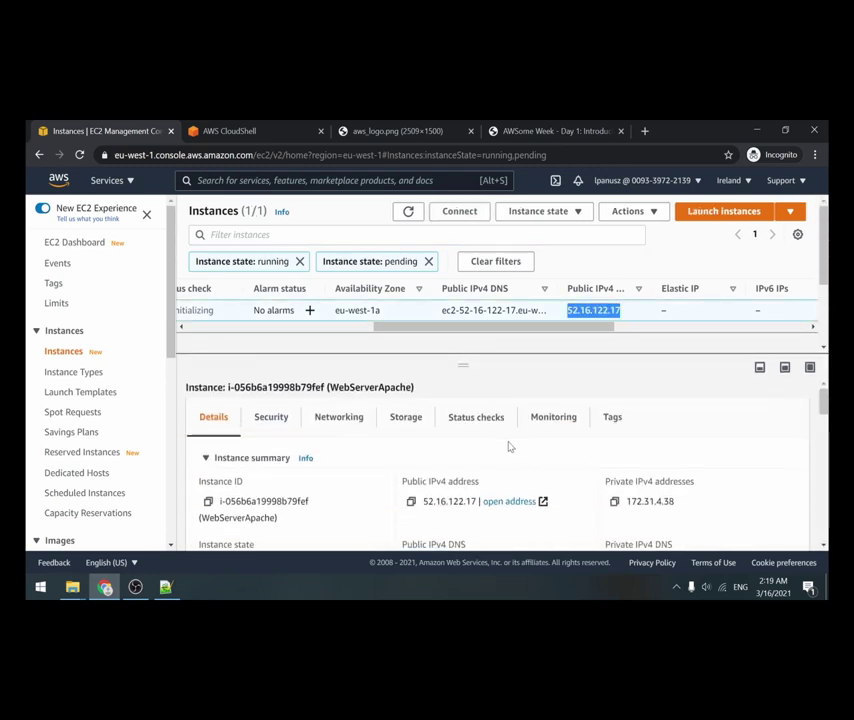
scroll(515, 450, down, 5)
scroll(515, 450, up, 5)
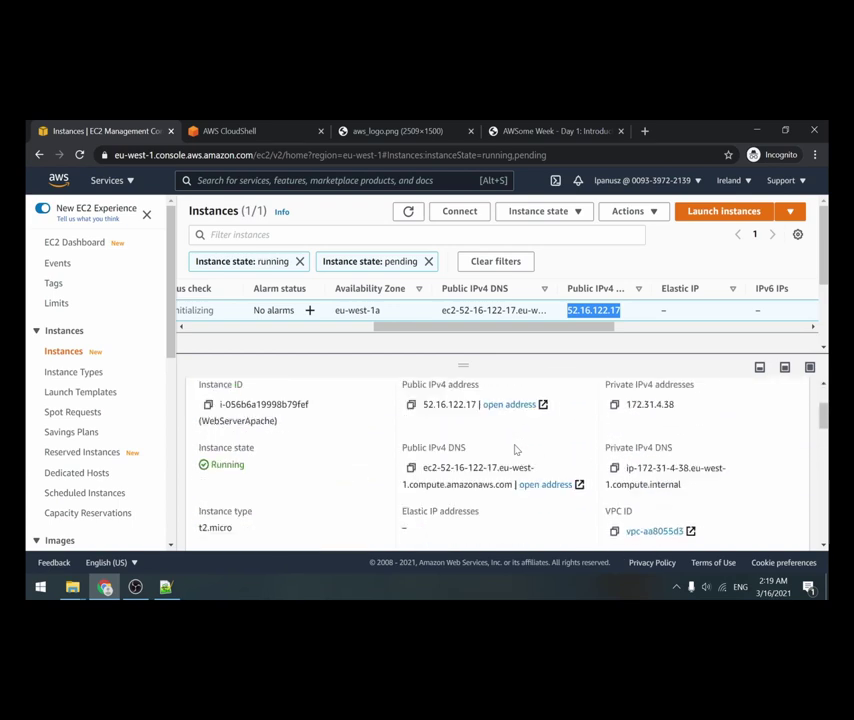
click(644, 131)
key(ctrl+v)
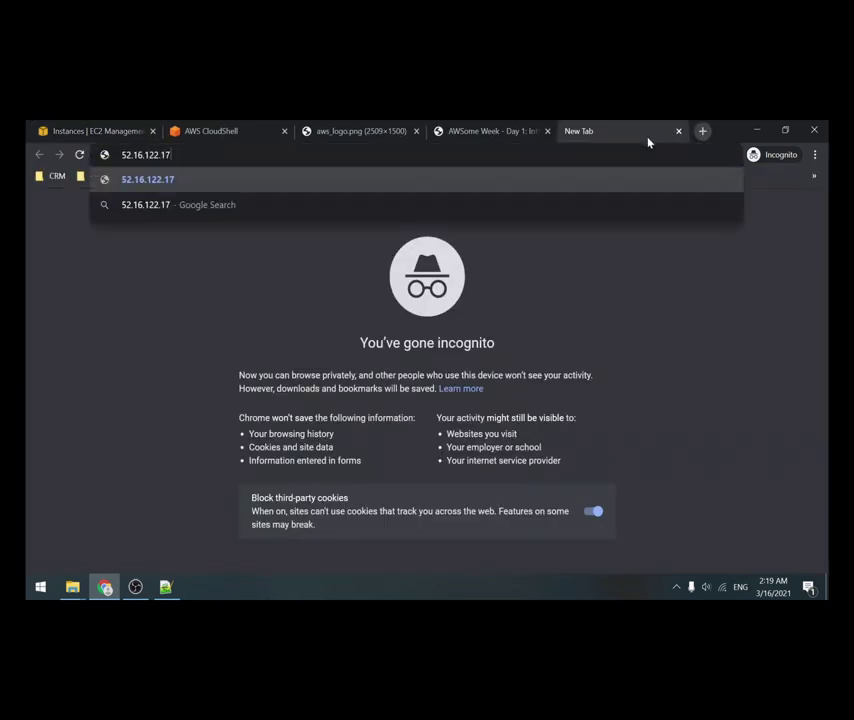
key(Return)
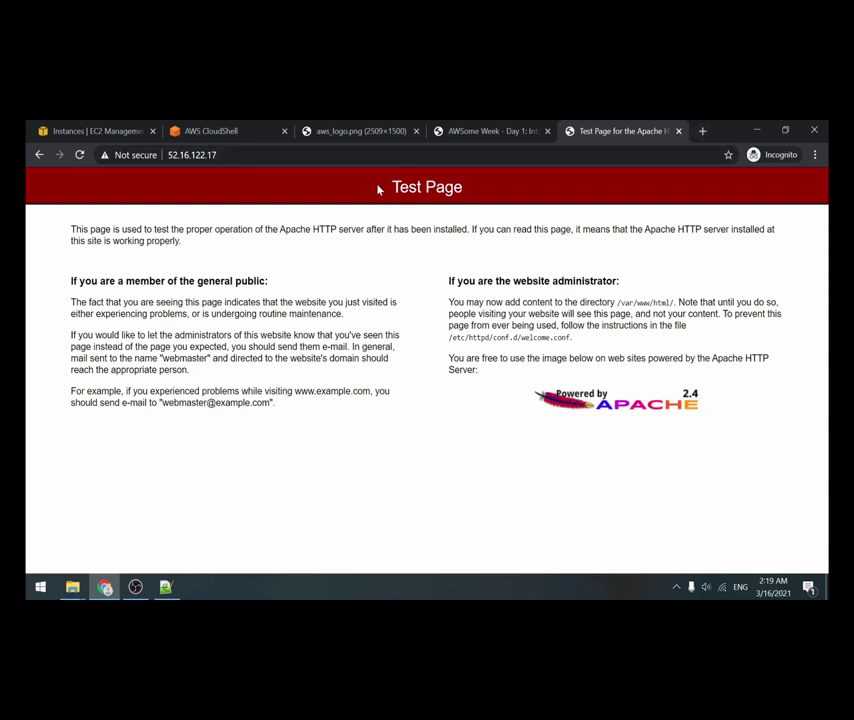
Return to the EC2 instances list and review the WebServerApache instance's summary and instance details.
click(78, 132)
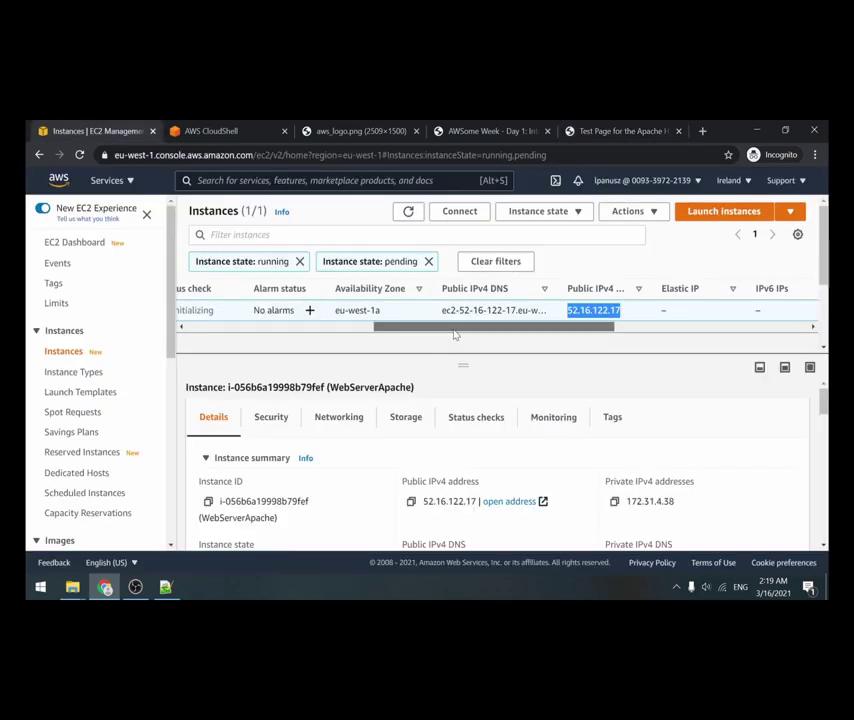
drag(456, 330, 255, 337)
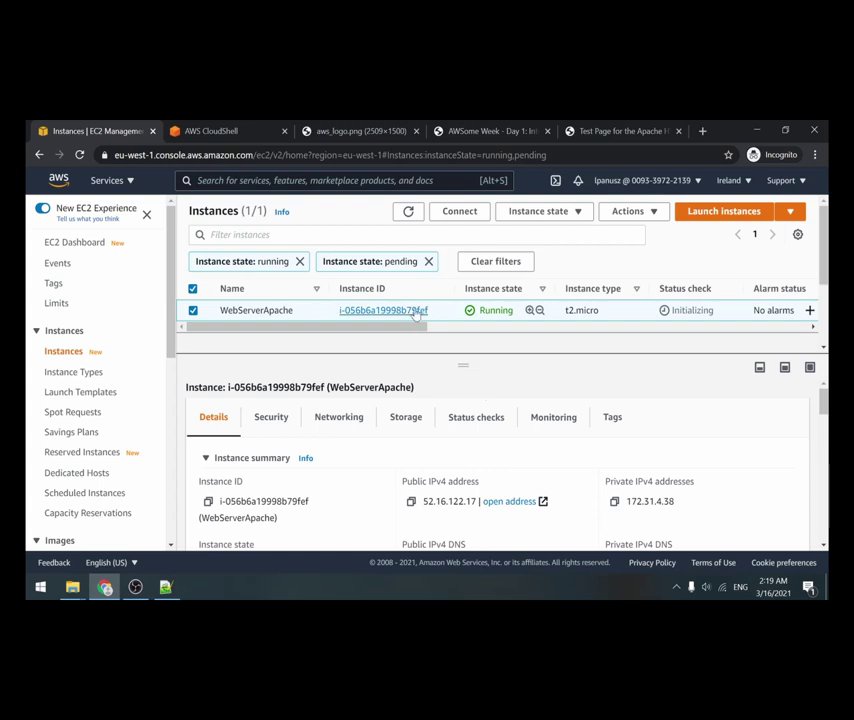
drag(387, 330, 360, 341)
scroll(511, 384, down, 3)
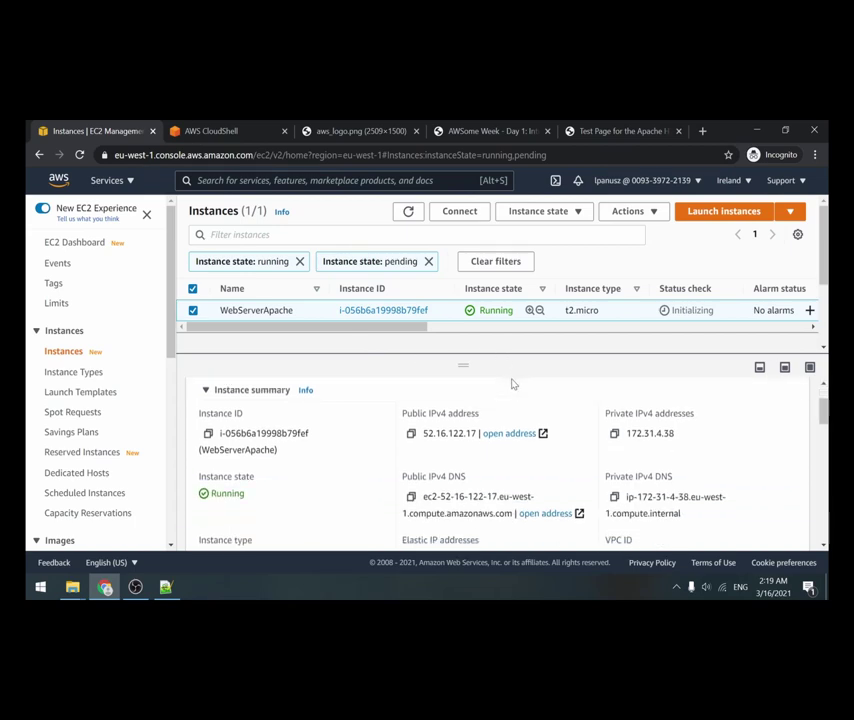
scroll(524, 462, down, 2)
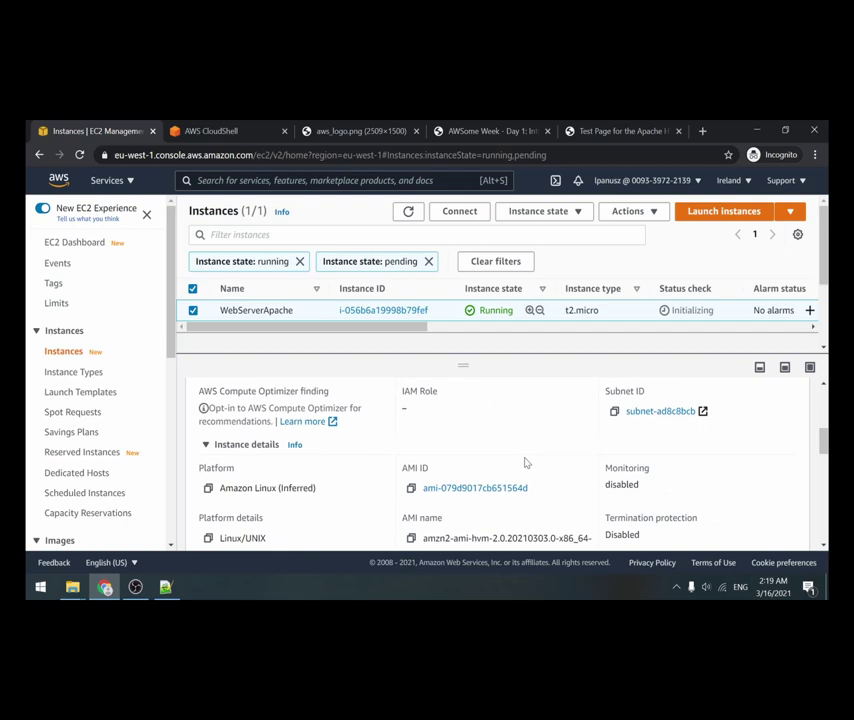
scroll(525, 462, up, 5)
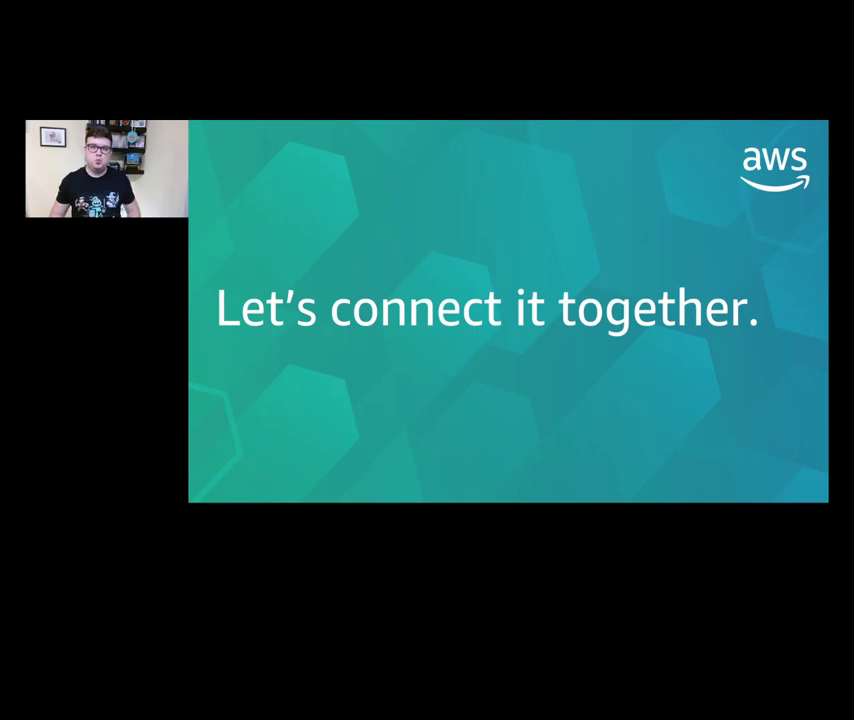
key(Right)
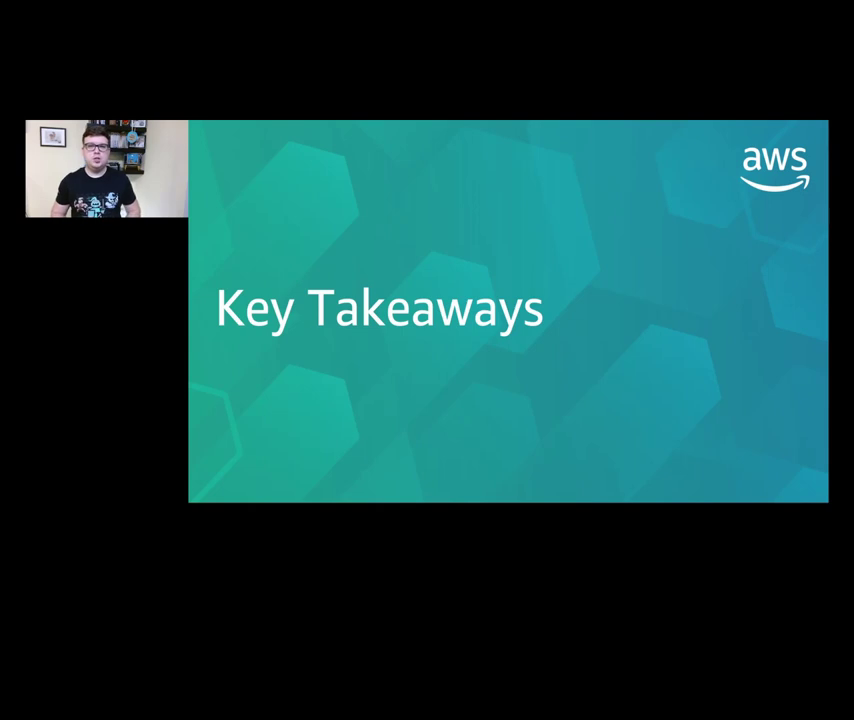
key(Right)
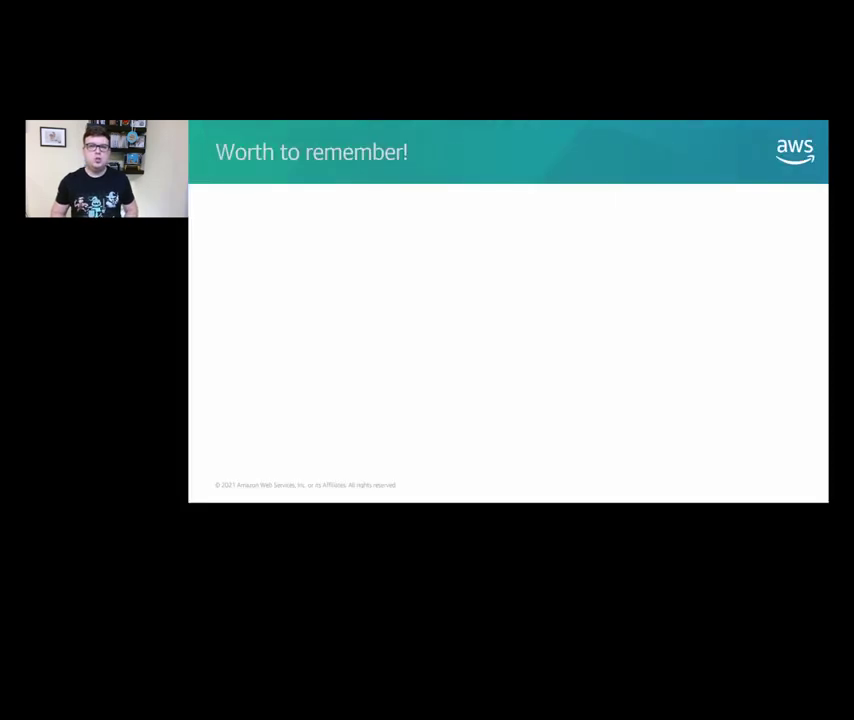